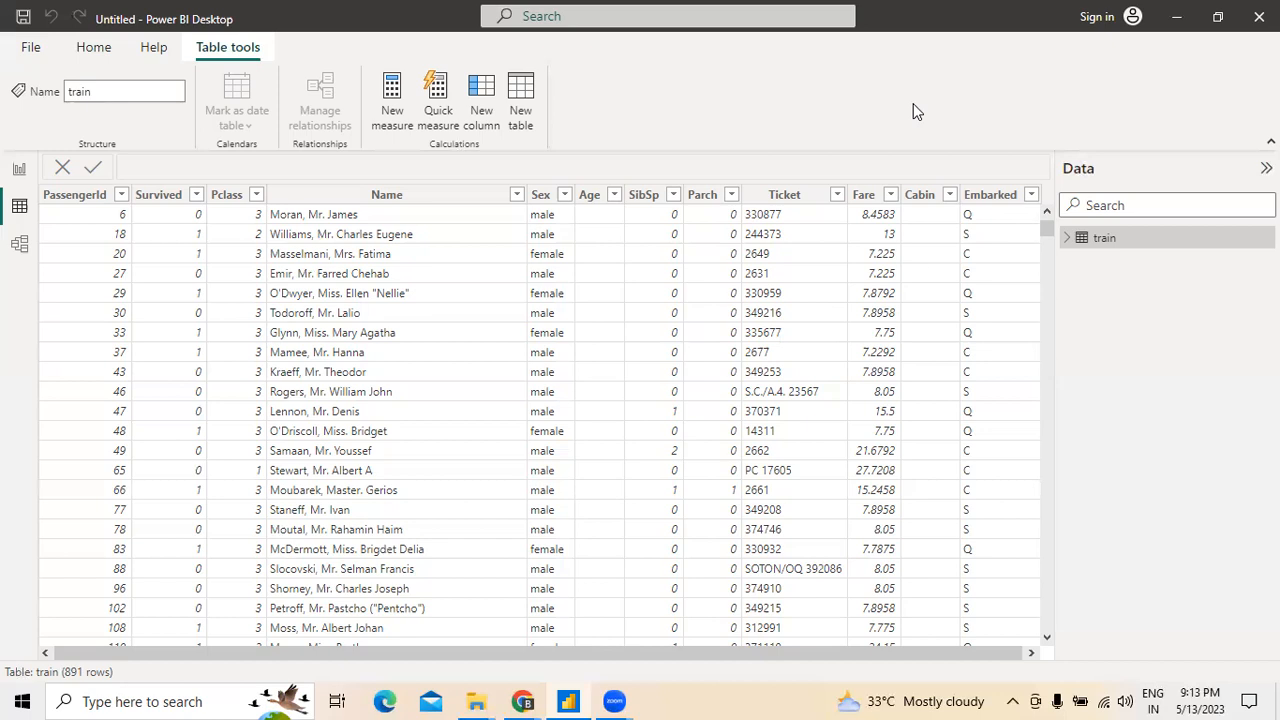
Switch to the Model view and look through the full list of fields in the train table
{"action": "left_click", "coordinate": [20, 246]}
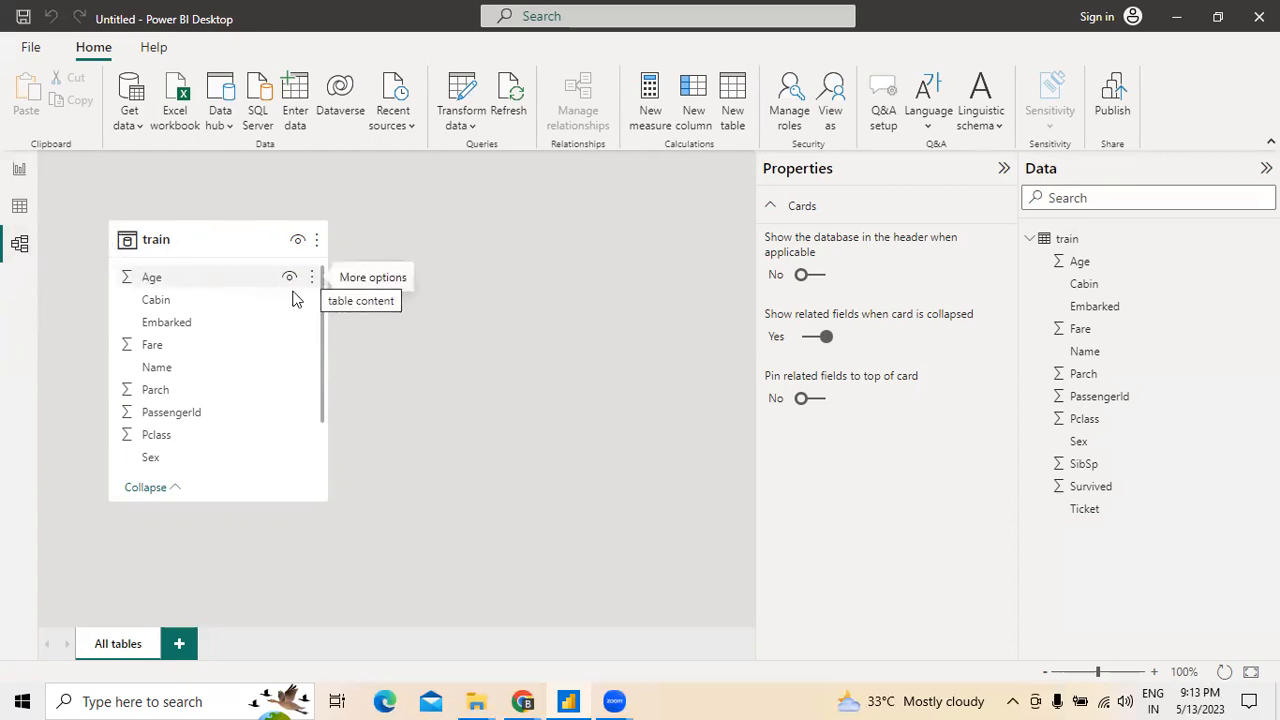
{"action": "left_click_drag", "start_coordinate": [323, 363], "coordinate": [331, 457]}
{"action": "left_click_drag", "start_coordinate": [323, 381], "coordinate": [318, 294]}
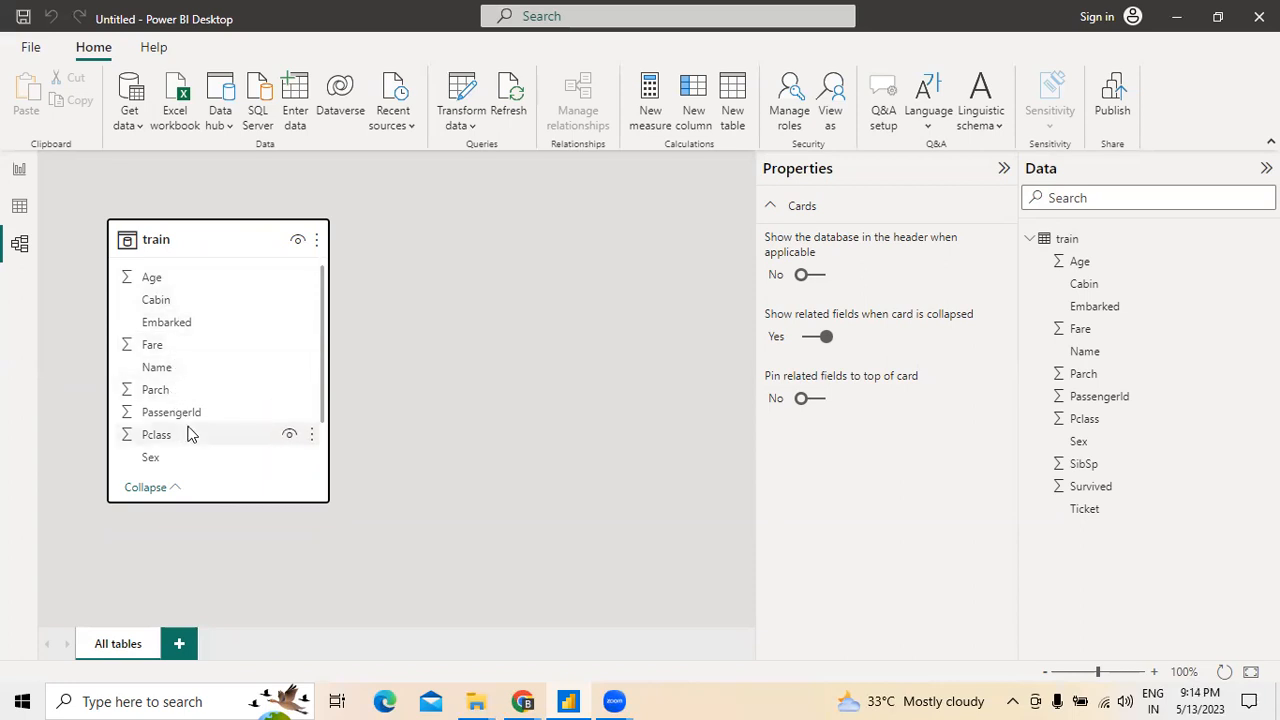
{"action": "scroll", "coordinate": [322, 405], "scroll_direction": "down", "scroll_amount": 2}
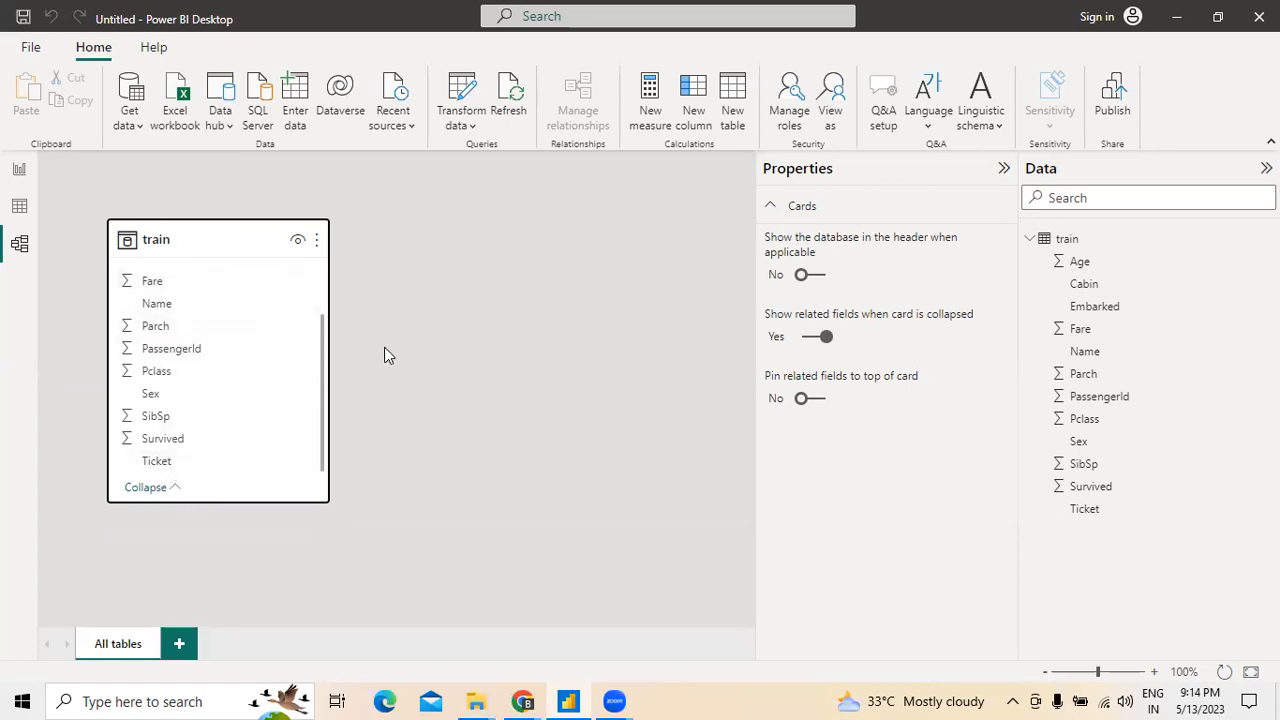
{"action": "scroll", "coordinate": [323, 357], "scroll_direction": "up", "scroll_amount": 2}
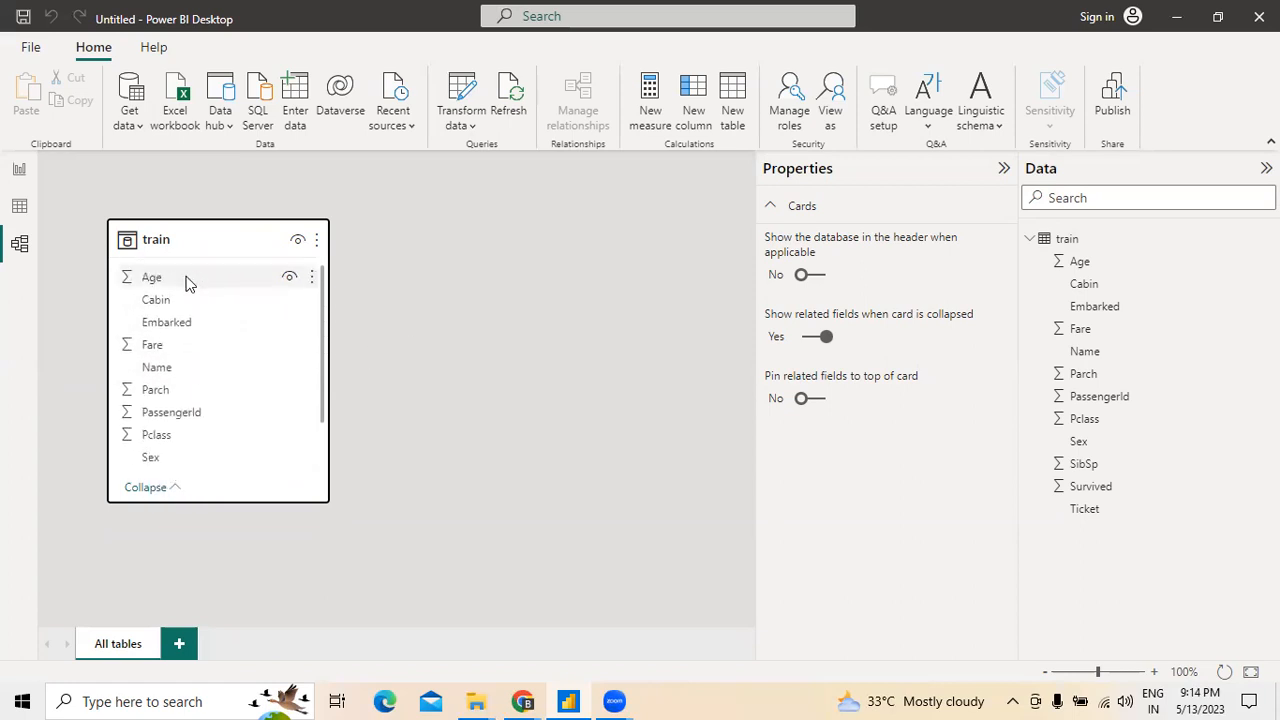
Create a hierarchy from the Age field of the train table in the Model view
{"action": "left_click", "coordinate": [311, 277]}
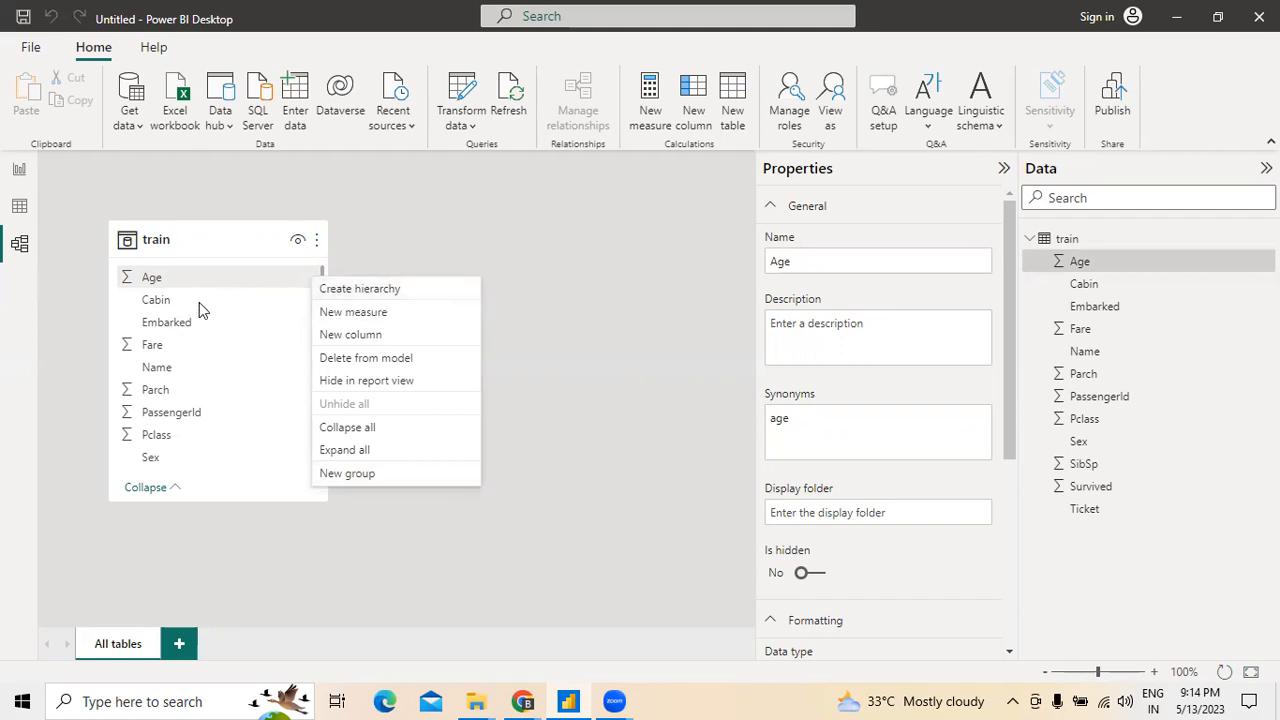
{"action": "left_click", "coordinate": [512, 245]}
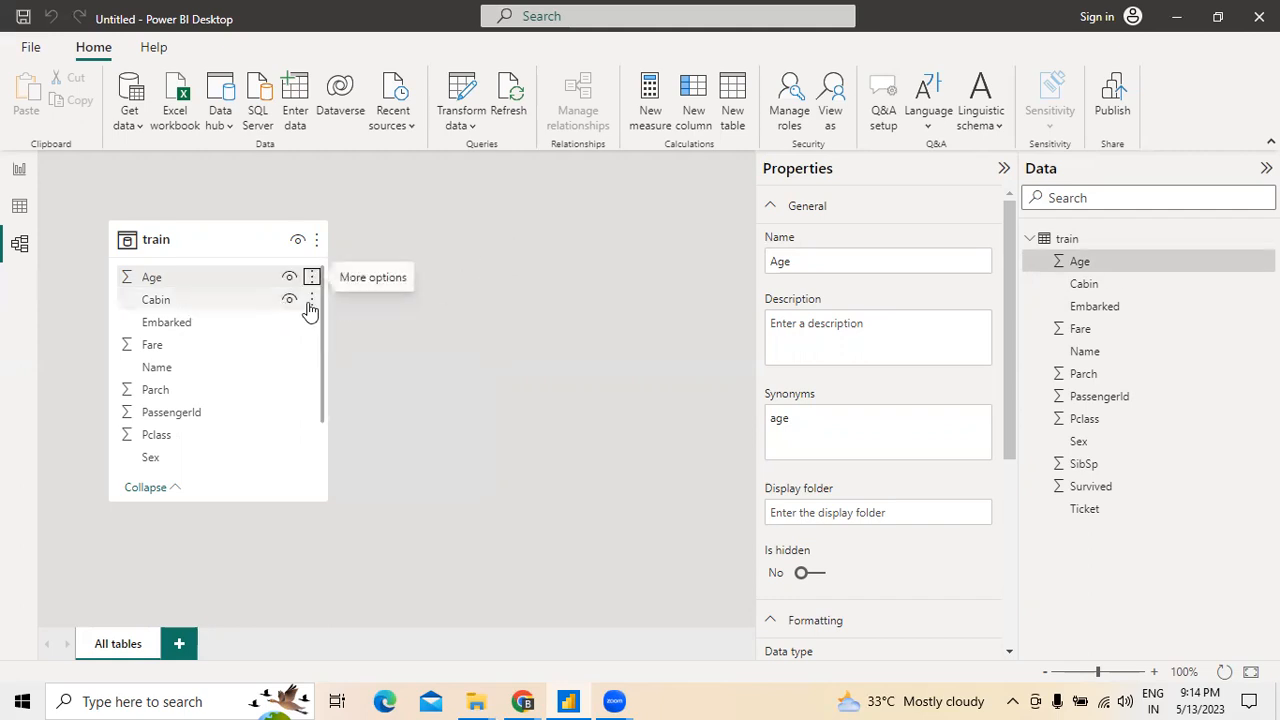
{"action": "left_click", "coordinate": [310, 299]}
{"action": "left_click", "coordinate": [399, 258]}
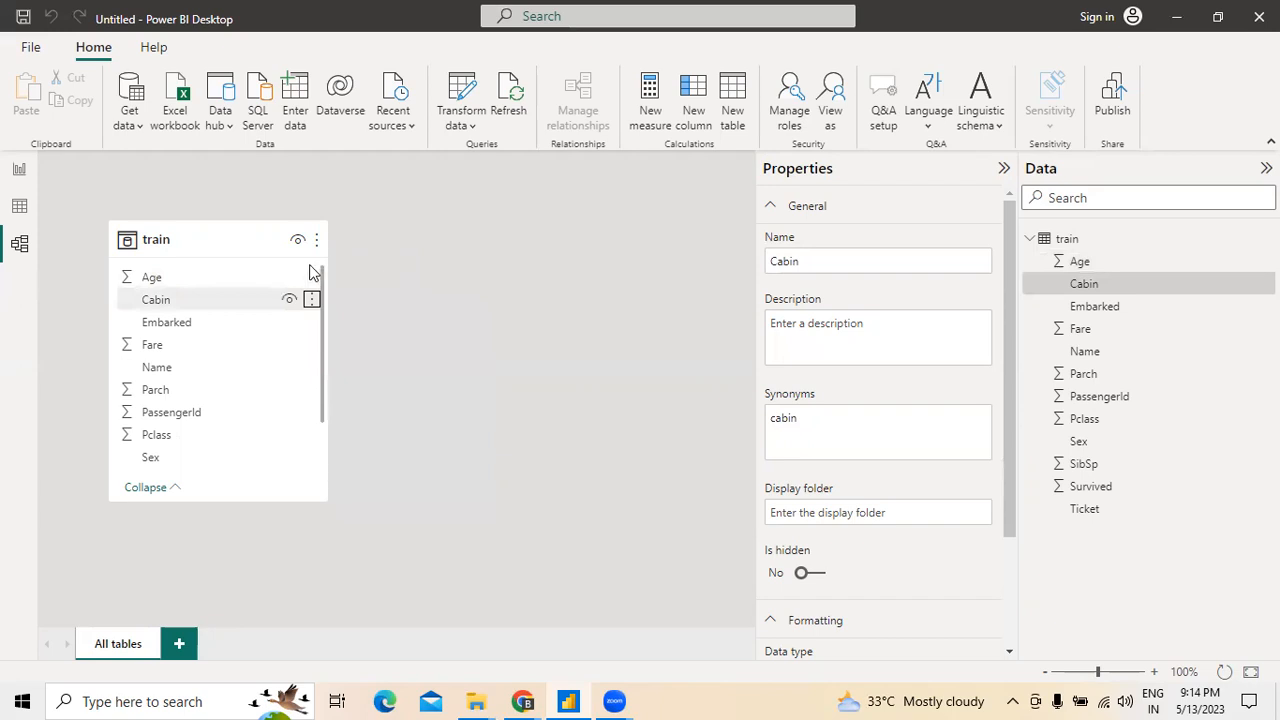
{"action": "left_click", "coordinate": [313, 277]}
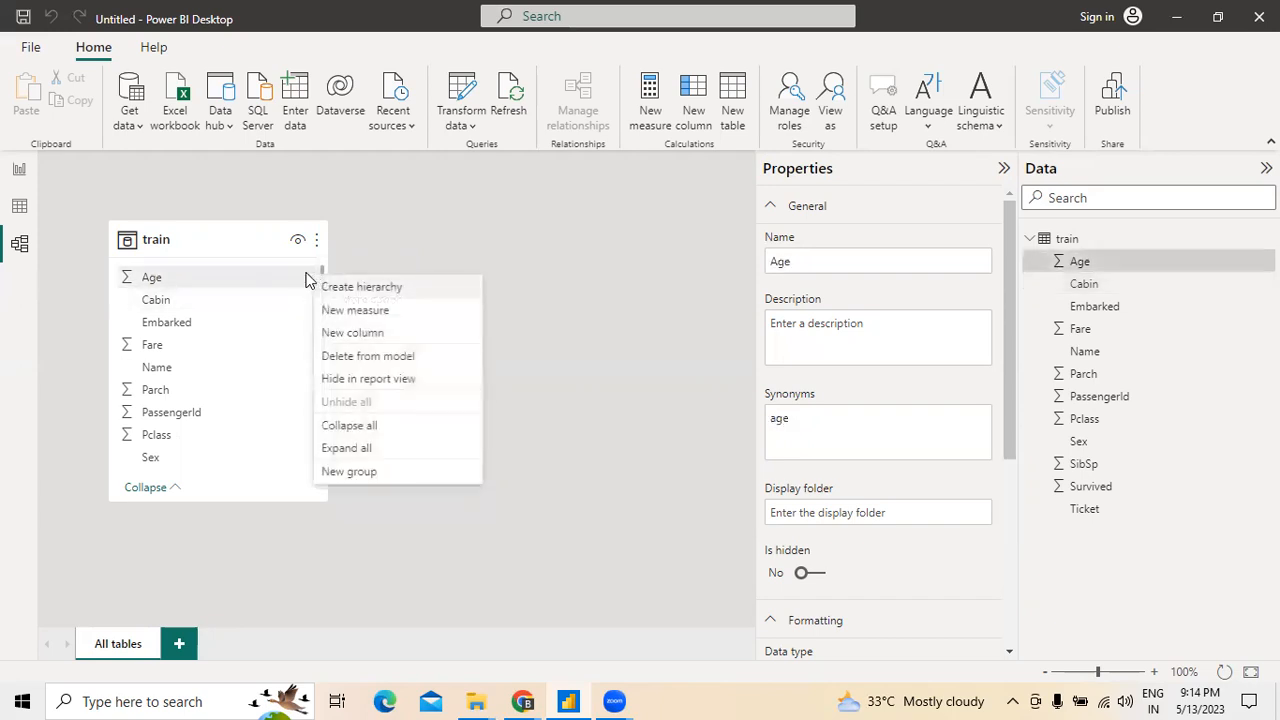
{"action": "left_click", "coordinate": [362, 290]}
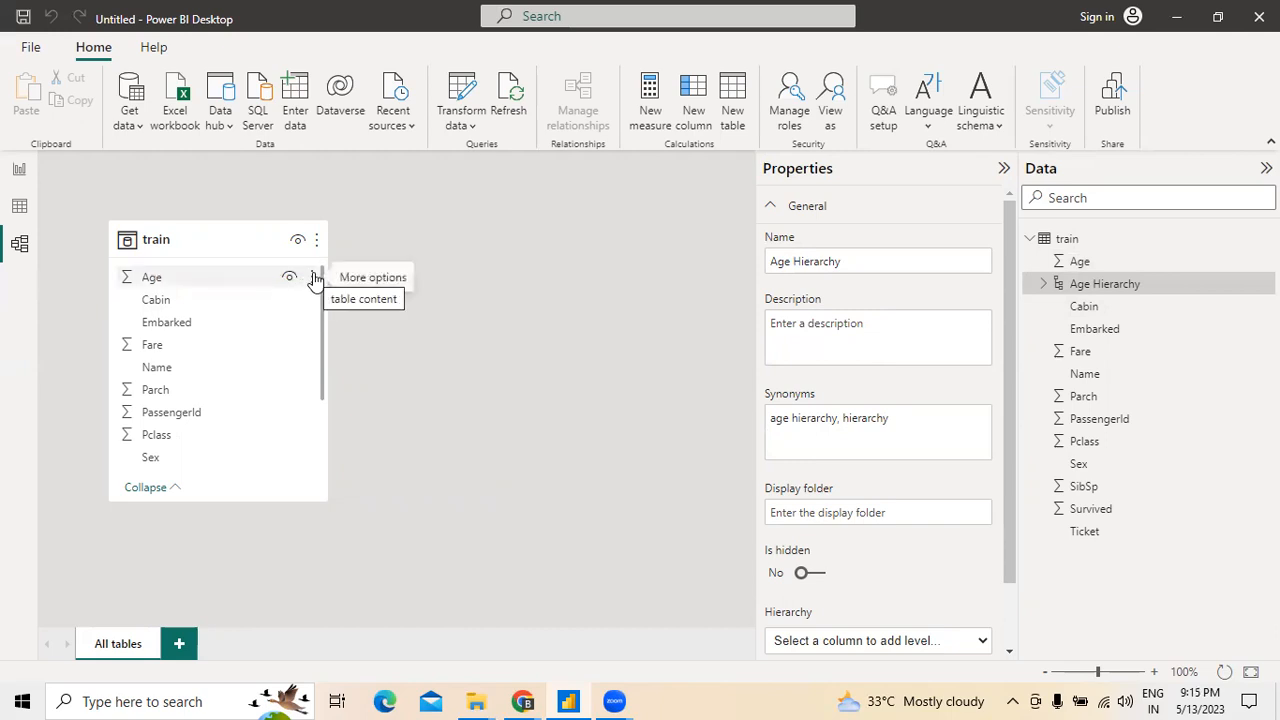
{"action": "left_click", "coordinate": [403, 371]}
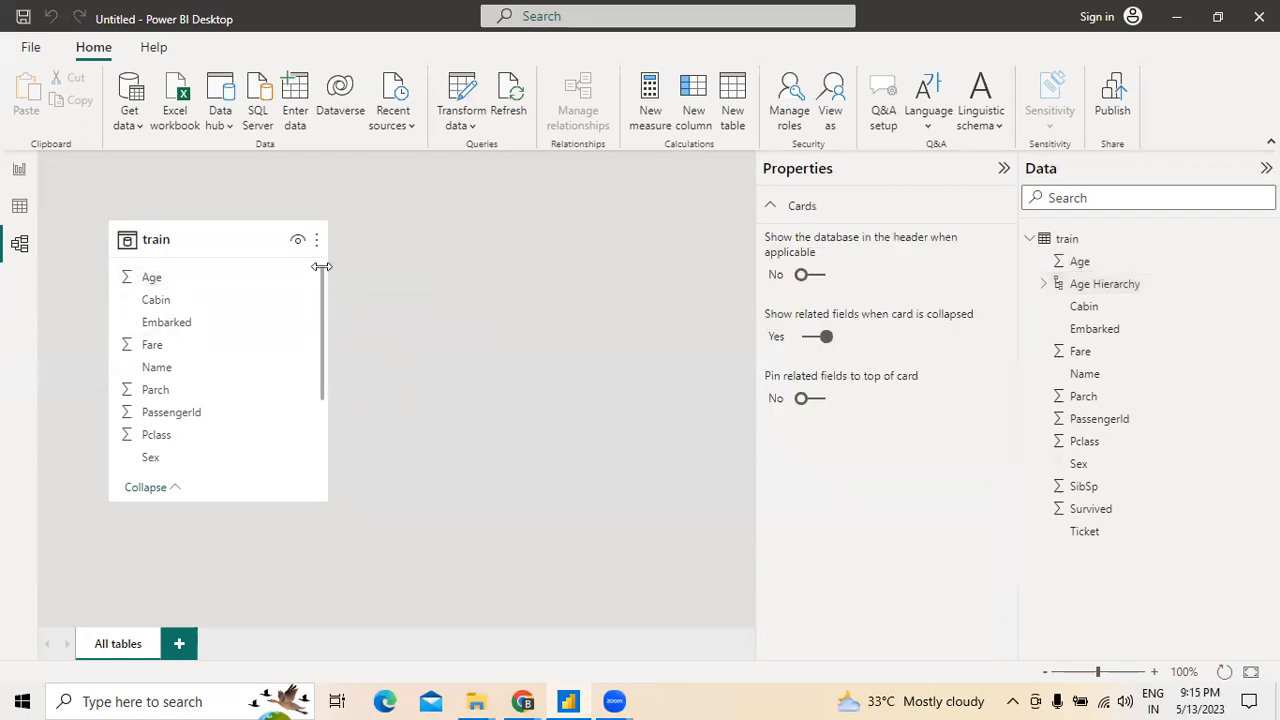
{"action": "left_click", "coordinate": [315, 277]}
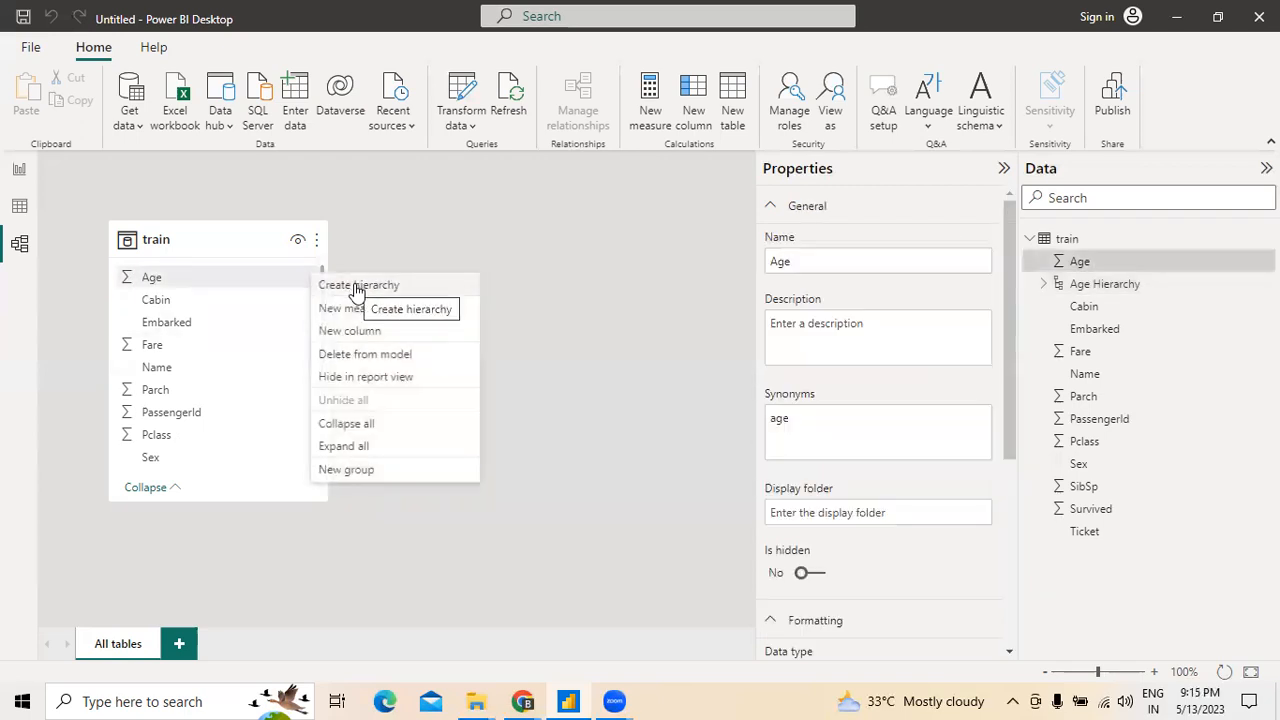
{"action": "left_click", "coordinate": [517, 280]}
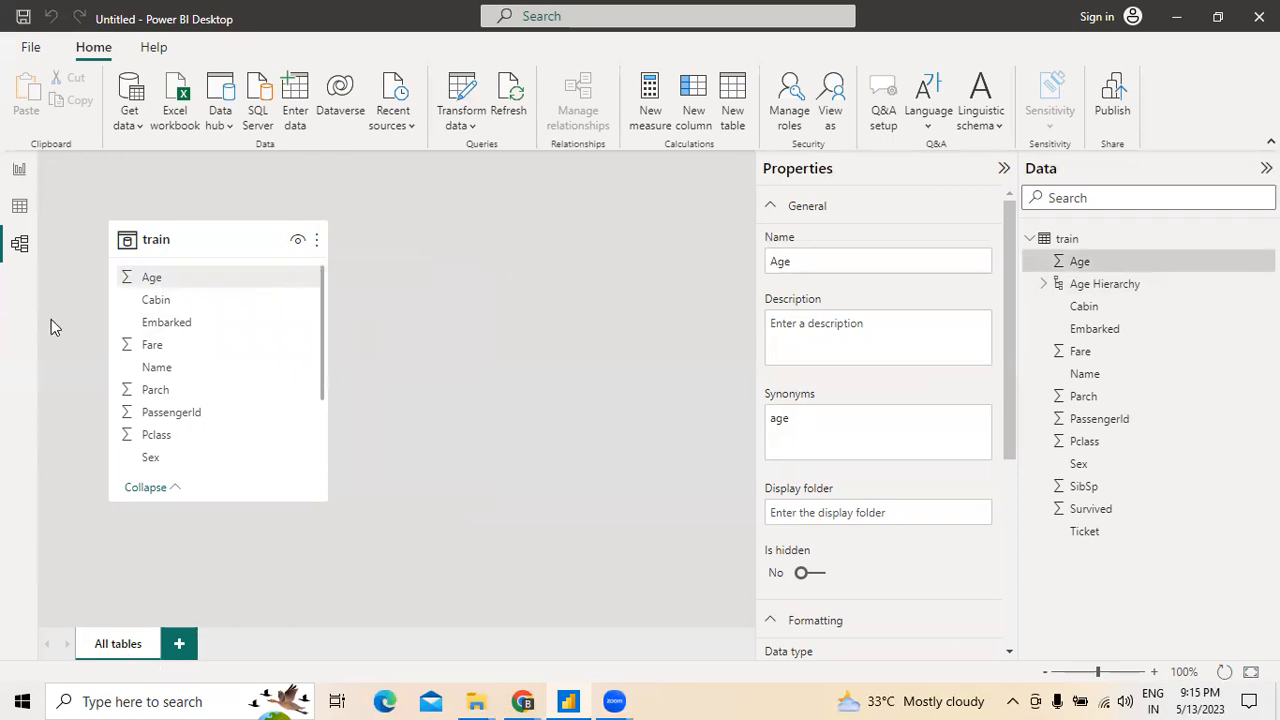
Switch to the Data view, select the train table's Age column and examine where its values are blank or filled
{"action": "left_click", "coordinate": [19, 206]}
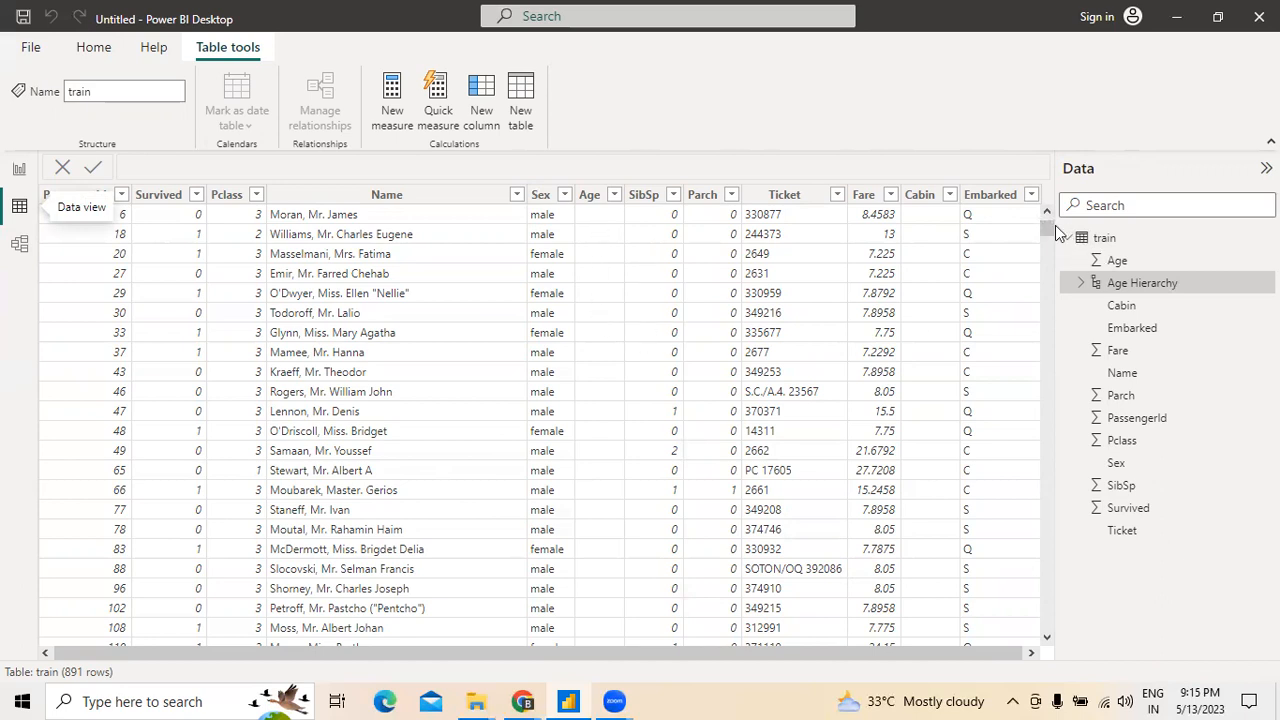
{"action": "left_click", "coordinate": [1075, 260]}
{"action": "left_click_drag", "start_coordinate": [1047, 228], "coordinate": [1035, 292]}
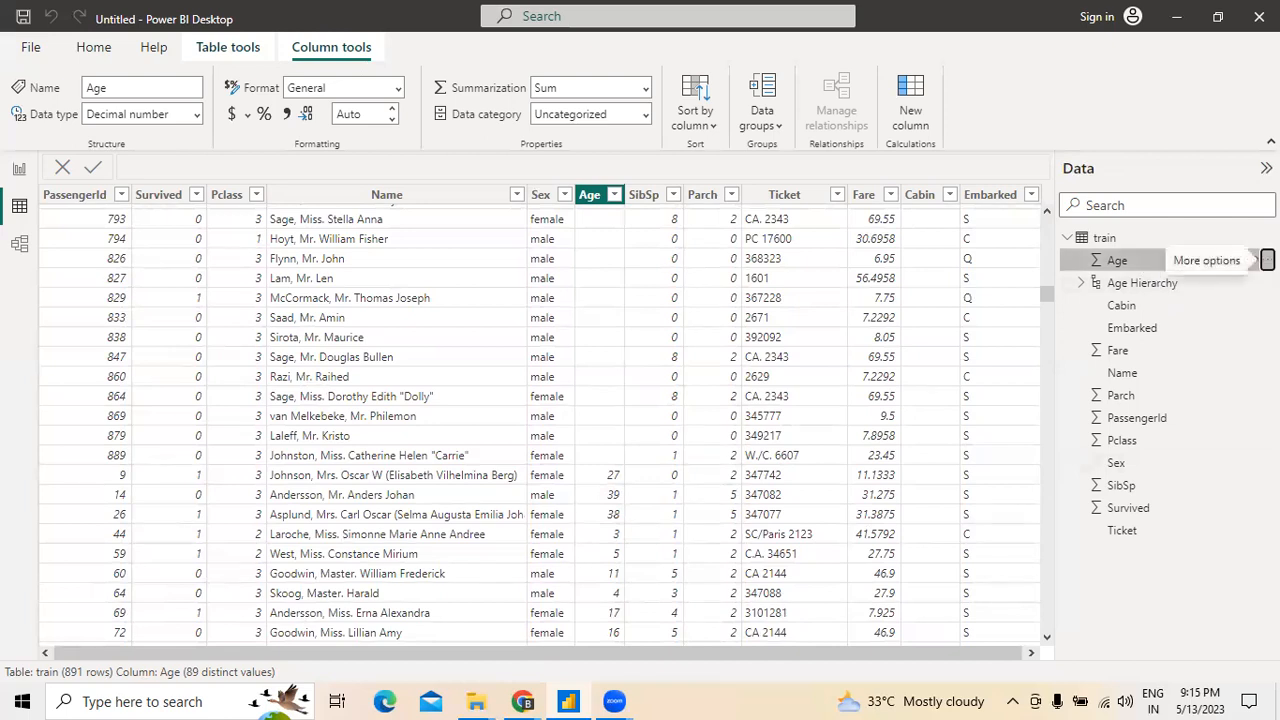
{"action": "left_click", "coordinate": [1266, 260]}
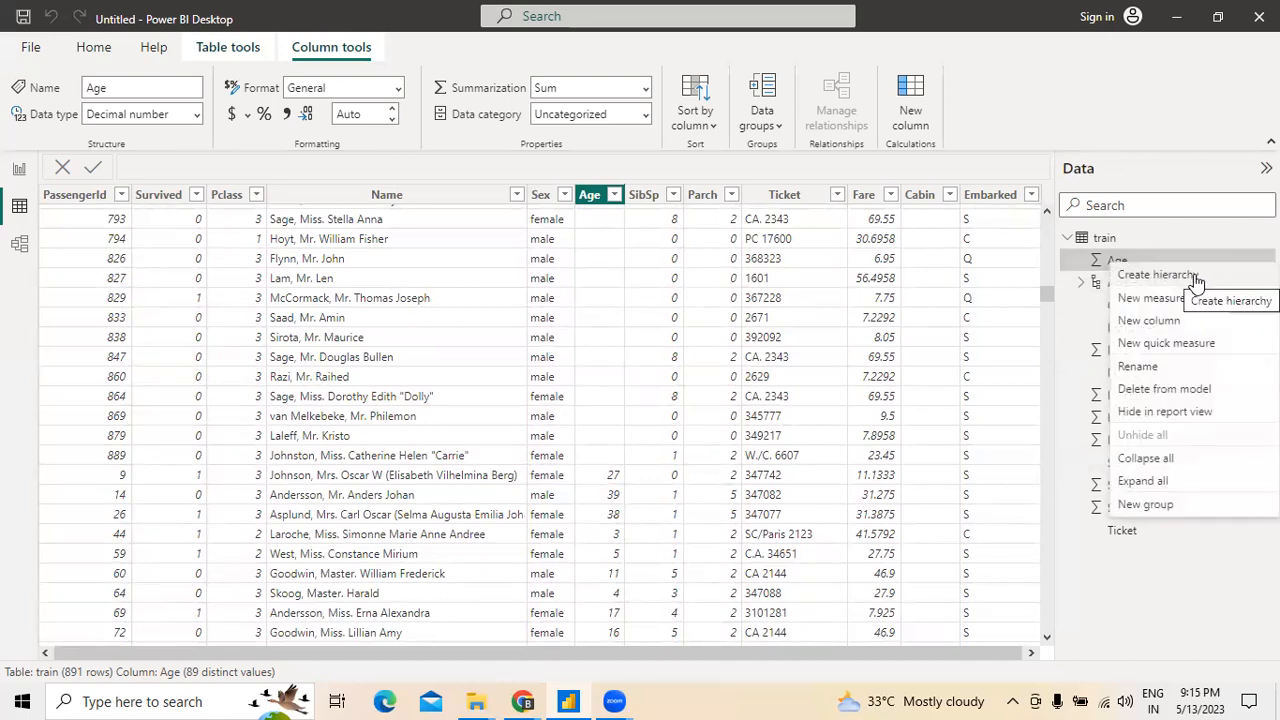
{"action": "left_click", "coordinate": [617, 460]}
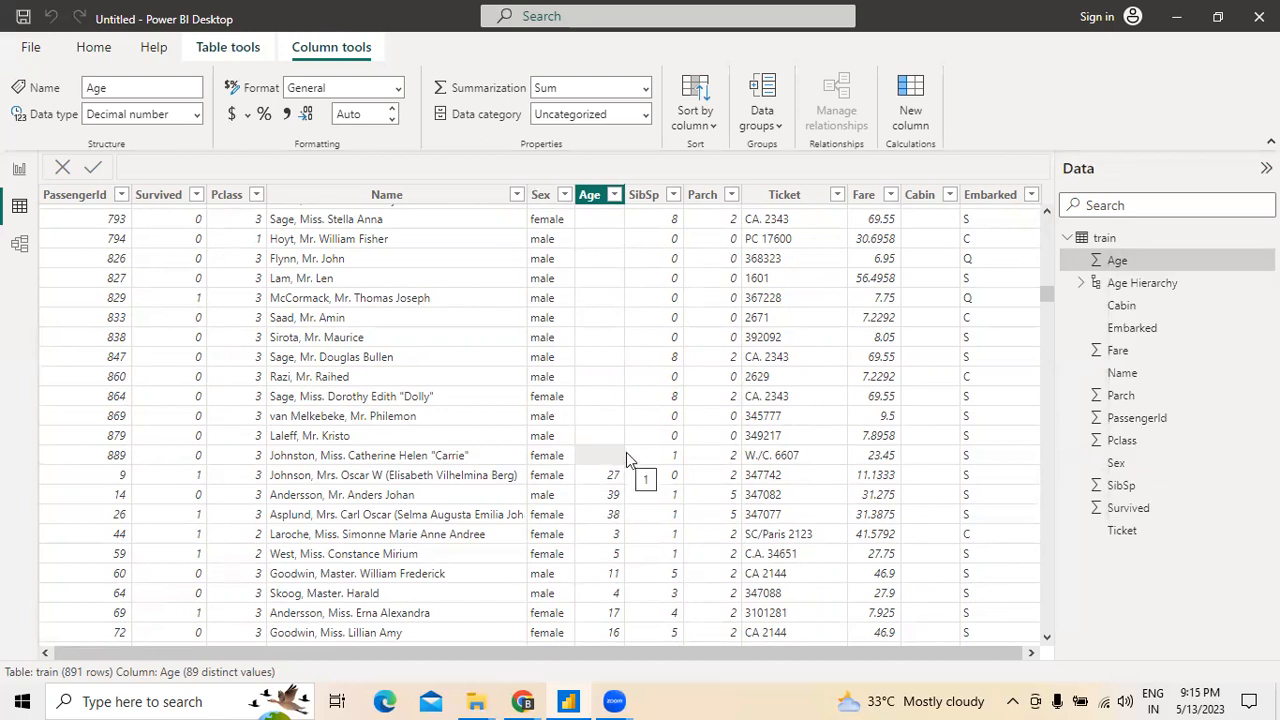
{"action": "key", "text": "Down"}
{"action": "key", "text": "Down"}
{"action": "key", "text": "Down"}
{"action": "key", "text": "Down"}
{"action": "key", "text": "Down"}
{"action": "key", "text": "Down"}
{"action": "key", "text": "Down"}
{"action": "key", "text": "Down"}
{"action": "key", "text": "Down"}
{"action": "key", "text": "Down"}
{"action": "key", "text": "Down"}
{"action": "key", "text": "Down"}
{"action": "key", "text": "Down"}
{"action": "key", "text": "Down"}
{"action": "key", "text": "Down"}
{"action": "key", "text": "Down"}
{"action": "key", "text": "Down"}
{"action": "key", "text": "Down"}
{"action": "key", "text": "Up"}
{"action": "key", "text": "Up"}
{"action": "key", "text": "Up"}
{"action": "key", "text": "Up"}
{"action": "key", "text": "Up"}
{"action": "key", "text": "Up"}
{"action": "key", "text": "Up"}
{"action": "key", "text": "Up"}
{"action": "key", "text": "Up"}
{"action": "key", "text": "Up"}
{"action": "key", "text": "Up"}
{"action": "key", "text": "Up"}
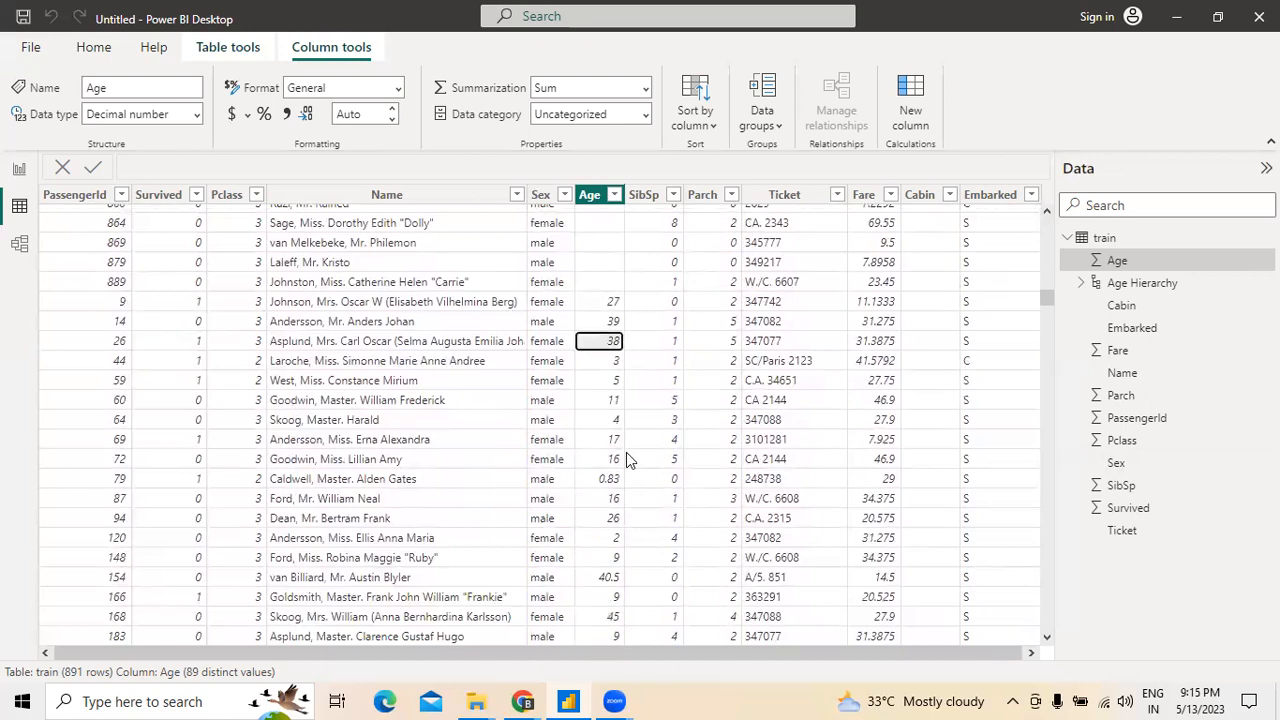
{"action": "key", "text": "Up"}
{"action": "key", "text": "Up"}
{"action": "key", "text": "Up"}
{"action": "key", "text": "Up"}
{"action": "key", "text": "Up"}
{"action": "key", "text": "Up"}
{"action": "key", "text": "Up"}
{"action": "key", "text": "Up"}
{"action": "key", "text": "Up"}
{"action": "key", "text": "Up"}
{"action": "key", "text": "Up"}
{"action": "key", "text": "Up"}
{"action": "key", "text": "Up"}
{"action": "key", "text": "Up"}
{"action": "key", "text": "Up"}
{"action": "key", "text": "Up"}
{"action": "key", "text": "Up"}
{"action": "key", "text": "Up"}
{"action": "key", "text": "Up"}
{"action": "key", "text": "Up"}
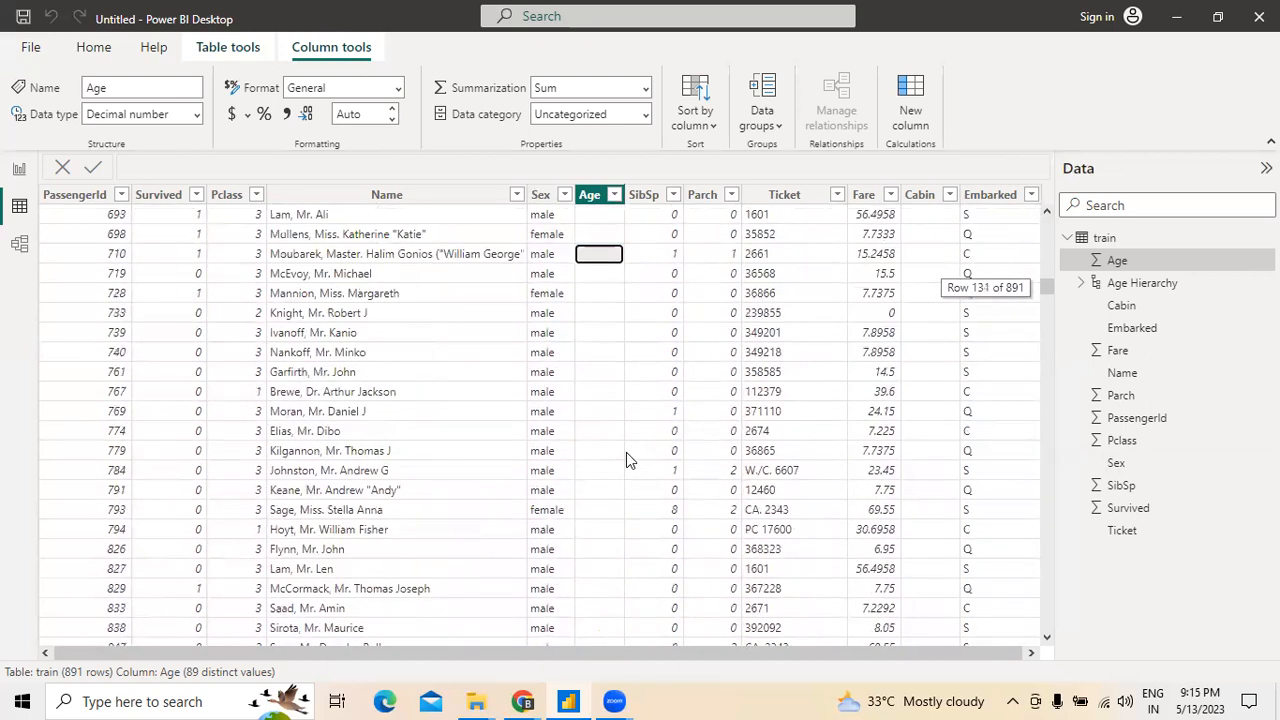
{"action": "key", "text": "Down"}
{"action": "key", "text": "Down"}
{"action": "key", "text": "Down"}
{"action": "key", "text": "Down"}
{"action": "key", "text": "Down"}
{"action": "key", "text": "Down"}
{"action": "key", "text": "Down"}
{"action": "key", "text": "Down"}
{"action": "key", "text": "Down"}
{"action": "key", "text": "Down"}
{"action": "key", "text": "Down"}
{"action": "key", "text": "Down"}
{"action": "key", "text": "Down"}
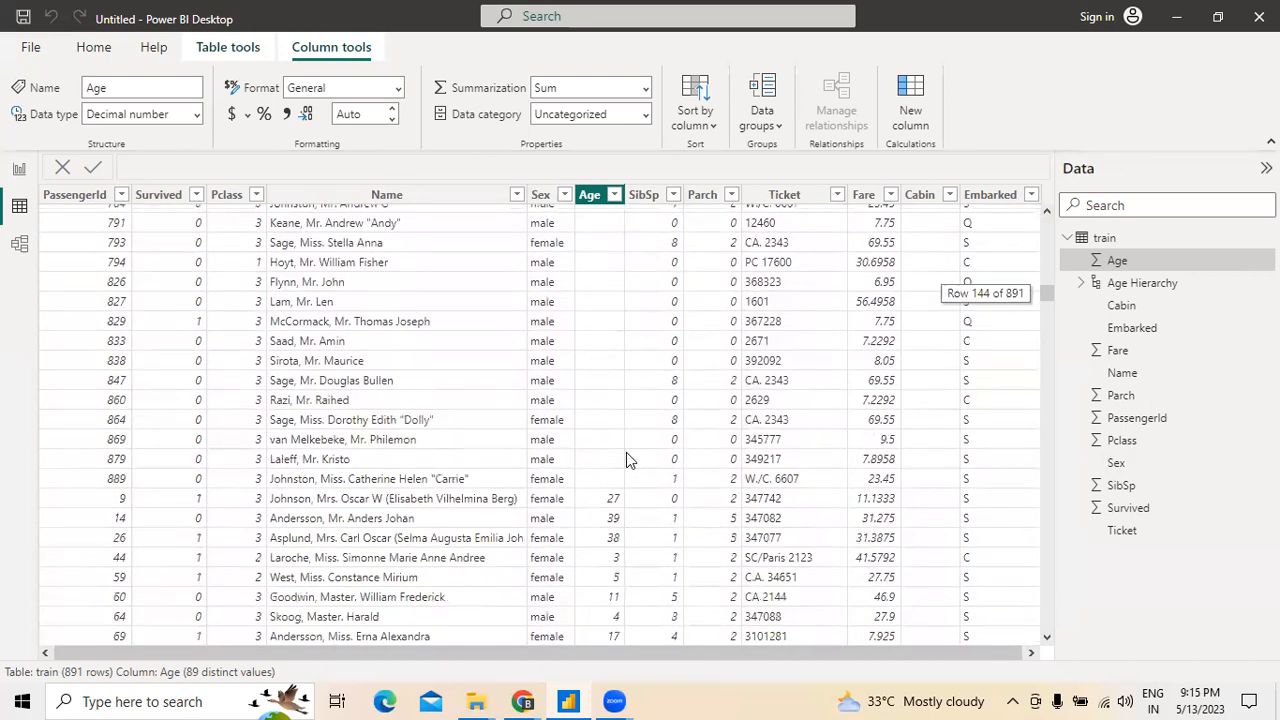
{"action": "key", "text": "Down"}
{"action": "key", "text": "Down"}
{"action": "key", "text": "Down"}
{"action": "key", "text": "Down"}
{"action": "key", "text": "Down"}
{"action": "key", "text": "Down"}
{"action": "key", "text": "Down"}
{"action": "key", "text": "Down"}
{"action": "key", "text": "Up"}
{"action": "key", "text": "Up"}
{"action": "key", "text": "Up"}
{"action": "key", "text": "Up"}
{"action": "key", "text": "Up"}
{"action": "key", "text": "Up"}
{"action": "key", "text": "Up"}
{"action": "key", "text": "Up"}
{"action": "key", "text": "Up"}
{"action": "key", "text": "Up"}
{"action": "key", "text": "Up"}
{"action": "key", "text": "Up"}
{"action": "key", "text": "Up"}
{"action": "key", "text": "Up"}
{"action": "key", "text": "Up"}
{"action": "key", "text": "Up"}
{"action": "key", "text": "Up"}
{"action": "key", "text": "Up"}
{"action": "key", "text": "Up"}
{"action": "key", "text": "Up"}
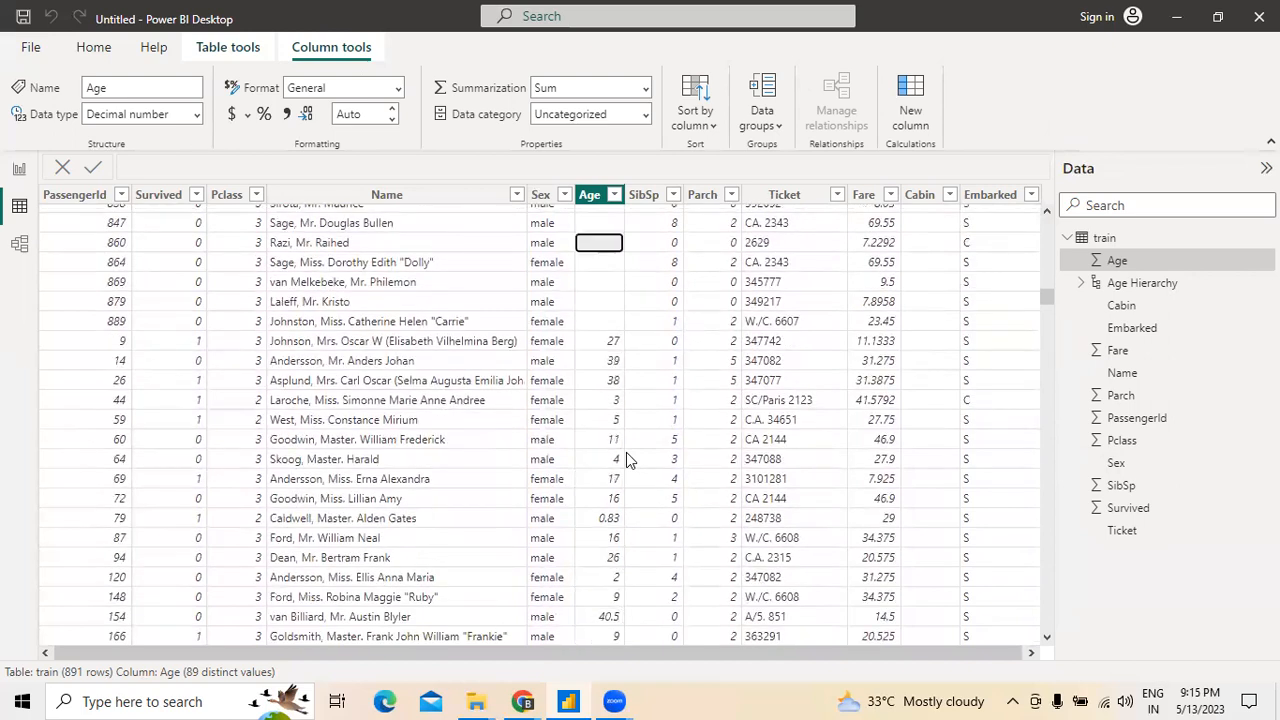
{"action": "key", "text": "Up"}
{"action": "key", "text": "Up"}
{"action": "key", "text": "Up"}
{"action": "key", "text": "Up"}
{"action": "key", "text": "Up"}
{"action": "key", "text": "Up"}
{"action": "key", "text": "Up"}
{"action": "key", "text": "Up"}
{"action": "key", "text": "Up"}
{"action": "key", "text": "Up"}
{"action": "key", "text": "Up"}
{"action": "key", "text": "Up"}
{"action": "key", "text": "Up"}
{"action": "key", "text": "Up"}
{"action": "key", "text": "Up"}
{"action": "key", "text": "Up"}
{"action": "key", "text": "Up"}
{"action": "key", "text": "Up"}
{"action": "key", "text": "Up"}
{"action": "key", "text": "Up"}
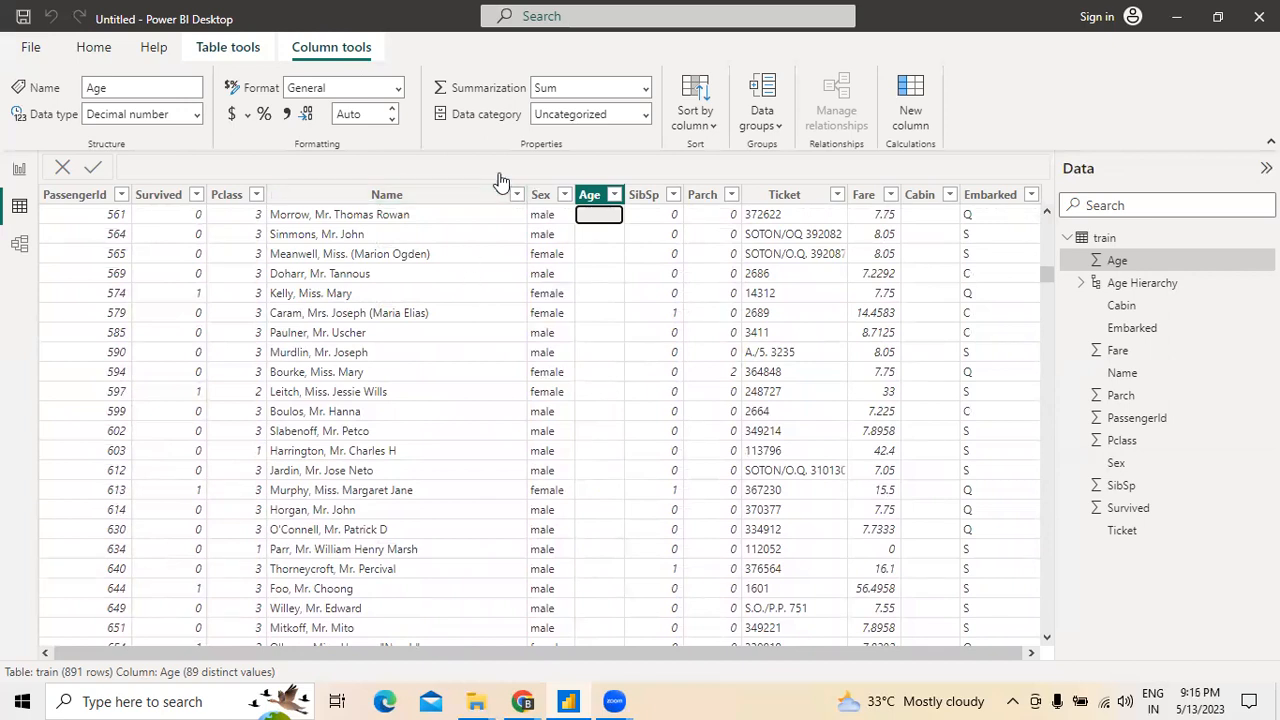
Check the data categories available for the Age column and create a second hierarchy from Age
{"action": "left_click", "coordinate": [648, 118]}
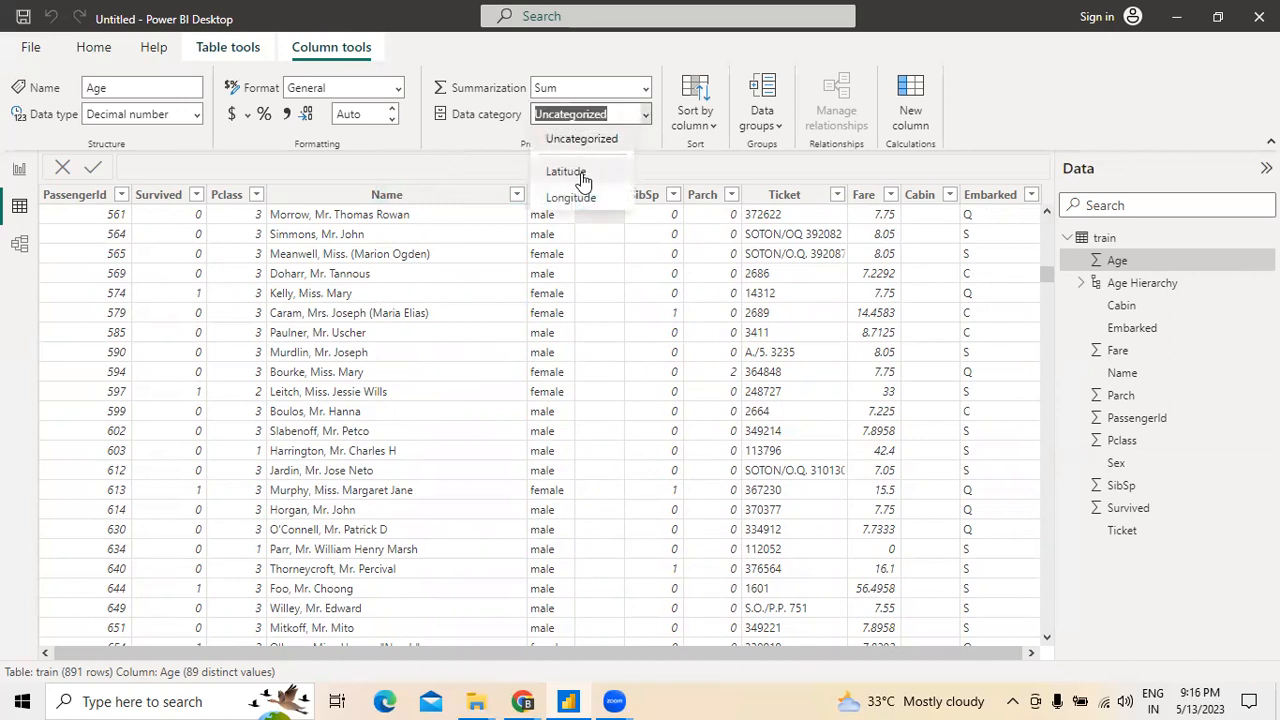
{"action": "left_click", "coordinate": [459, 153]}
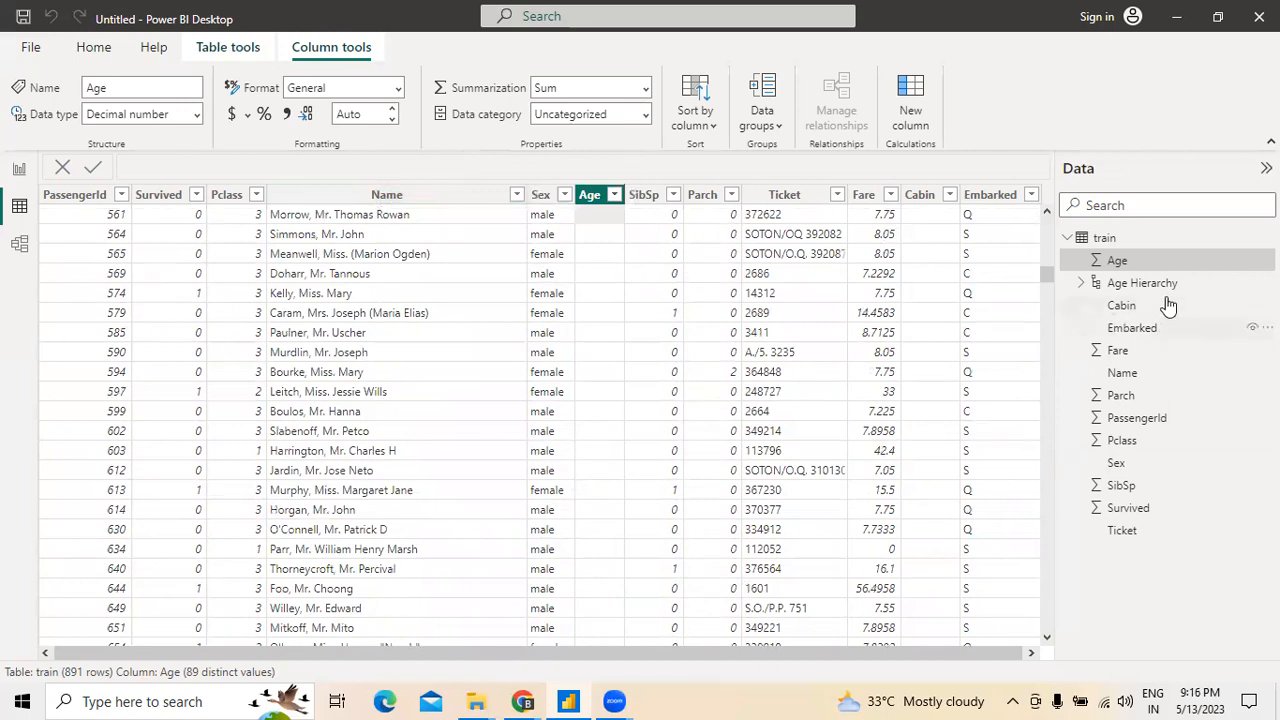
{"action": "left_click", "coordinate": [1266, 260]}
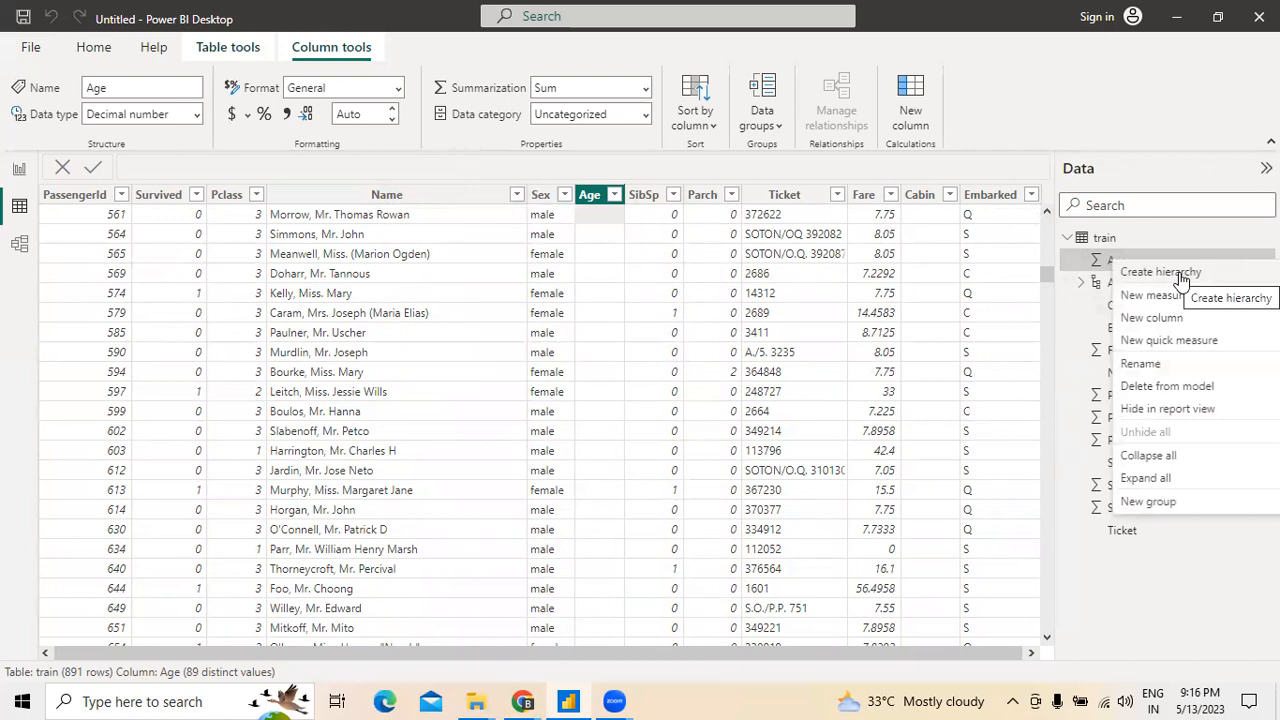
{"action": "left_click", "coordinate": [1180, 276]}
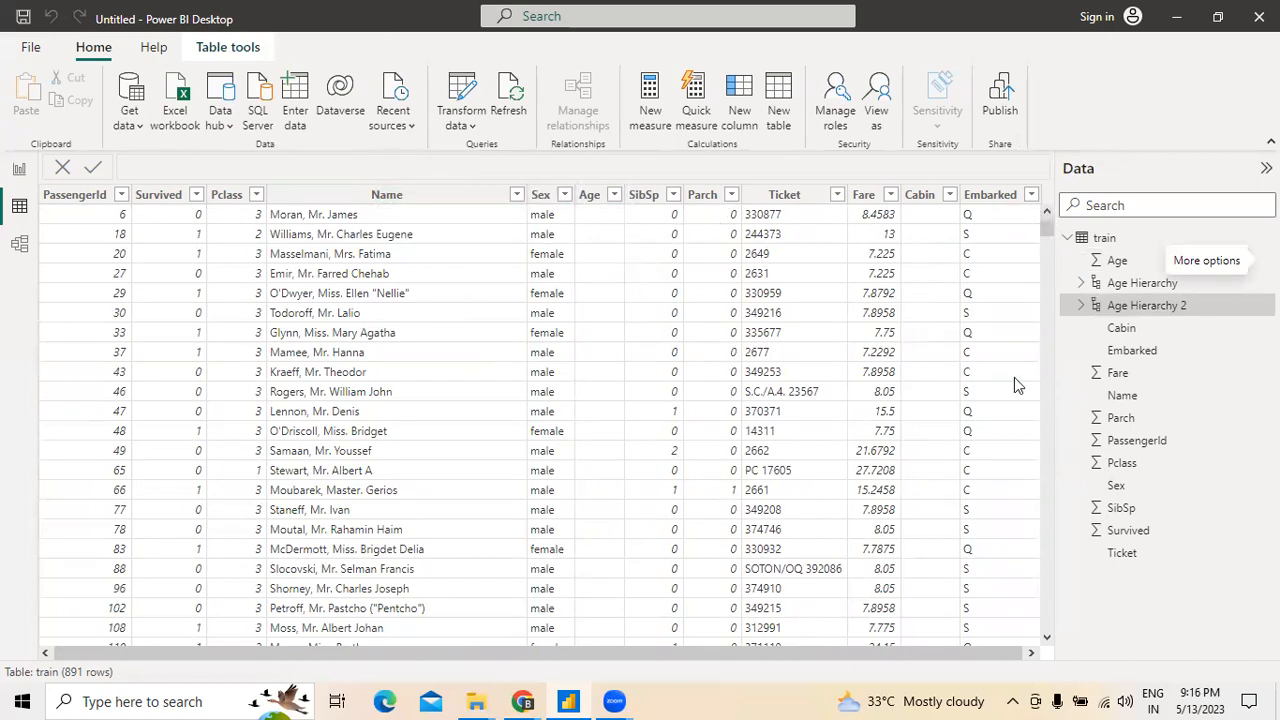
Create a measure in the train table with the formula AVERAGE(train[PassengerId])
{"action": "left_click", "coordinate": [1046, 636]}
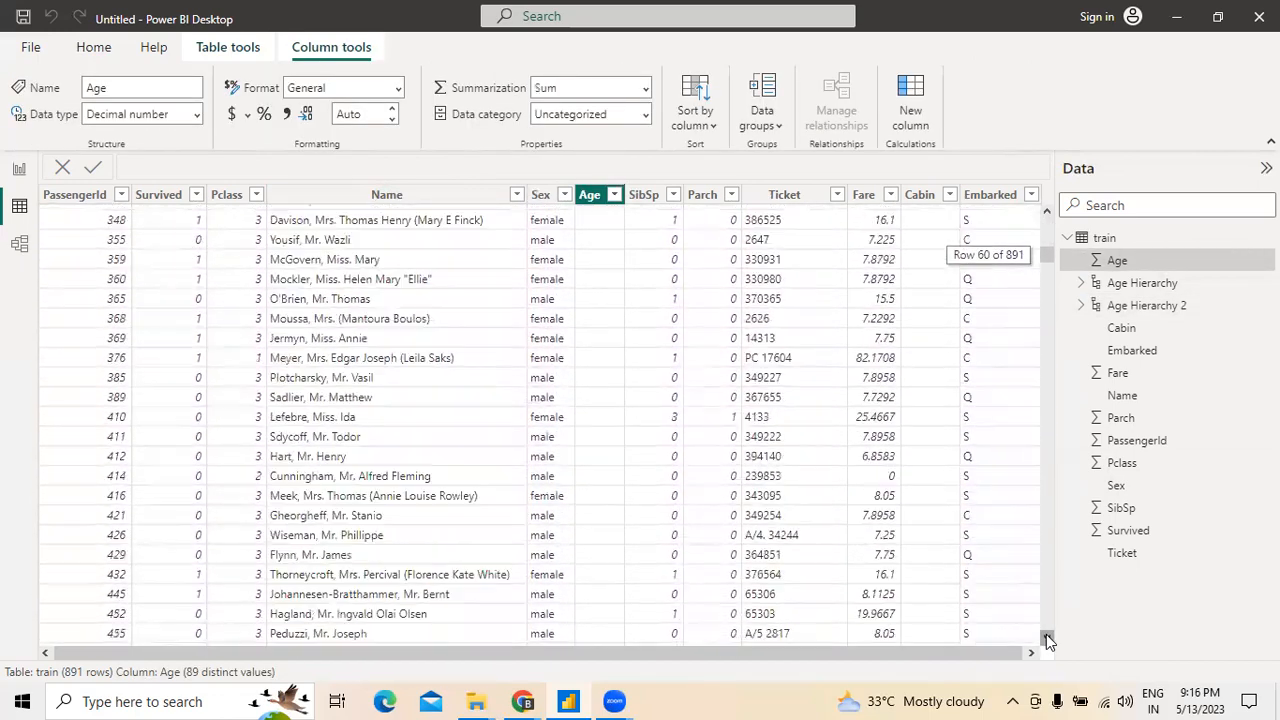
{"action": "left_click_drag", "start_coordinate": [1046, 634], "coordinate": [1046, 634]}
{"action": "left_click_drag", "start_coordinate": [1046, 302], "coordinate": [1068, 190]}
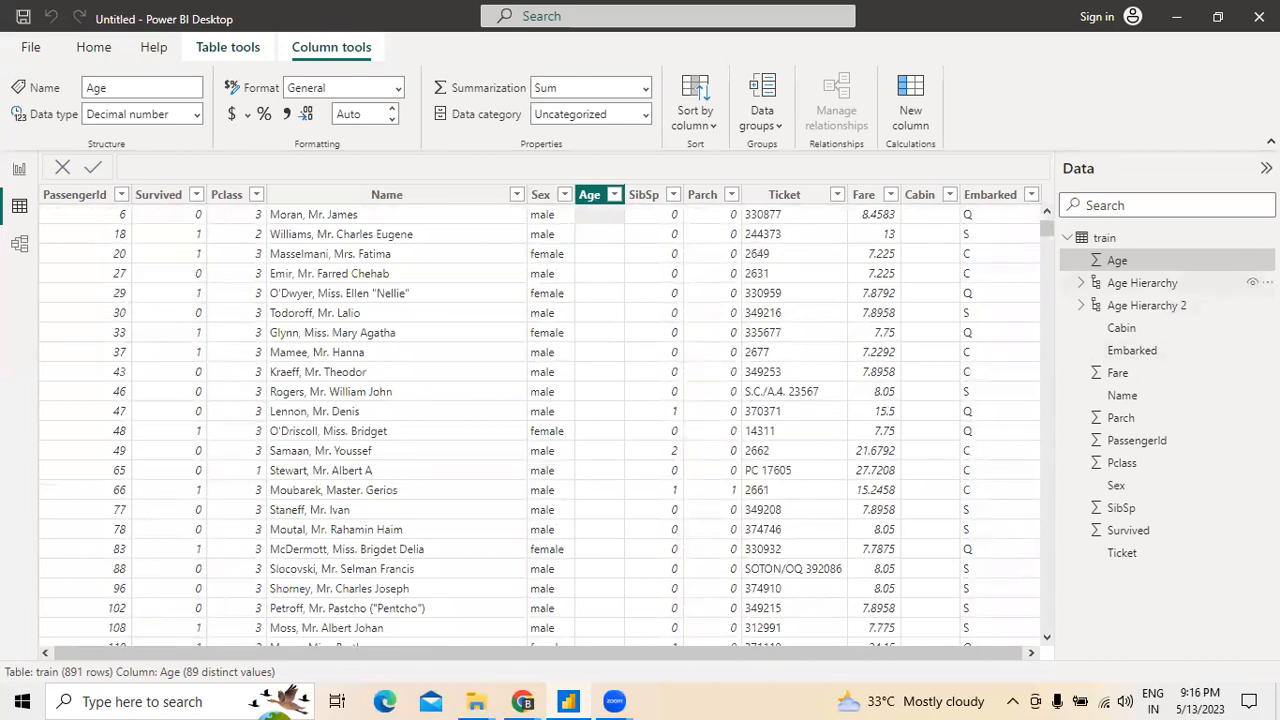
{"action": "left_click", "coordinate": [1267, 283]}
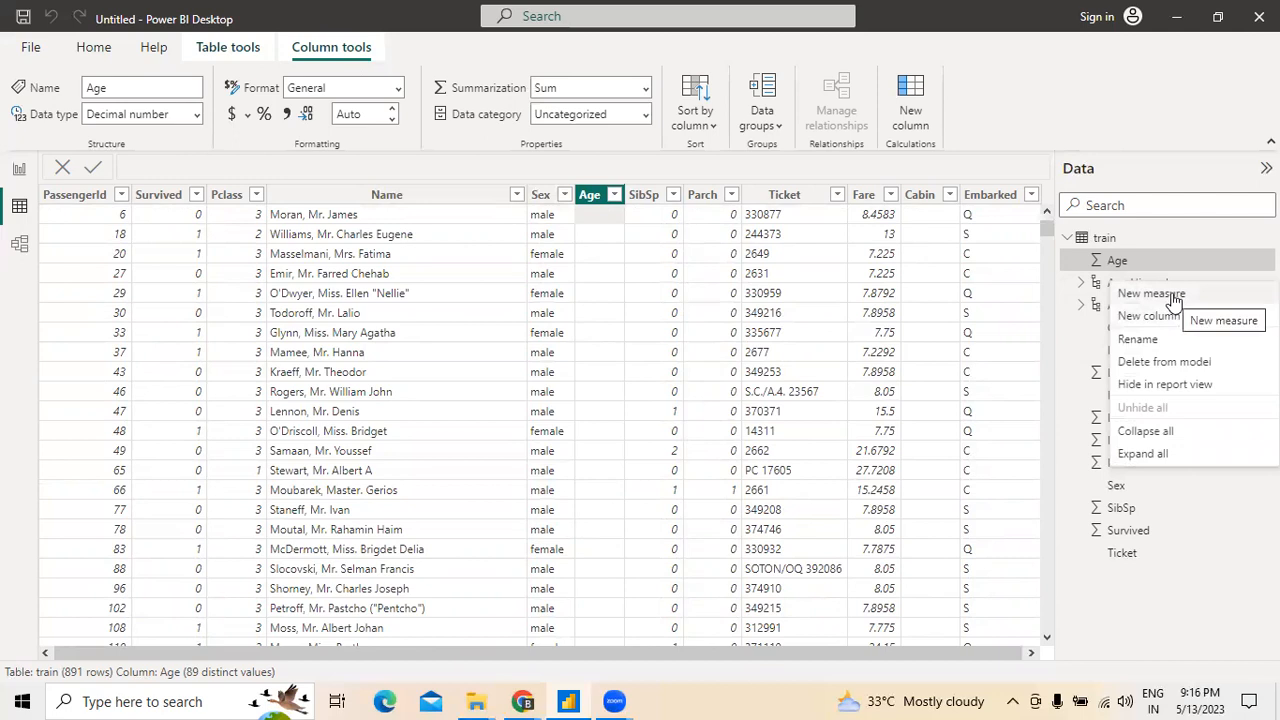
{"action": "key", "text": "Escape"}
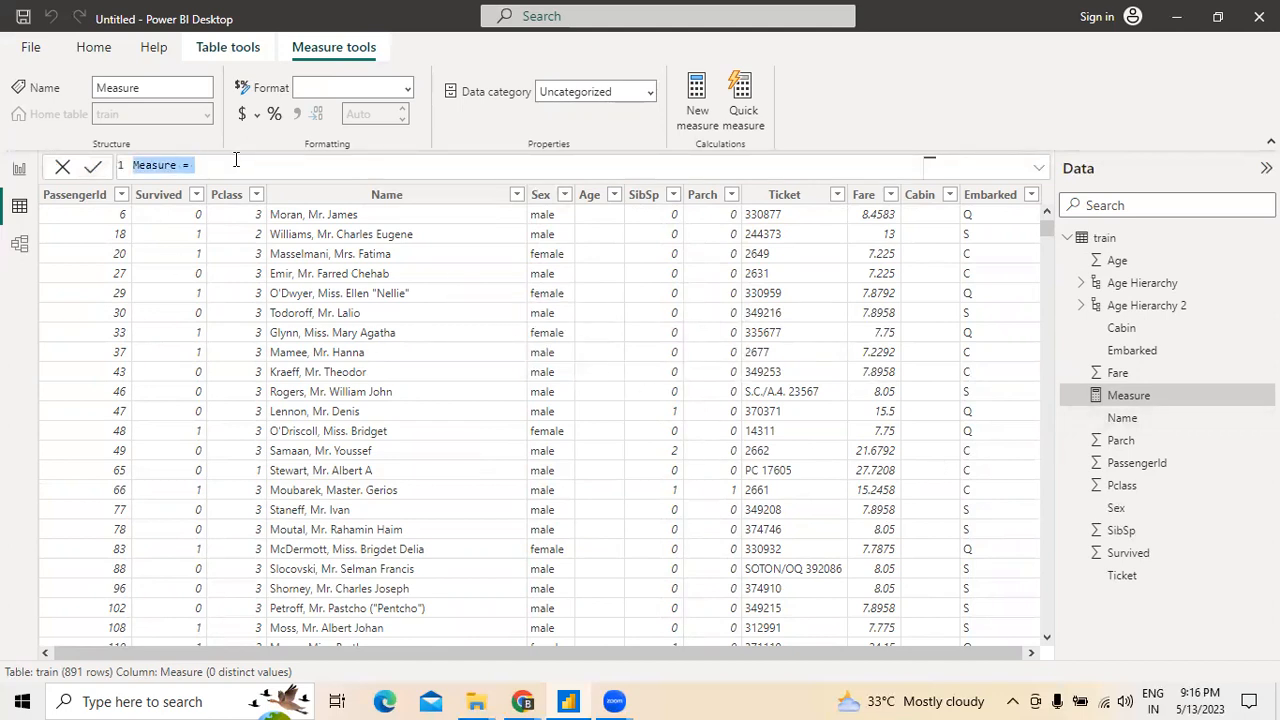
{"action": "left_click", "coordinate": [236, 160]}
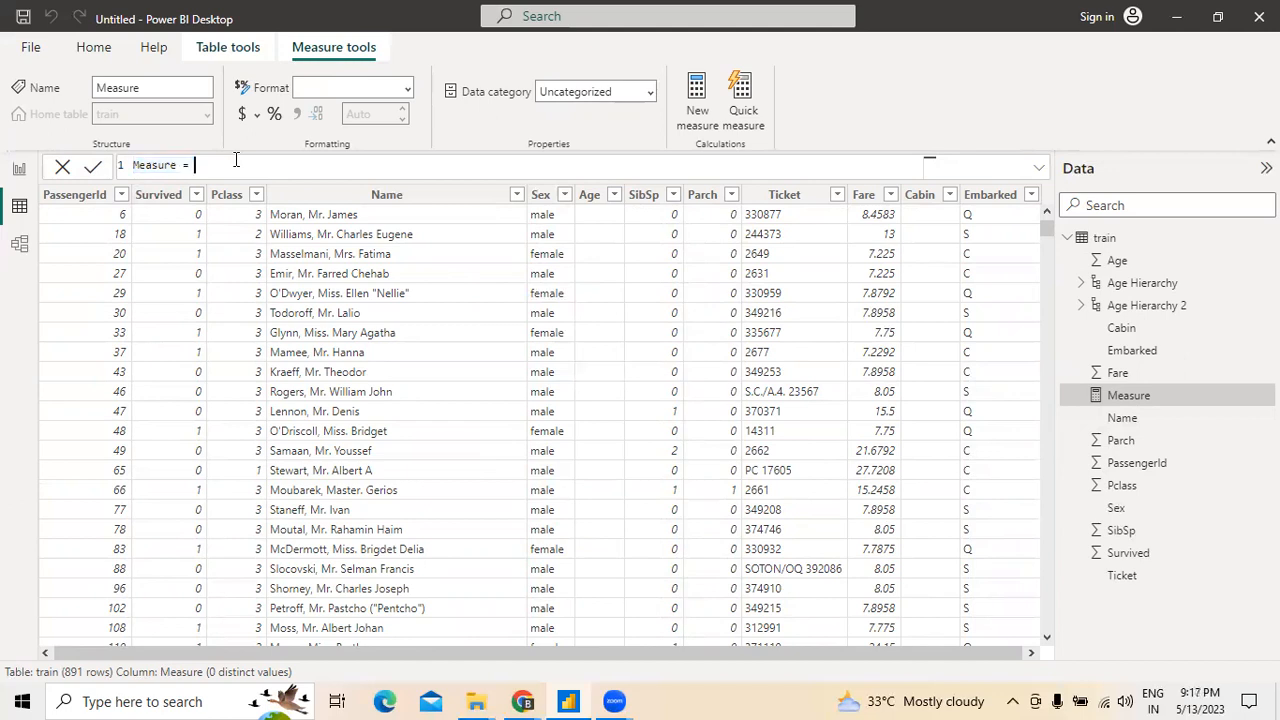
{"action": "type", "text": "ag"}
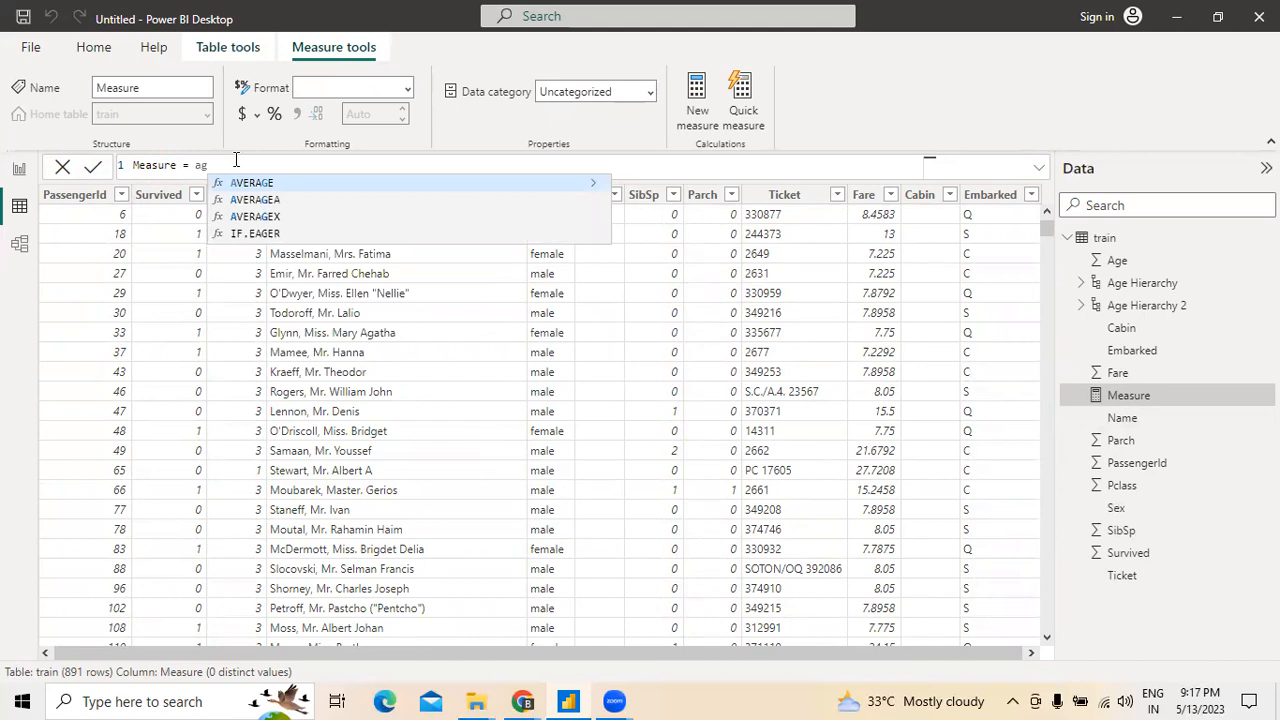
{"action": "type", "text": "e"}
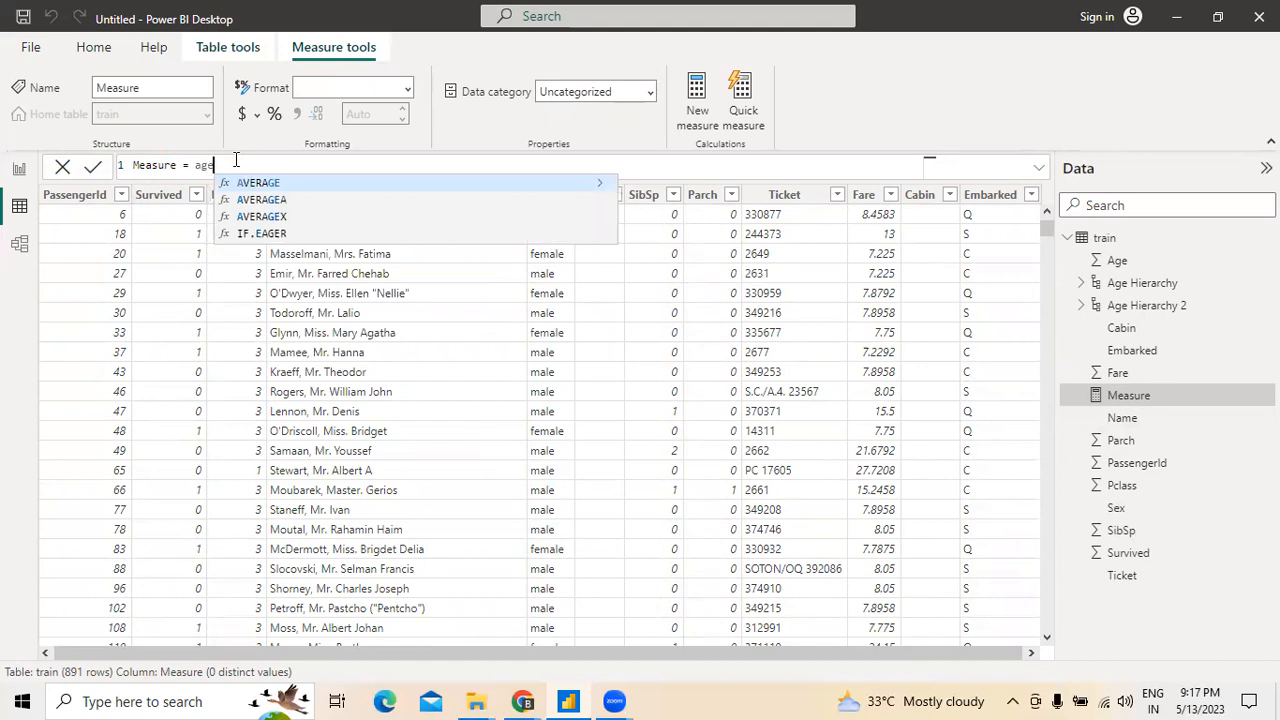
{"action": "left_click", "coordinate": [246, 184]}
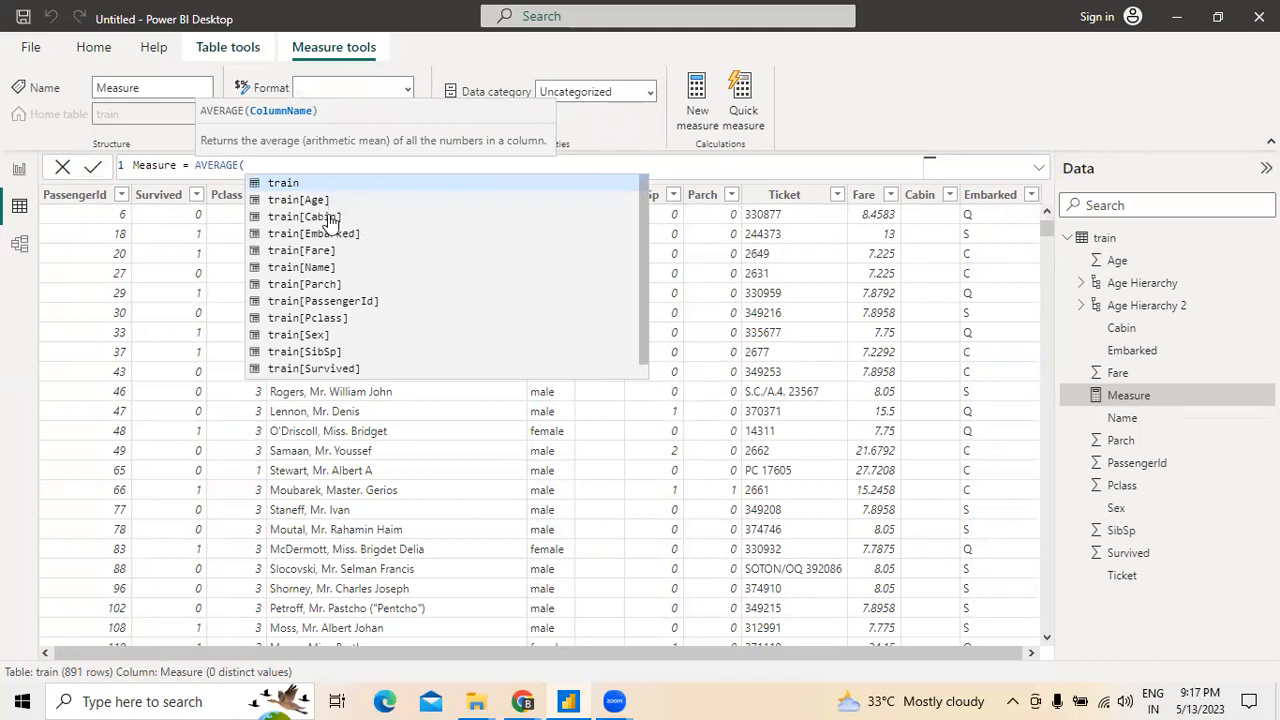
{"action": "left_click", "coordinate": [365, 304]}
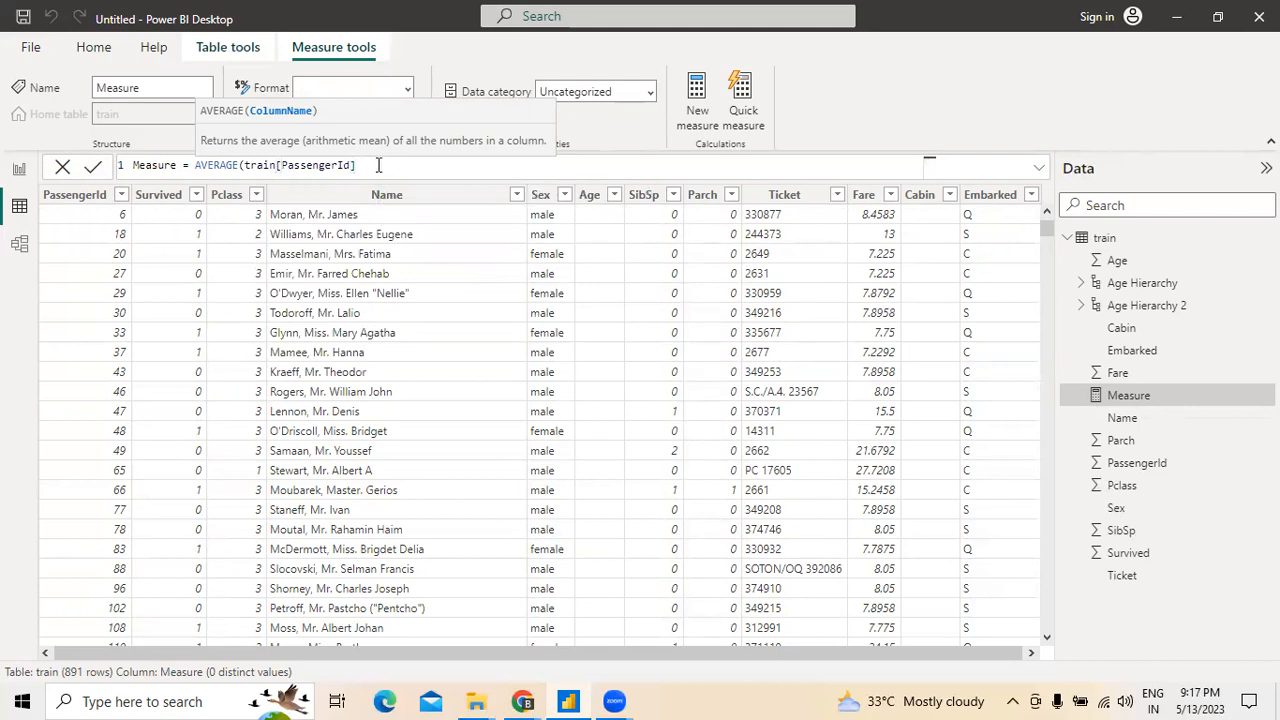
{"action": "key", "text": "BackSpace"}
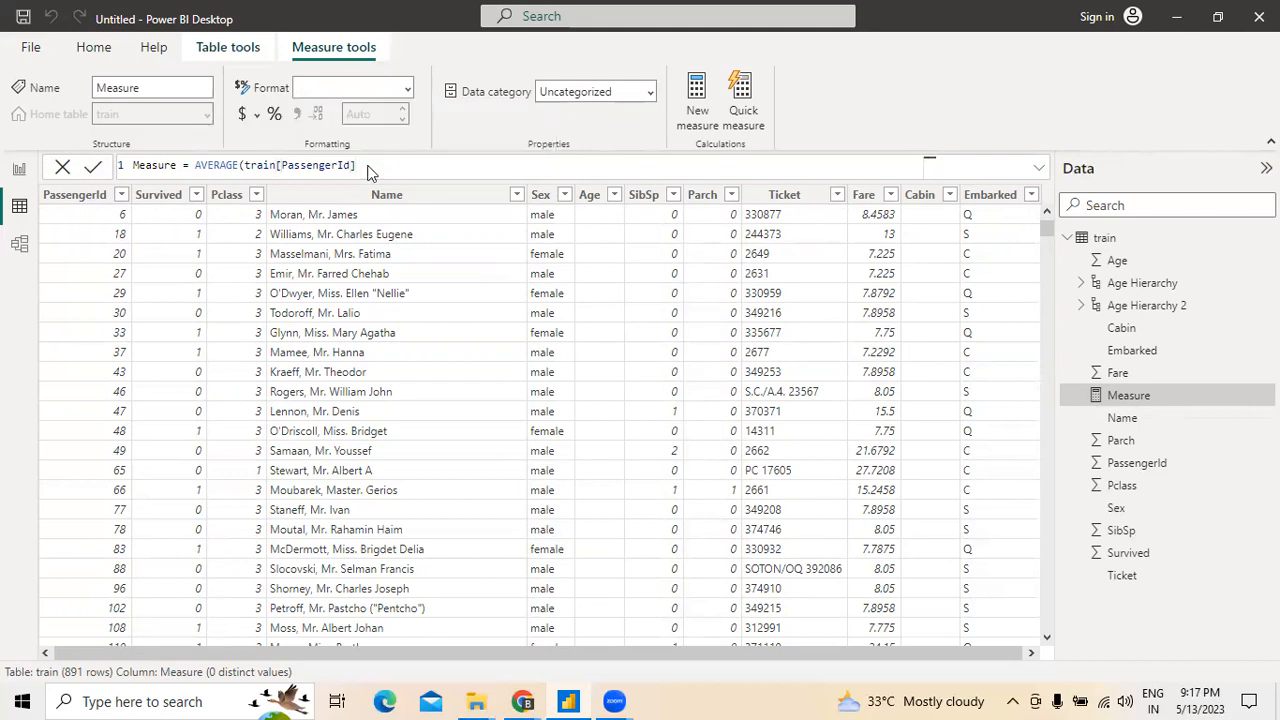
{"action": "key", "text": "Return"}
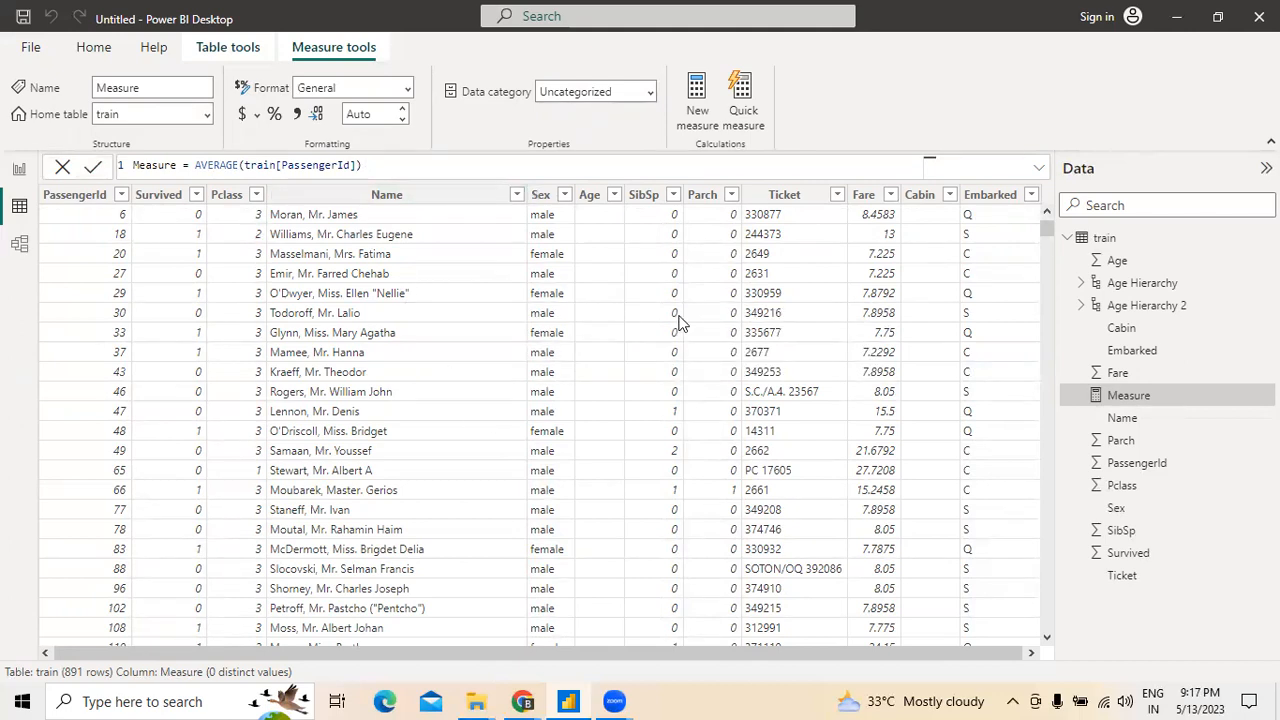
{"action": "left_click", "coordinate": [370, 168]}
Select the PassengerId column and look through its values down the rows of the train table
{"action": "left_click", "coordinate": [224, 234]}
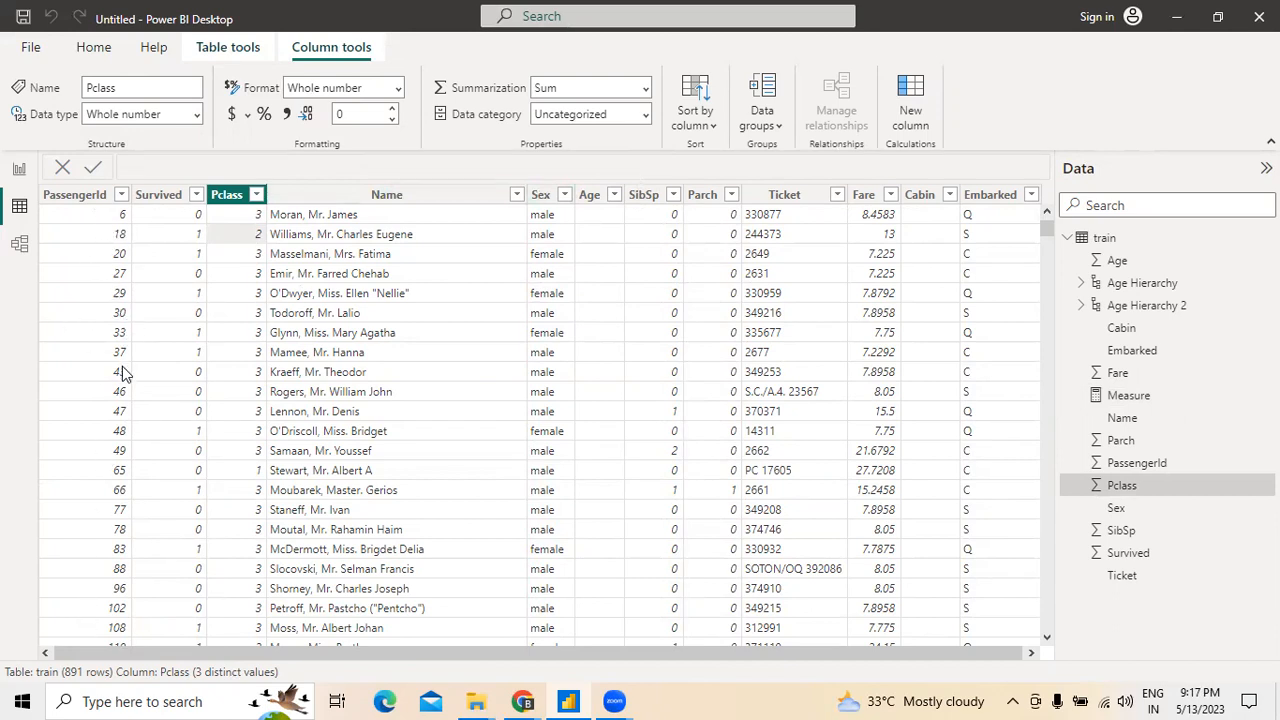
{"action": "left_click", "coordinate": [114, 224]}
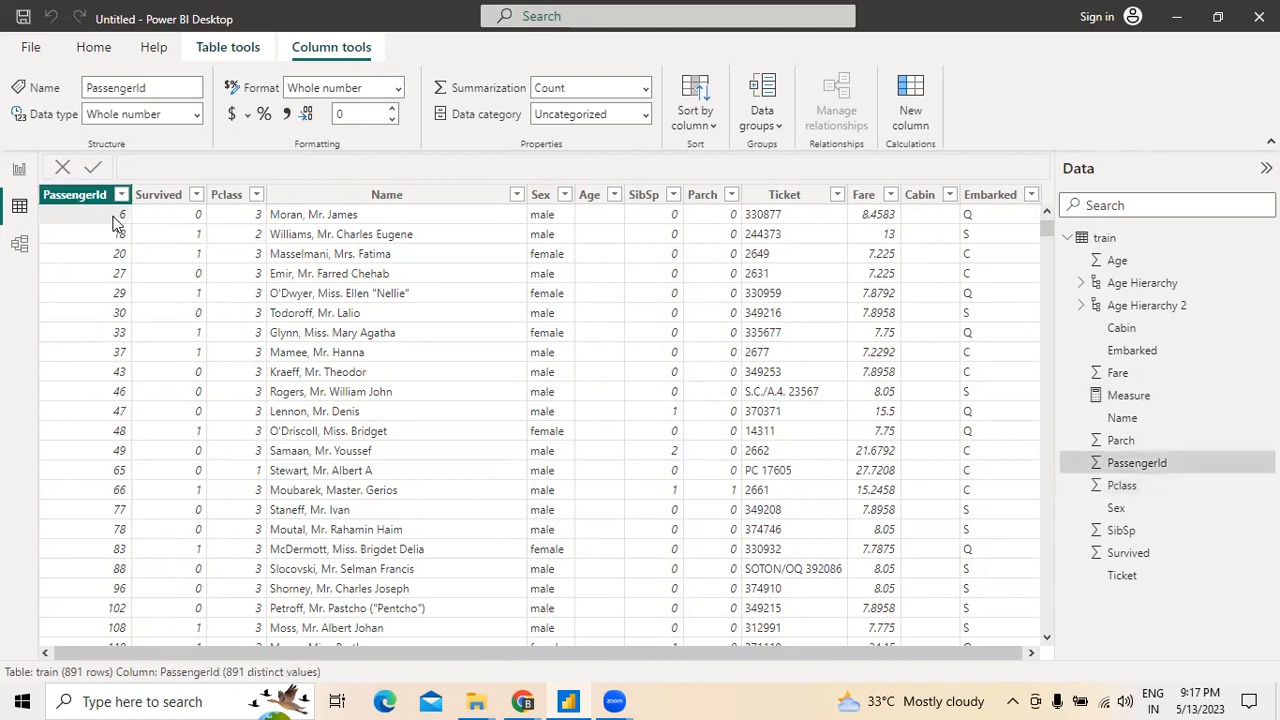
{"action": "key", "text": "Down"}
{"action": "key", "text": "Down"}
{"action": "key", "text": "Down"}
{"action": "key", "text": "Down"}
{"action": "key", "text": "Down"}
{"action": "key", "text": "Down"}
{"action": "key", "text": "Down"}
{"action": "key", "text": "Down"}
{"action": "key", "text": "Down"}
{"action": "key", "text": "Down"}
{"action": "key", "text": "Down"}
{"action": "key", "text": "Down"}
{"action": "key", "text": "Down"}
{"action": "key", "text": "Down"}
{"action": "key", "text": "Down"}
{"action": "key", "text": "Down"}
{"action": "key", "text": "Down"}
{"action": "key", "text": "Down"}
{"action": "key", "text": "Down"}
{"action": "key", "text": "Down"}
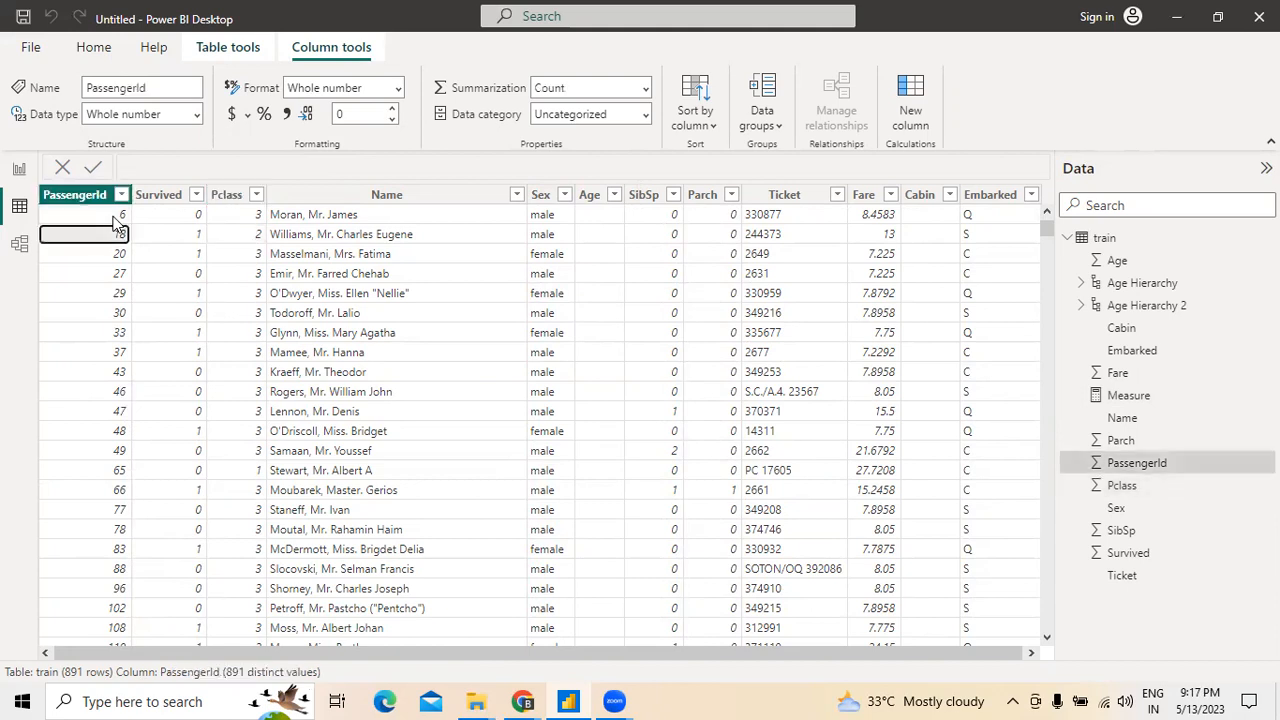
{"action": "key", "text": "Down"}
{"action": "key", "text": "Down"}
{"action": "key", "text": "Down"}
{"action": "key", "text": "Down"}
{"action": "key", "text": "Down"}
{"action": "key", "text": "Down"}
{"action": "key", "text": "Down"}
{"action": "key", "text": "Down"}
{"action": "key", "text": "Down"}
{"action": "key", "text": "Down"}
{"action": "key", "text": "Down"}
{"action": "key", "text": "Down"}
{"action": "key", "text": "Down"}
{"action": "key", "text": "Down"}
{"action": "key", "text": "Down"}
{"action": "key", "text": "Down"}
{"action": "key", "text": "Down"}
{"action": "key", "text": "Down"}
{"action": "key", "text": "Down"}
{"action": "key", "text": "Down"}
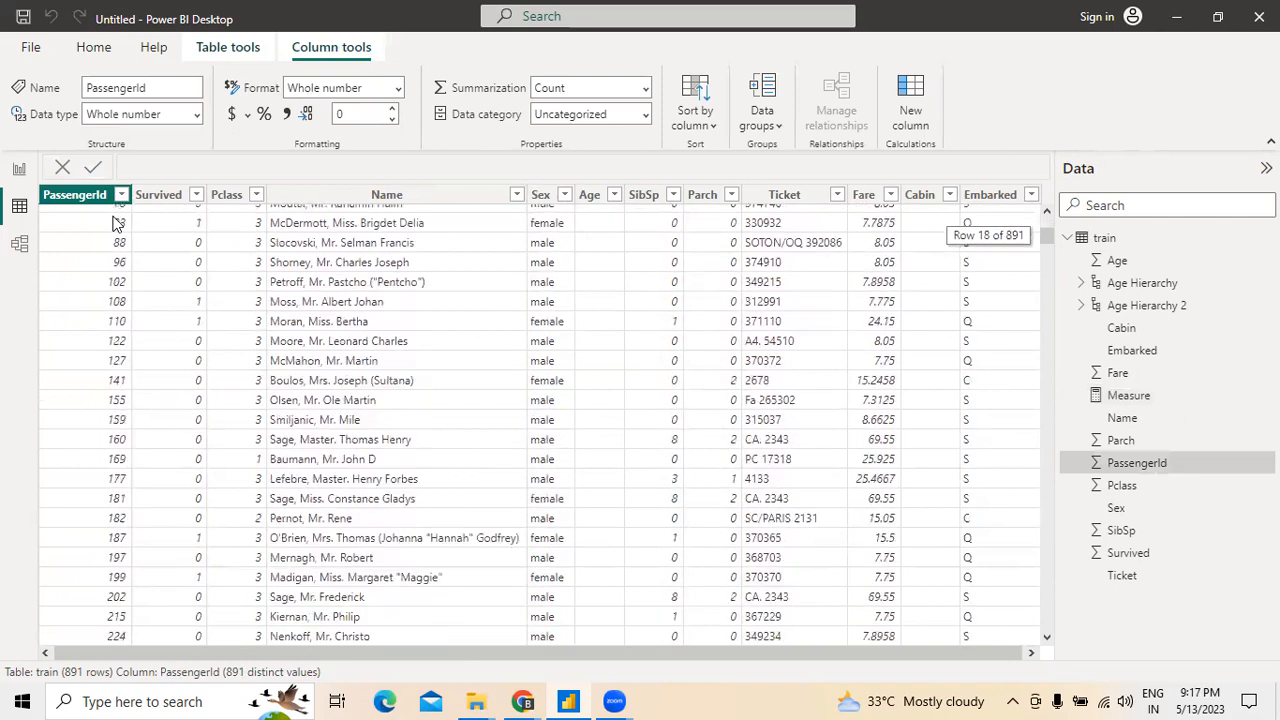
{"action": "key", "text": "Down"}
{"action": "key", "text": "Down"}
{"action": "key", "text": "Down"}
{"action": "key", "text": "Down"}
{"action": "key", "text": "Down"}
{"action": "key", "text": "Down"}
{"action": "key", "text": "Down"}
{"action": "key", "text": "Down"}
{"action": "key", "text": "Down"}
{"action": "key", "text": "Down"}
{"action": "key", "text": "Down"}
{"action": "key", "text": "Down"}
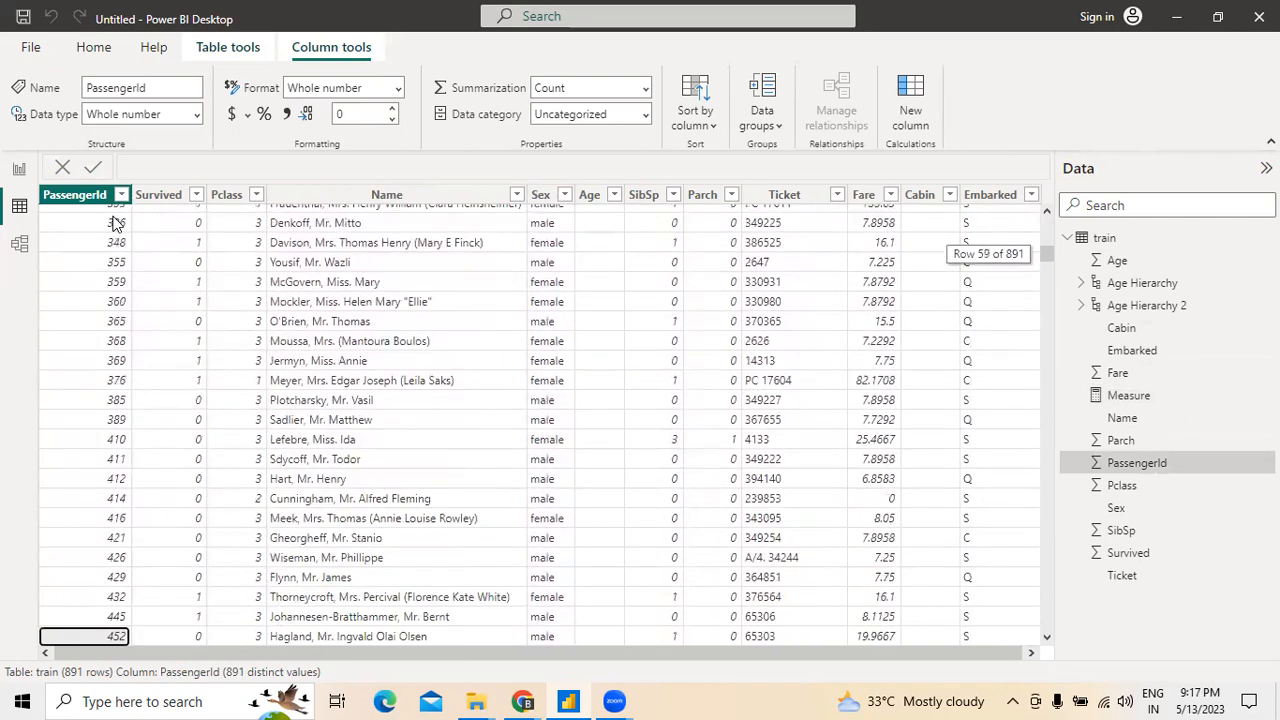
{"action": "left_click_drag", "start_coordinate": [1044, 255], "coordinate": [126, 330]}
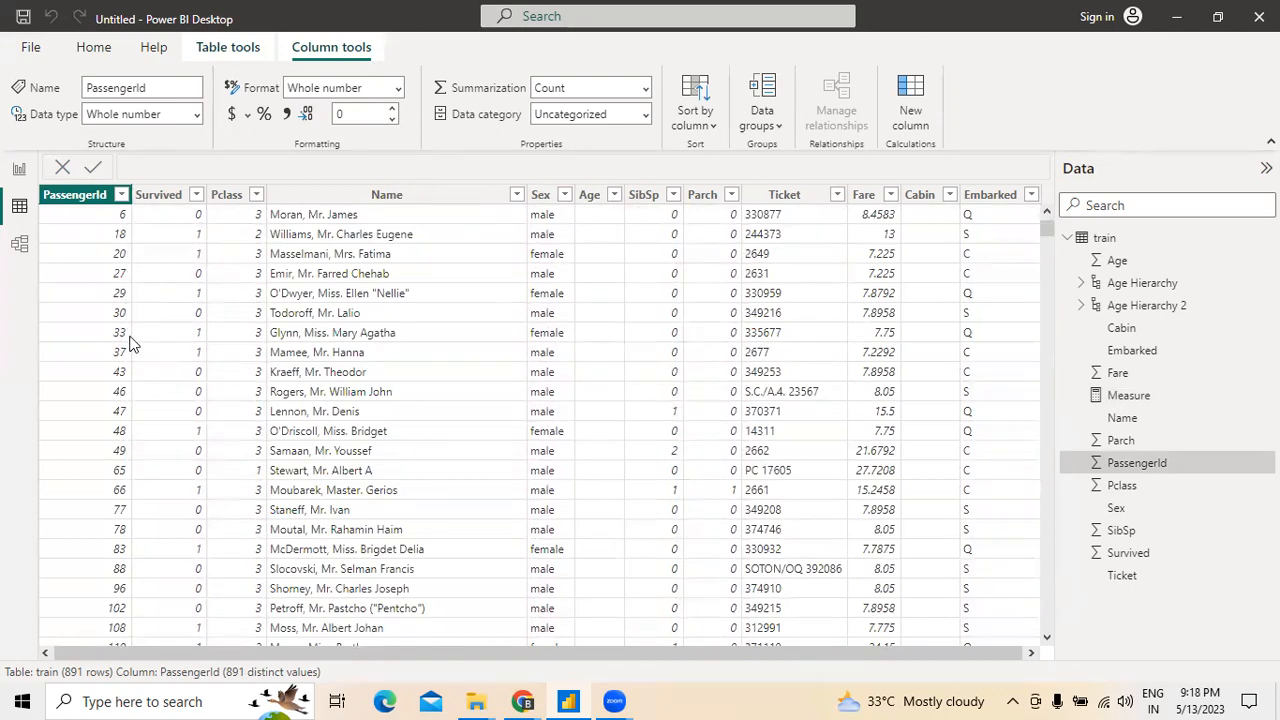
{"action": "left_click", "coordinate": [120, 218]}
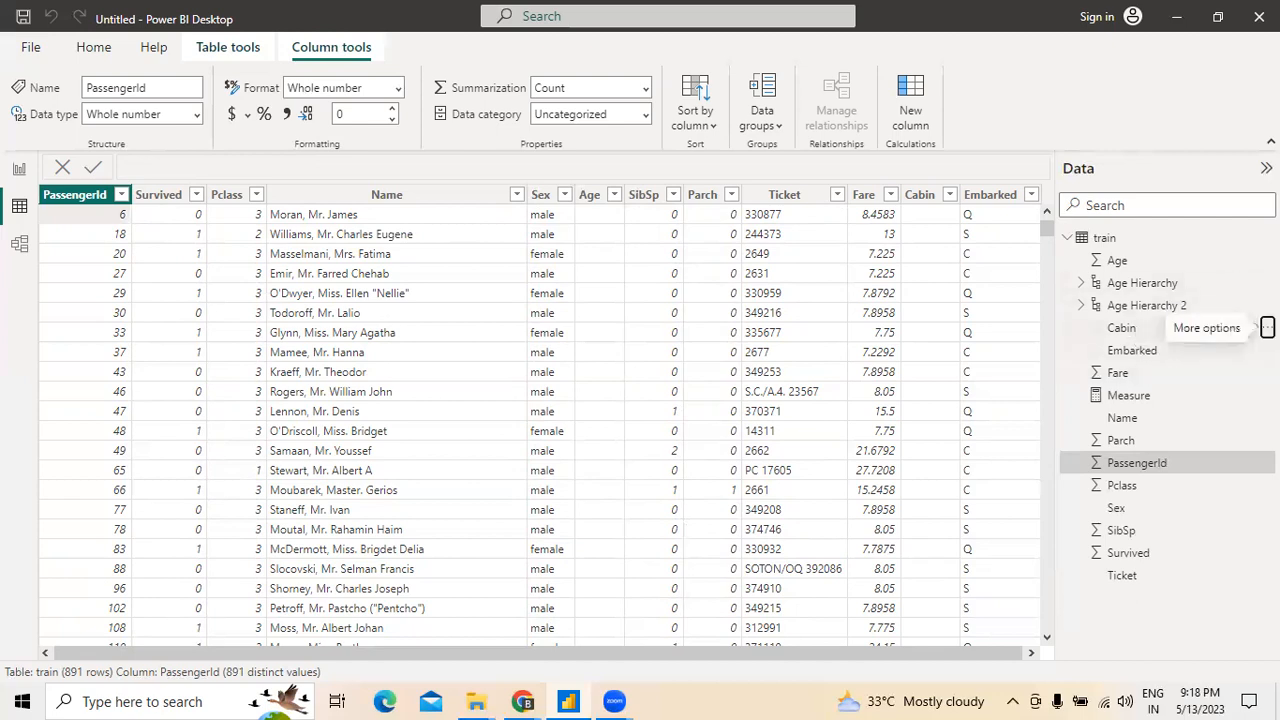
Add a second new measure to the train table, starting from the Cabin field
{"action": "left_click", "coordinate": [1267, 327]}
{"action": "mouse_move", "coordinate": [1196, 367]}
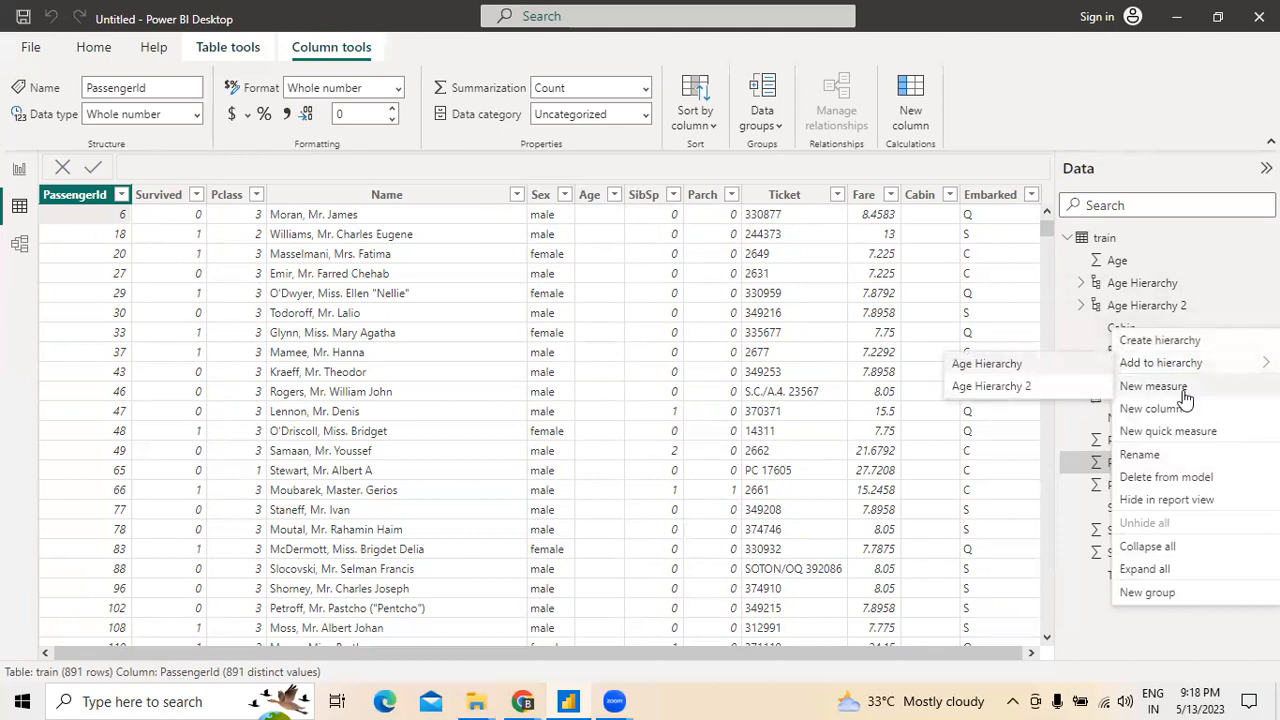
{"action": "left_click", "coordinate": [1180, 390]}
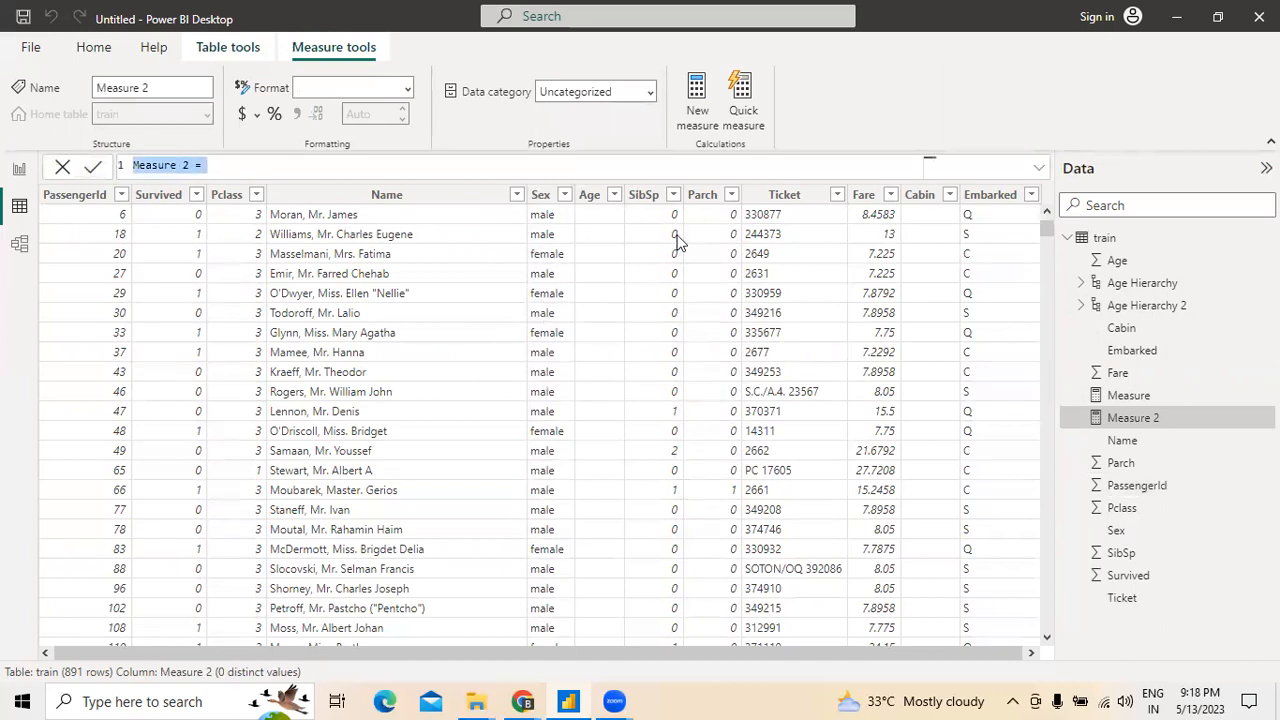
{"action": "left_click", "coordinate": [219, 165]}
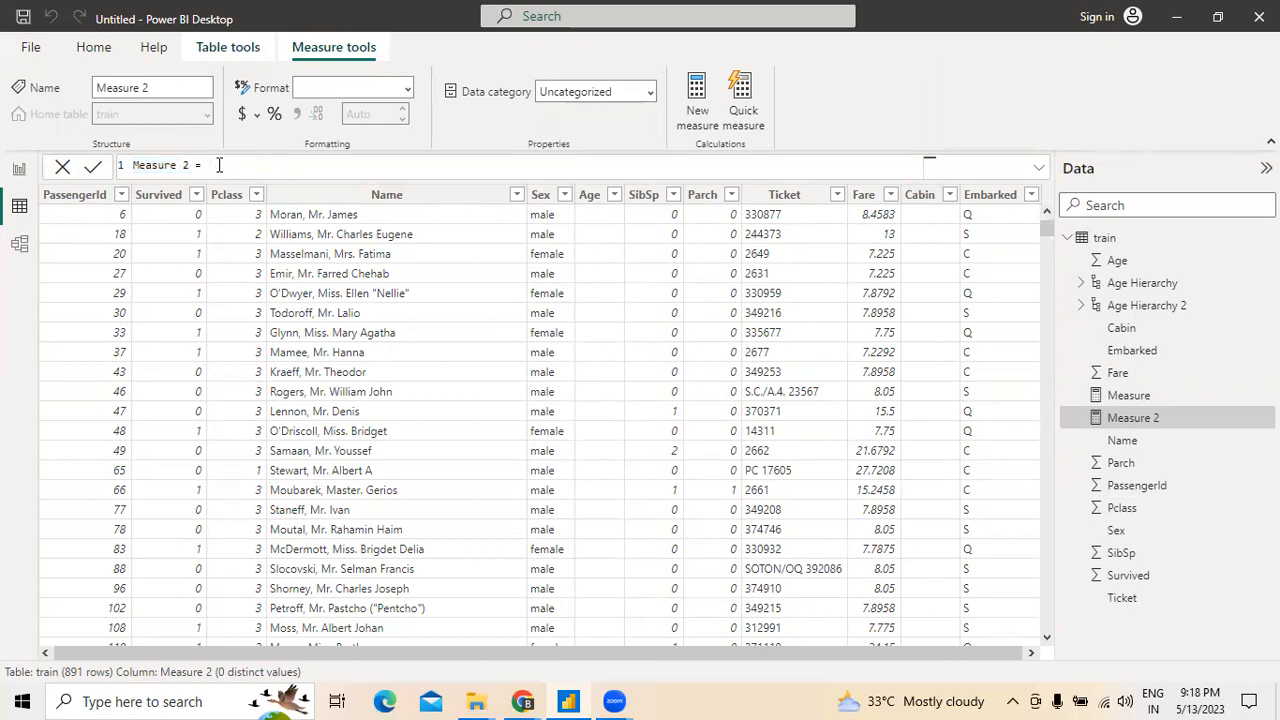
Try to write the second measure's formula with CALCULATE on the Cabin field
{"action": "type", "text": "ca"}
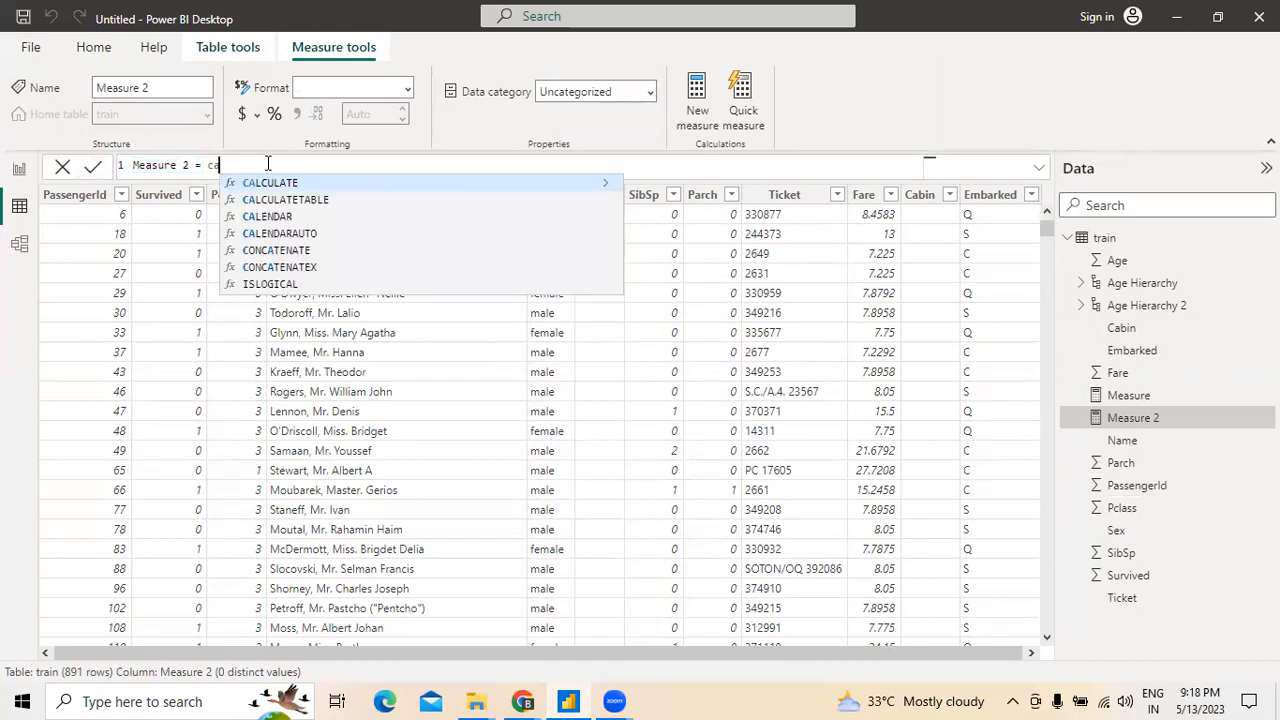
{"action": "type", "text": "bi"}
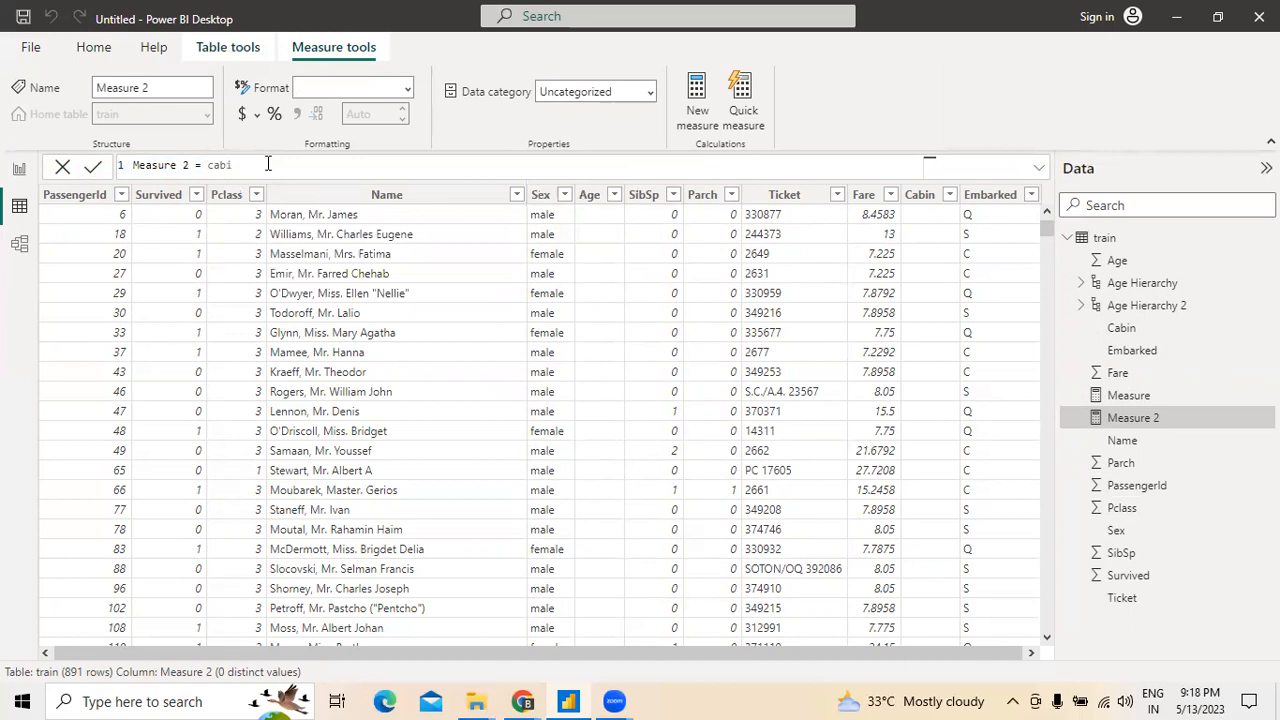
{"action": "key", "text": "BackSpace"}
{"action": "key", "text": "BackSpace"}
{"action": "key", "text": "BackSpace"}
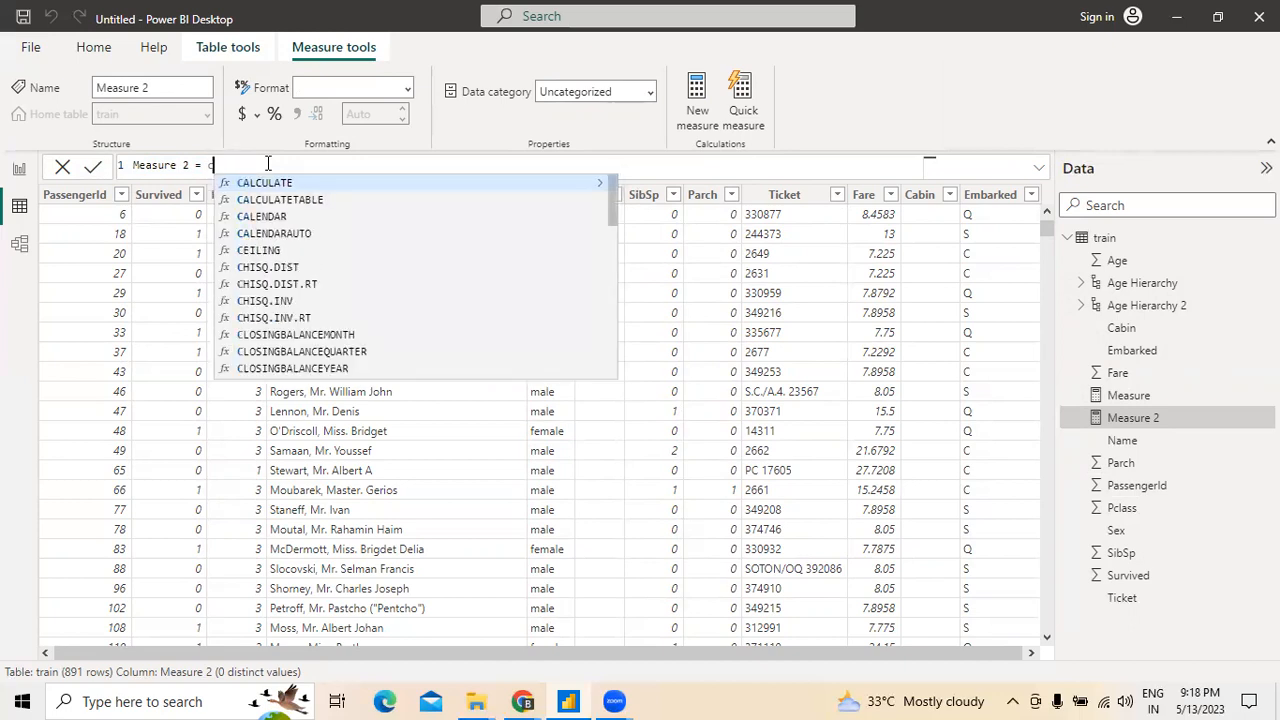
{"action": "left_click", "coordinate": [280, 183]}
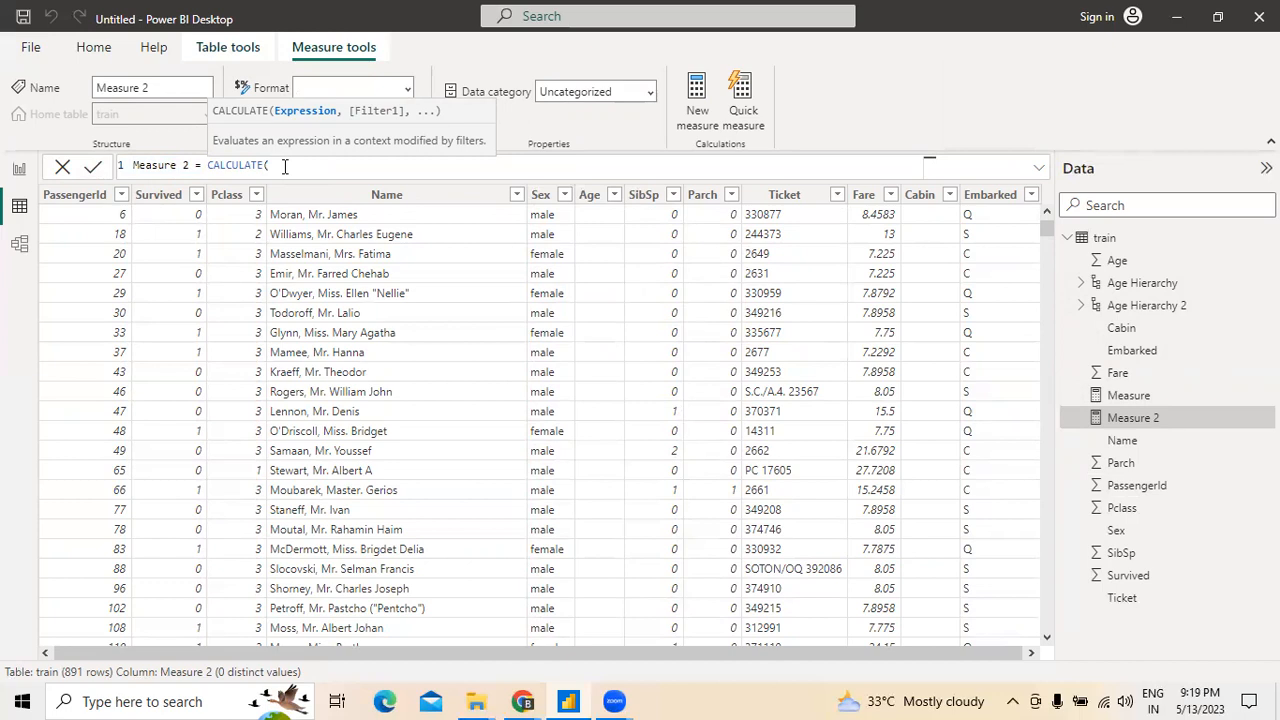
{"action": "type", "text": "ca"}
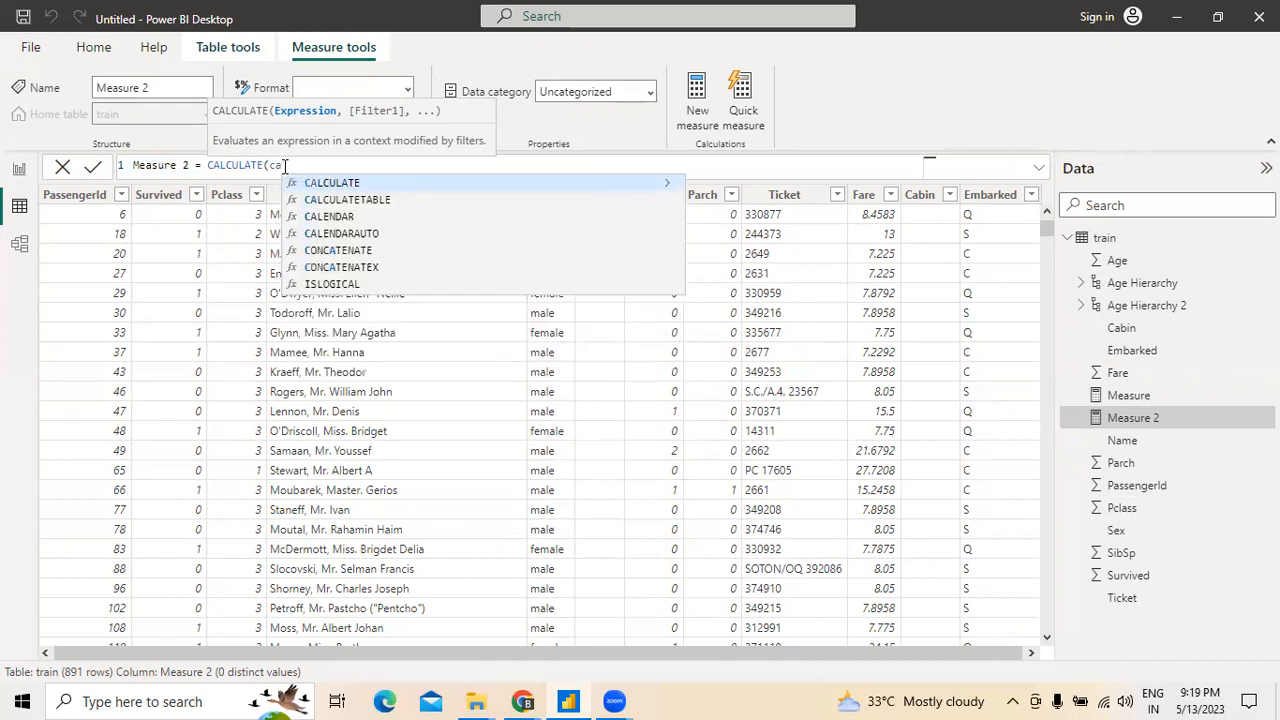
{"action": "type", "text": "bi"}
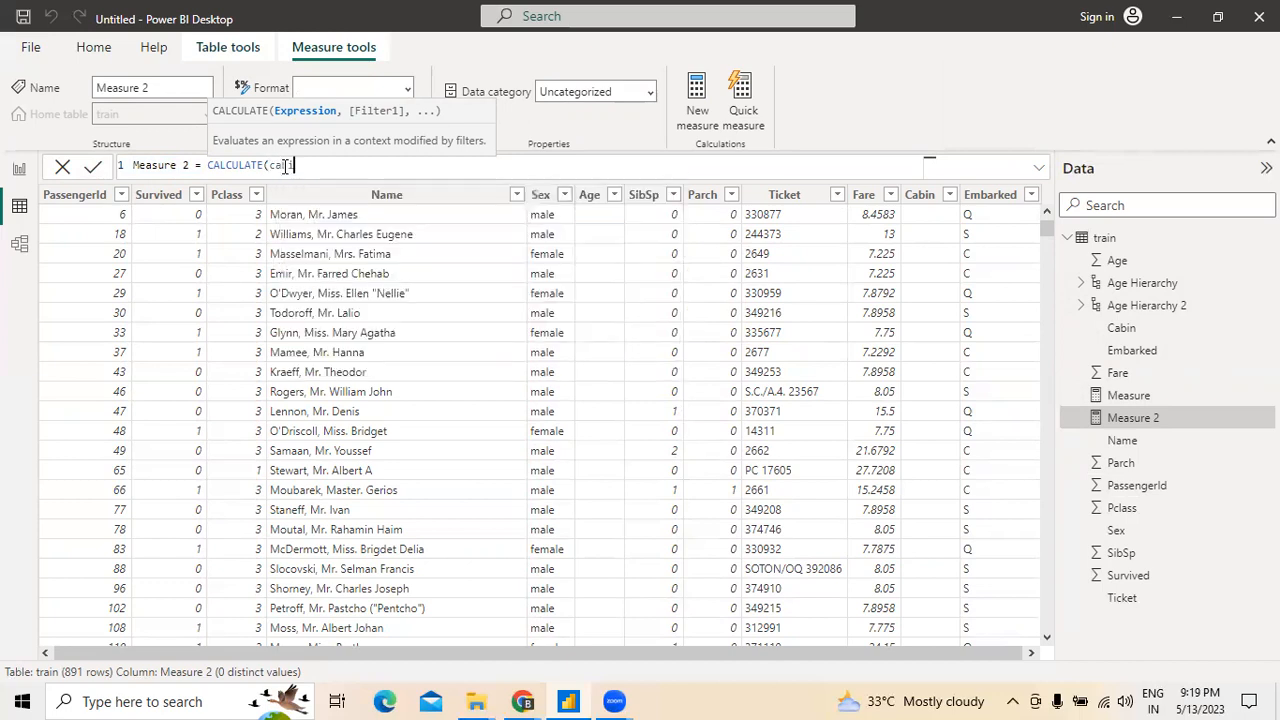
{"action": "key", "text": "BackSpace"}
{"action": "key", "text": "BackSpace"}
{"action": "key", "text": "BackSpace"}
{"action": "key", "text": "BackSpace"}
{"action": "key", "text": "BackSpace"}
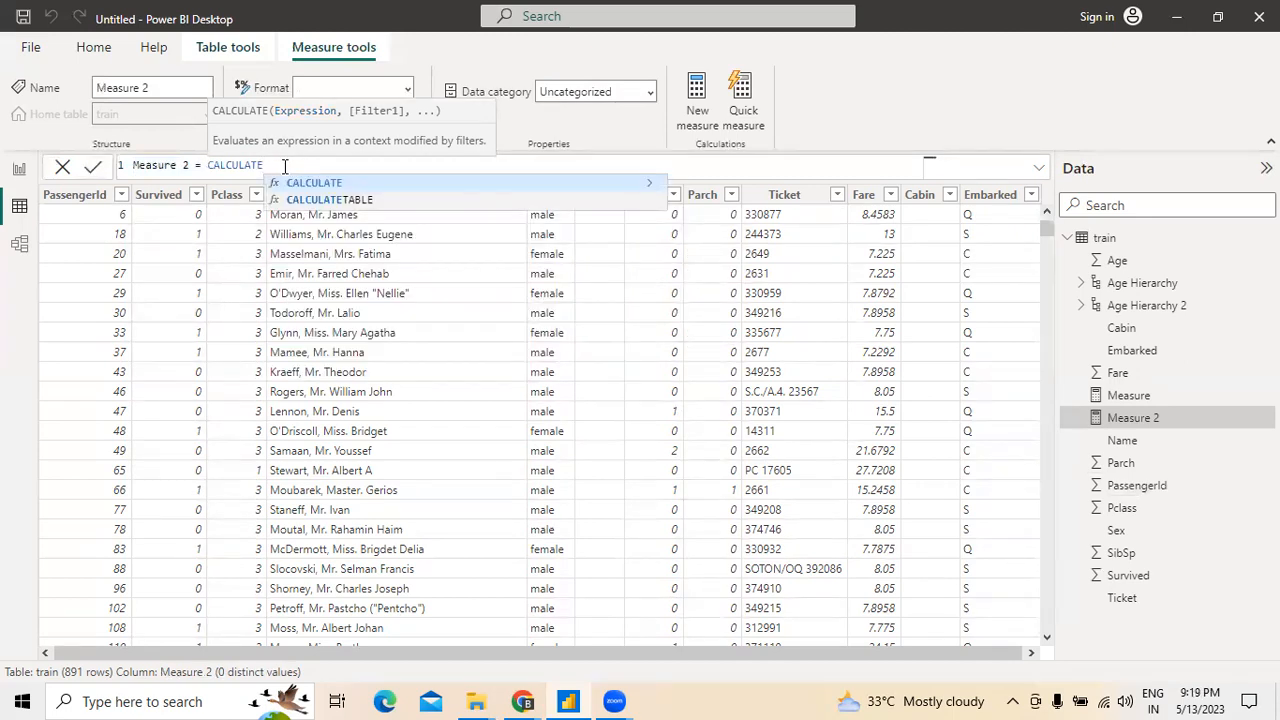
Enter CALCULATETABLE(DATATABLE()) as the second measure's formula and commit it
{"action": "left_click", "coordinate": [312, 199]}
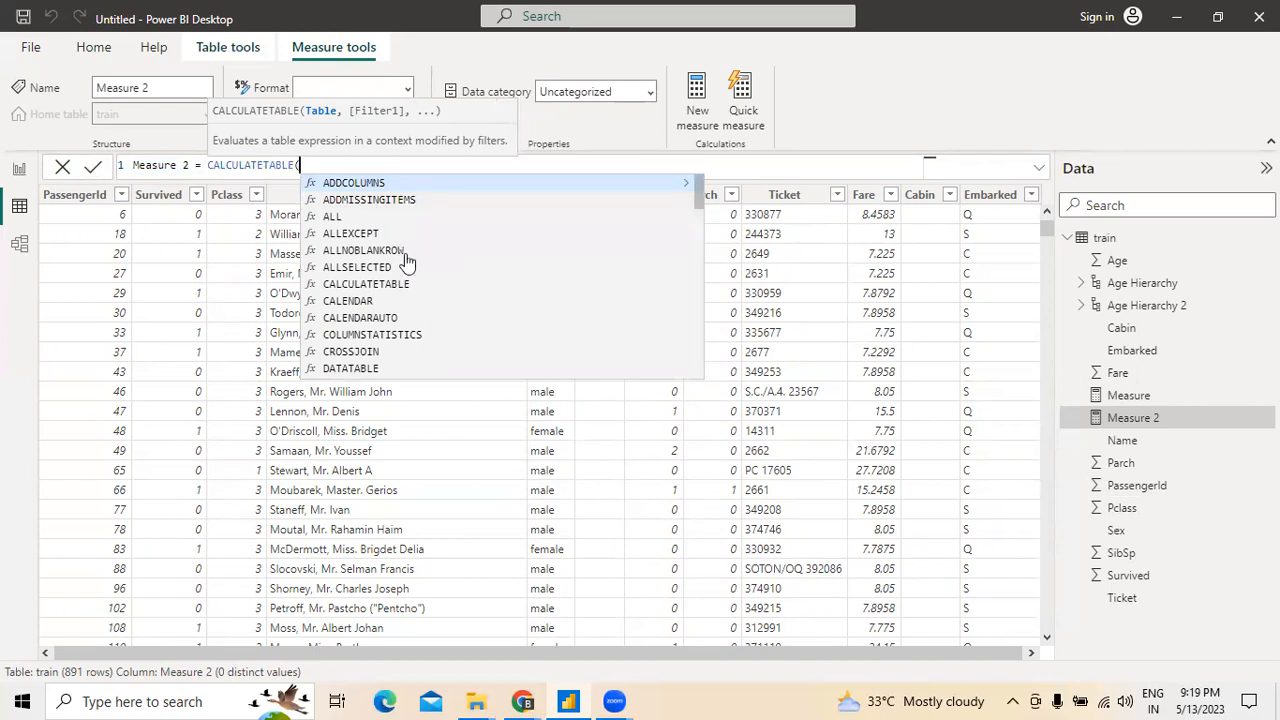
{"action": "left_click", "coordinate": [363, 370]}
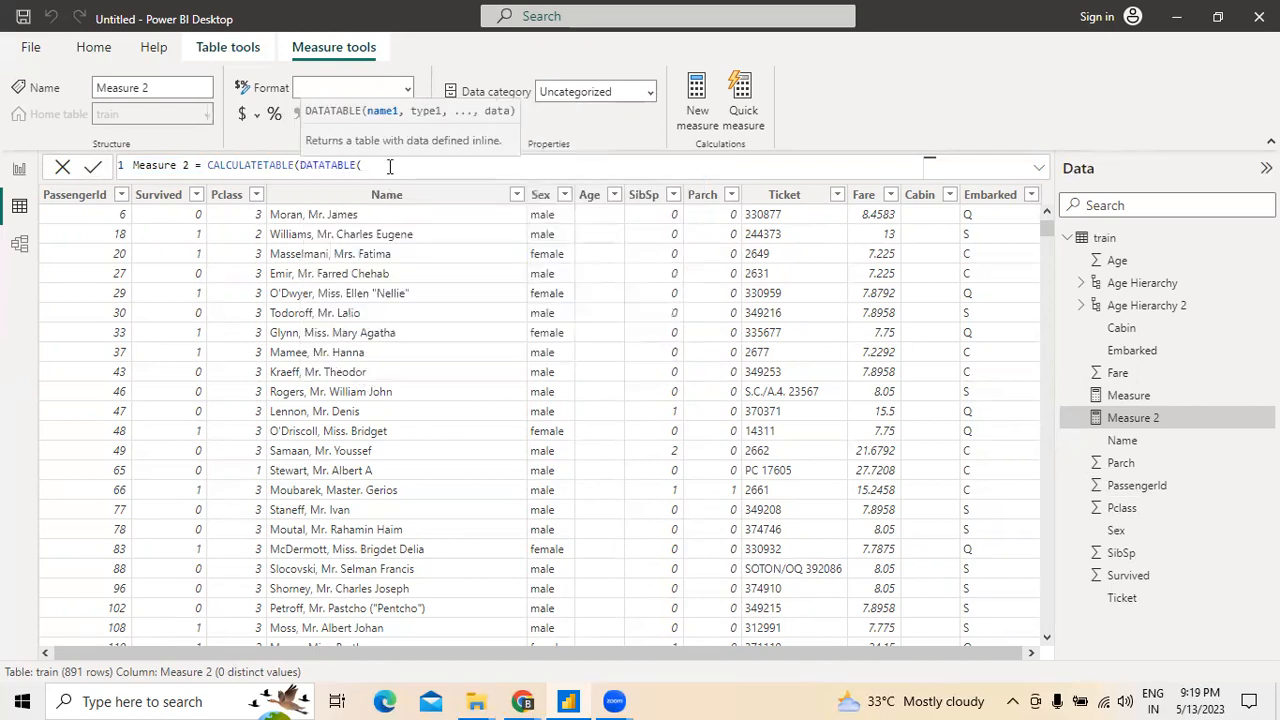
{"action": "type", "text": "\""}
{"action": "key", "text": "BackSpace"}
{"action": "type", "text": "name1"}
{"action": "key", "text": "BackSpace"}
{"action": "key", "text": "BackSpace"}
{"action": "key", "text": "BackSpace"}
{"action": "key", "text": "BackSpace"}
{"action": "key", "text": "BackSpace"}
{"action": "type", "text": "s"}
{"action": "key", "text": "BackSpace"}
{"action": "type", "text": "r"}
{"action": "key", "text": "BackSpace"}
{"action": "key", "text": "BackSpace"}
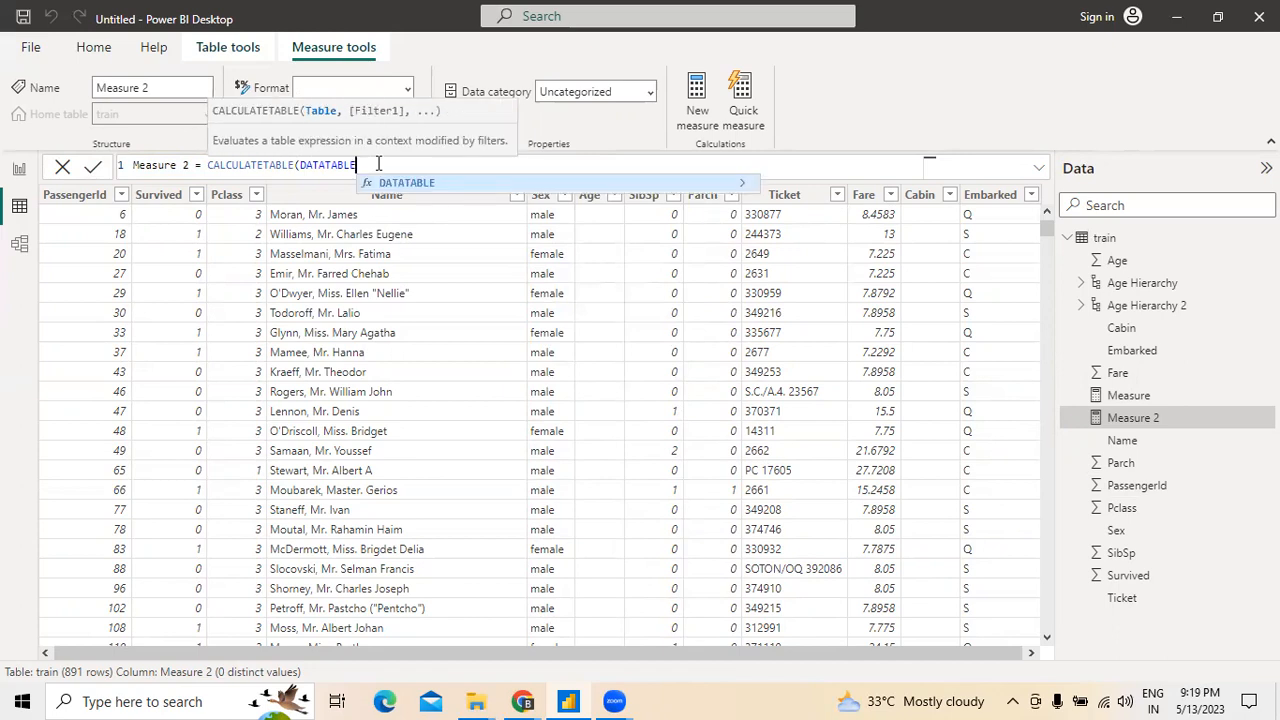
{"action": "type", "text": "("}
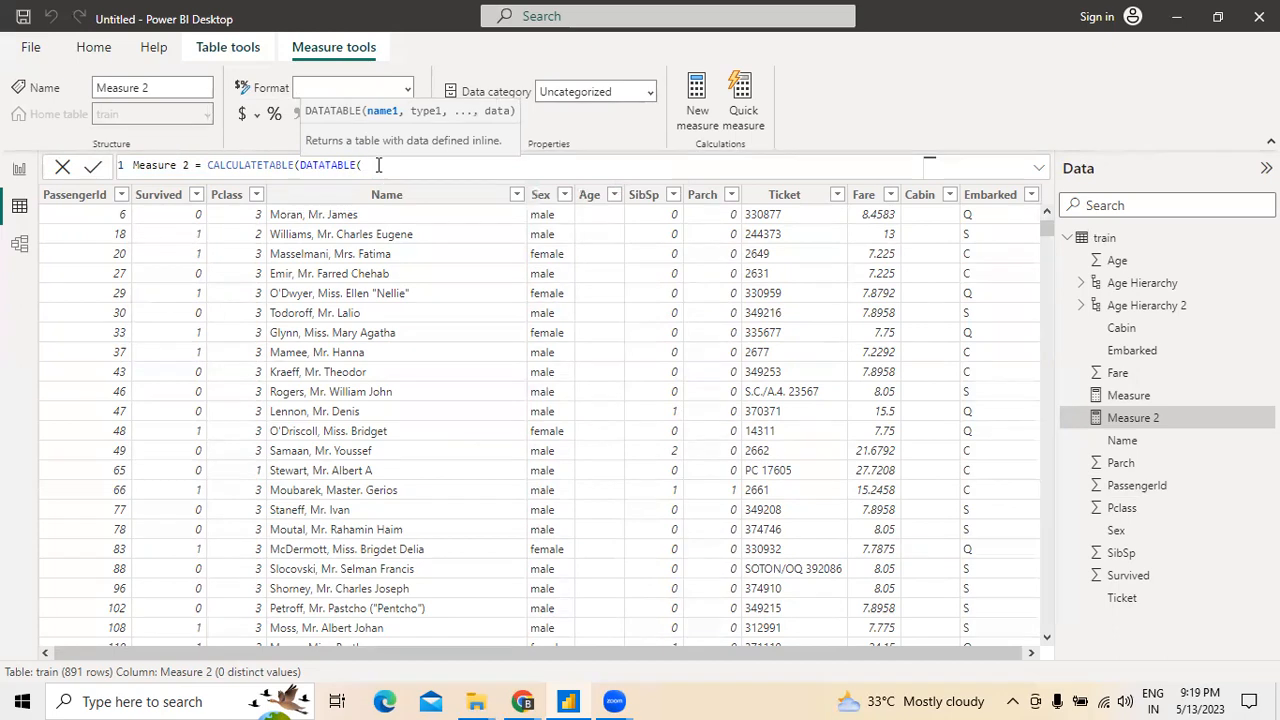
{"action": "key", "text": "Return"}
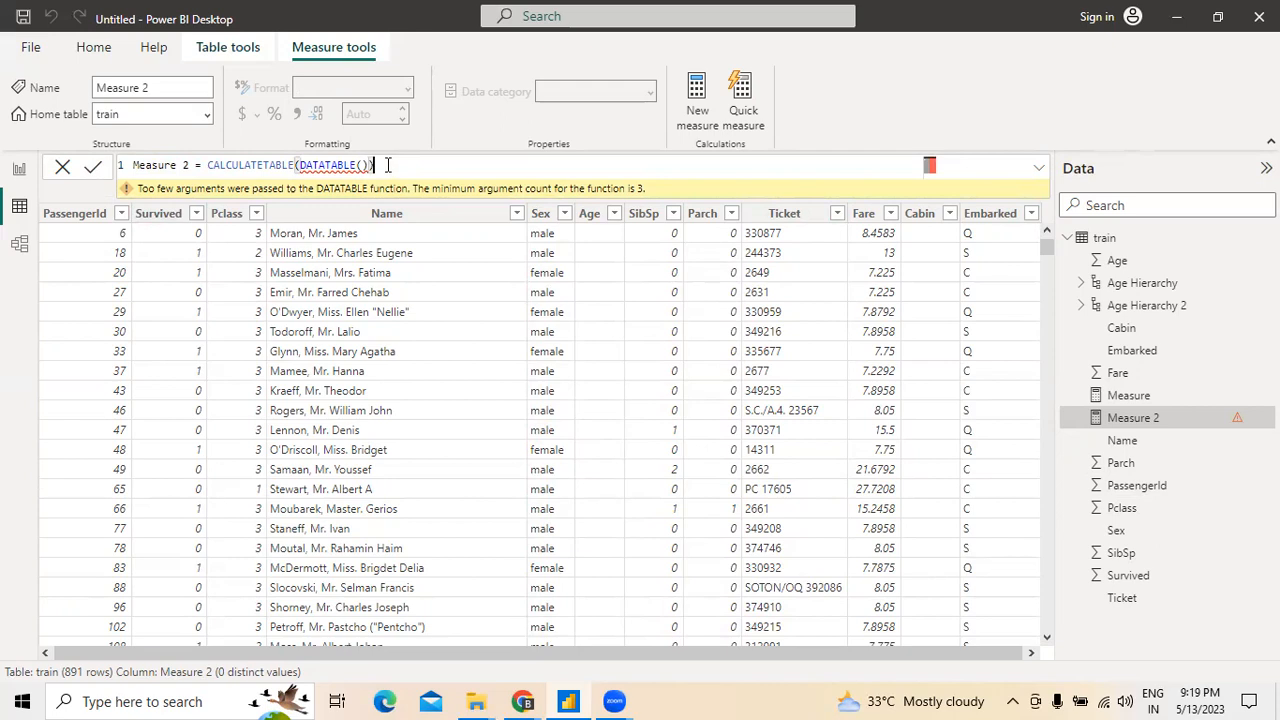
Try to extend the second measure's formula by giving DATATABLE the argument 1
{"action": "key", "text": "BackSpace"}
{"action": "key", "text": "BackSpace"}
{"action": "key", "text": "BackSpace"}
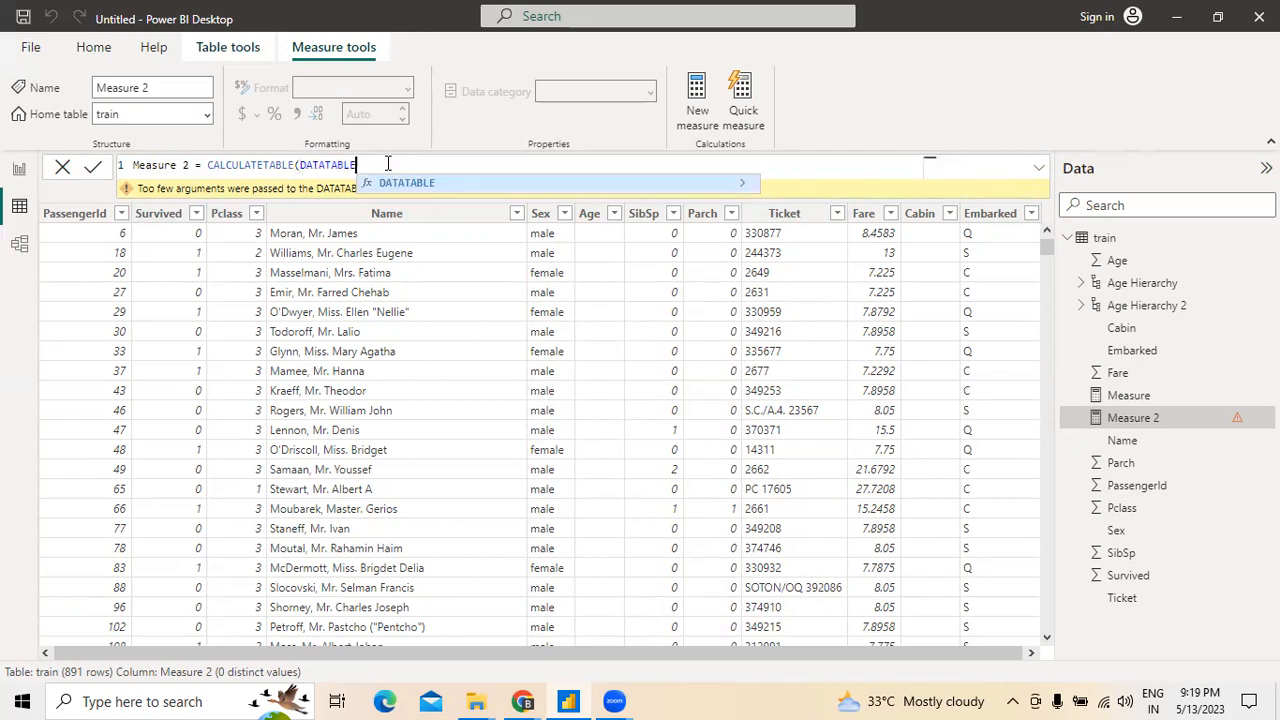
{"action": "type", "text": "("}
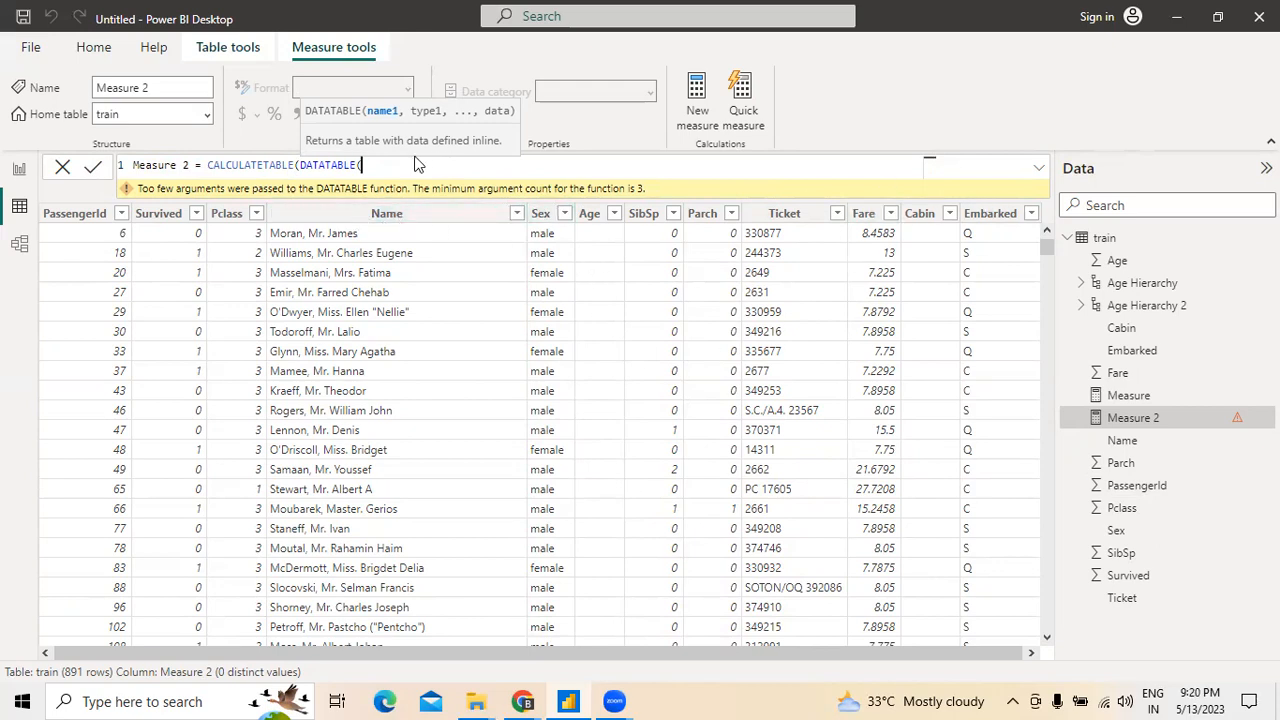
{"action": "type", "text": "1"}
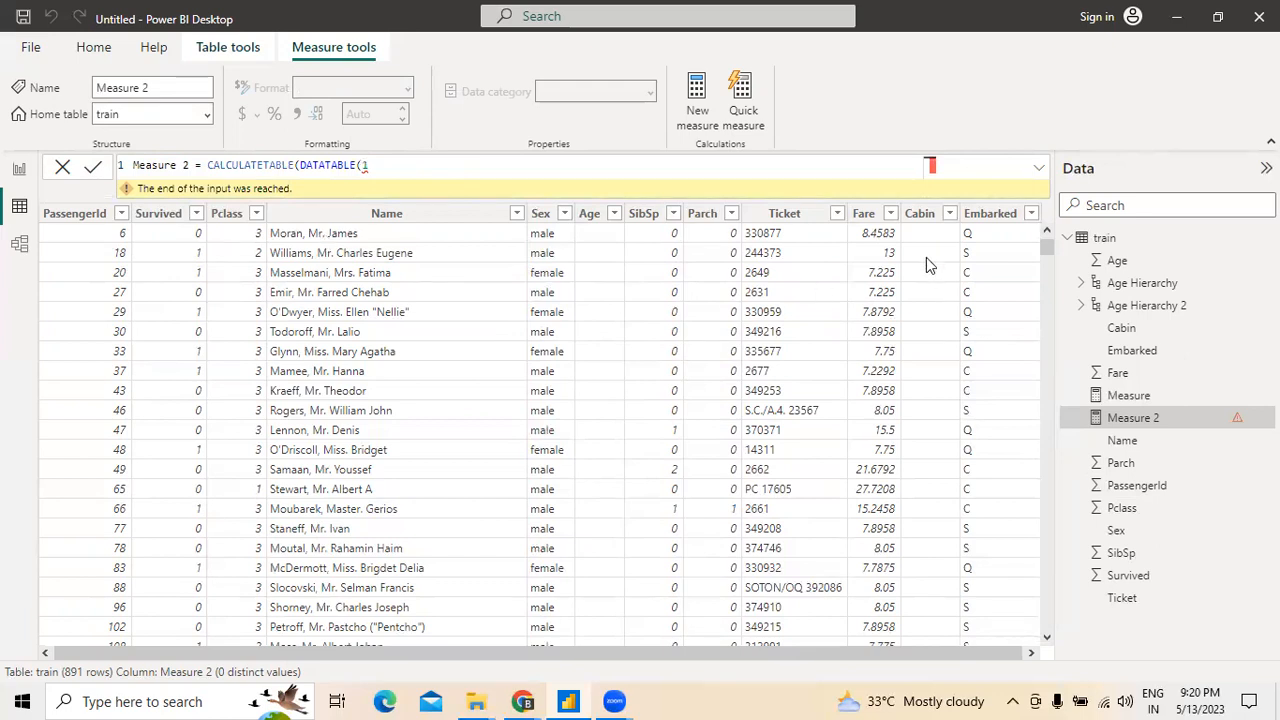
Select the Cabin column and look through its values down the rows of the train table
{"action": "left_click_drag", "start_coordinate": [785, 652], "coordinate": [800, 652]}
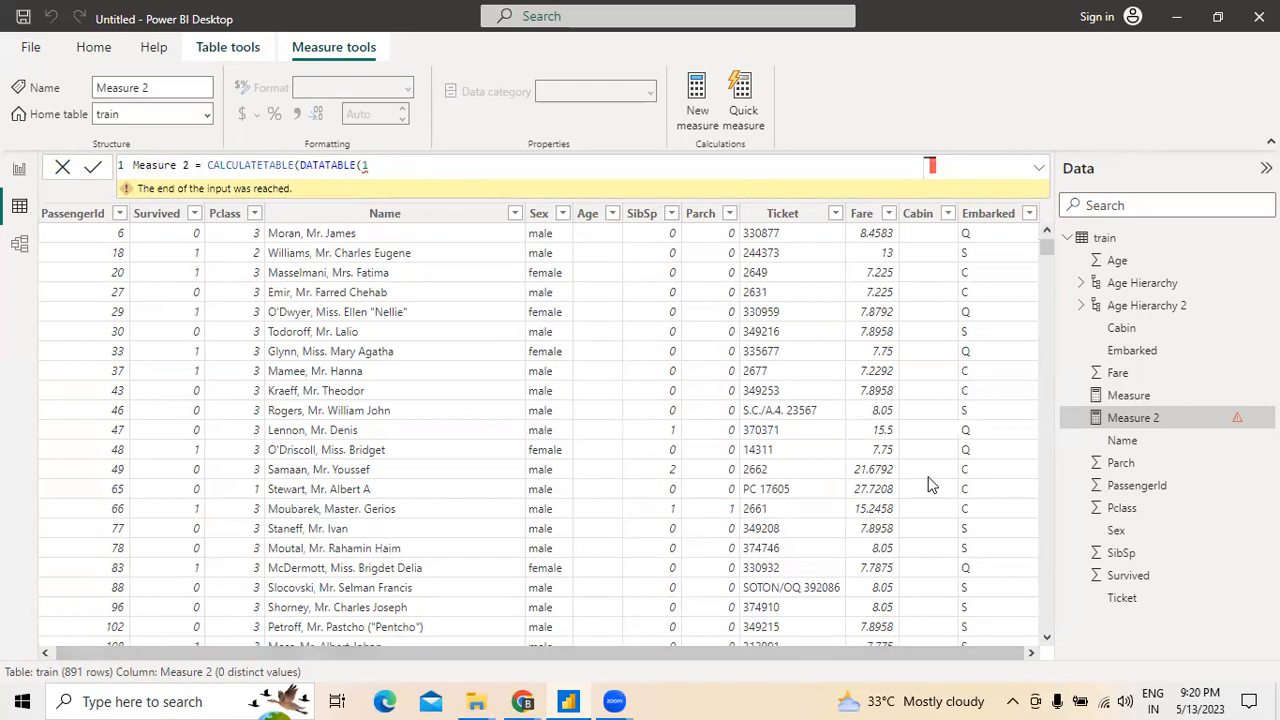
{"action": "left_click", "coordinate": [926, 240]}
{"action": "left_click_drag", "start_coordinate": [1044, 244], "coordinate": [1057, 541]}
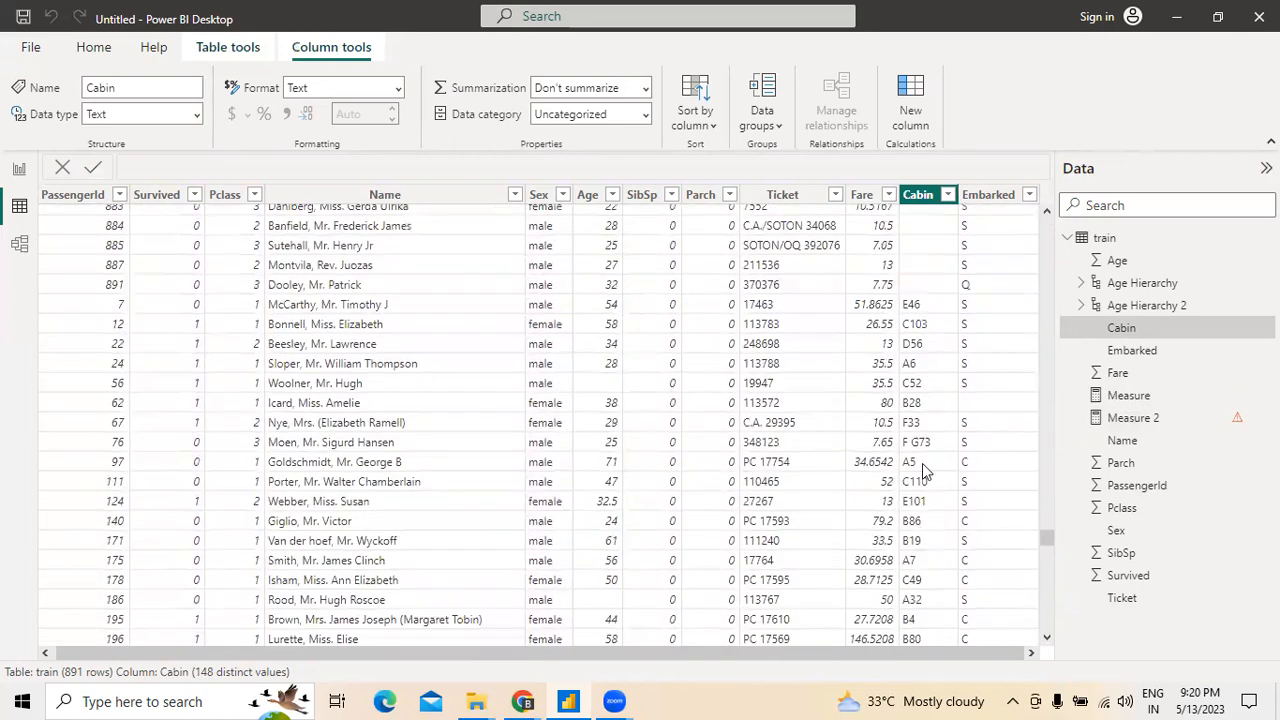
{"action": "left_click_drag", "start_coordinate": [1048, 541], "coordinate": [1052, 203]}
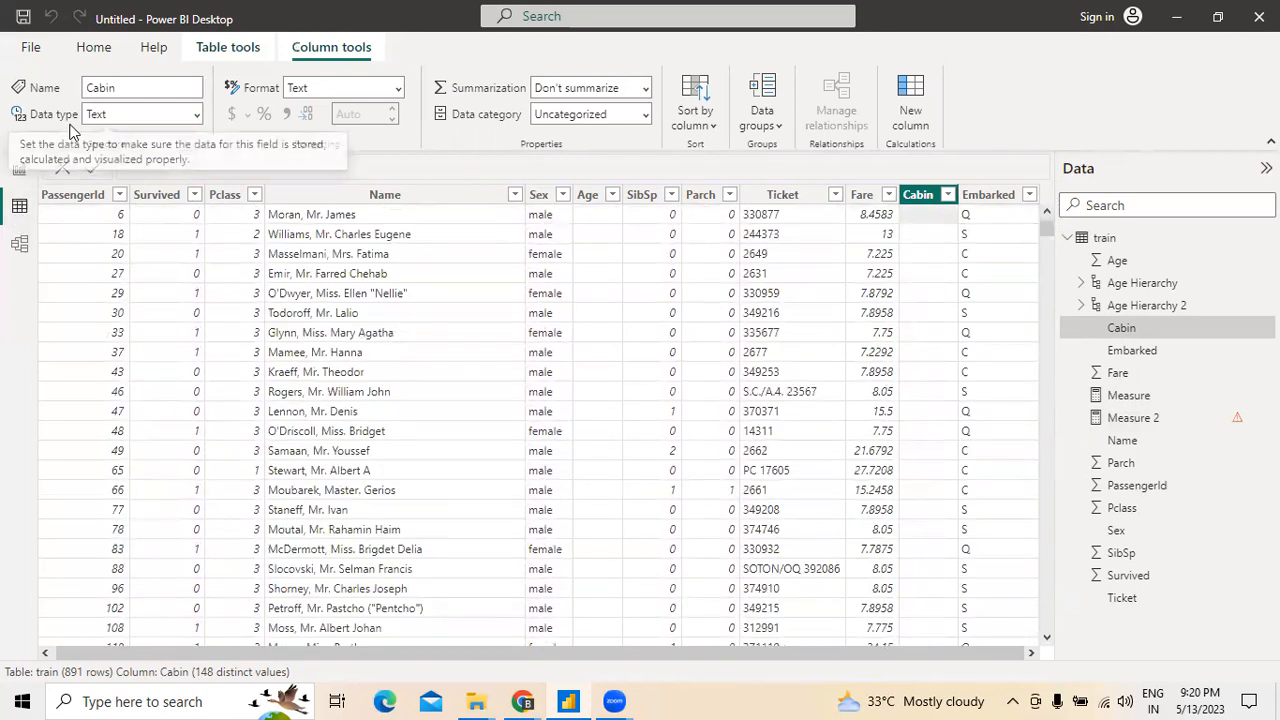
Try to convert the Cabin column's data type to Whole number, accepting the data type change
{"action": "left_click", "coordinate": [195, 118]}
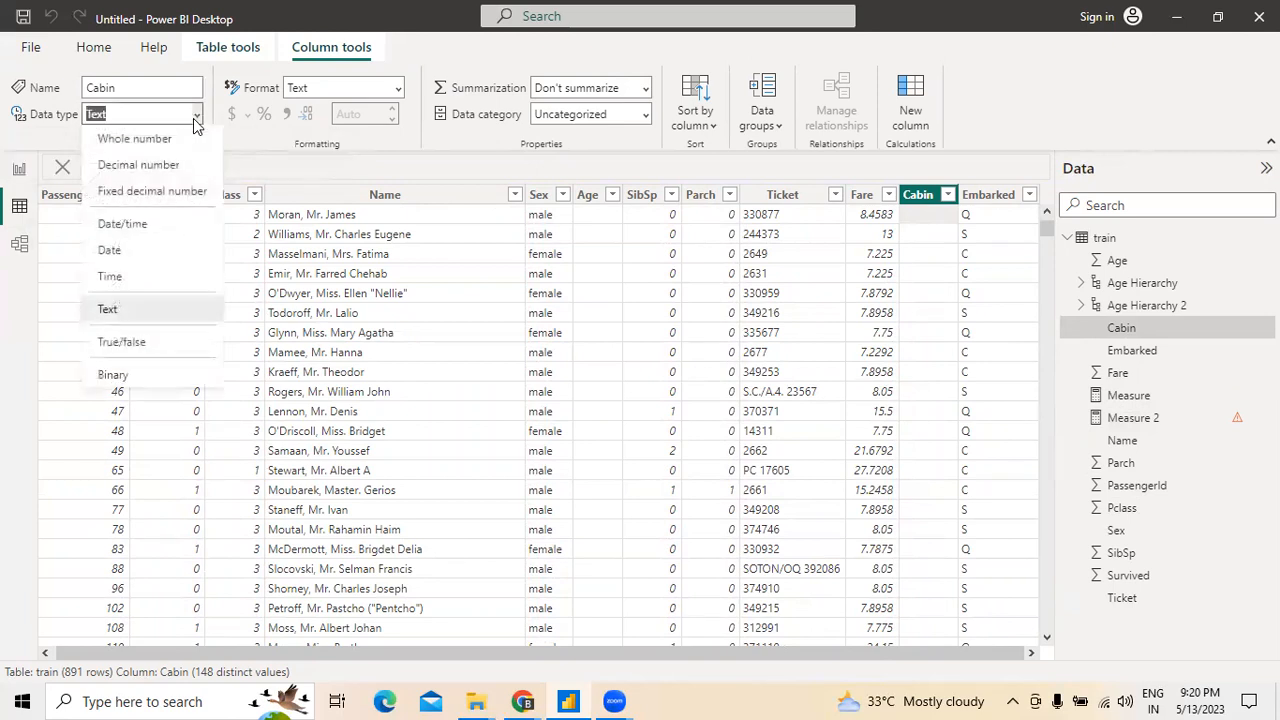
{"action": "left_click", "coordinate": [155, 139]}
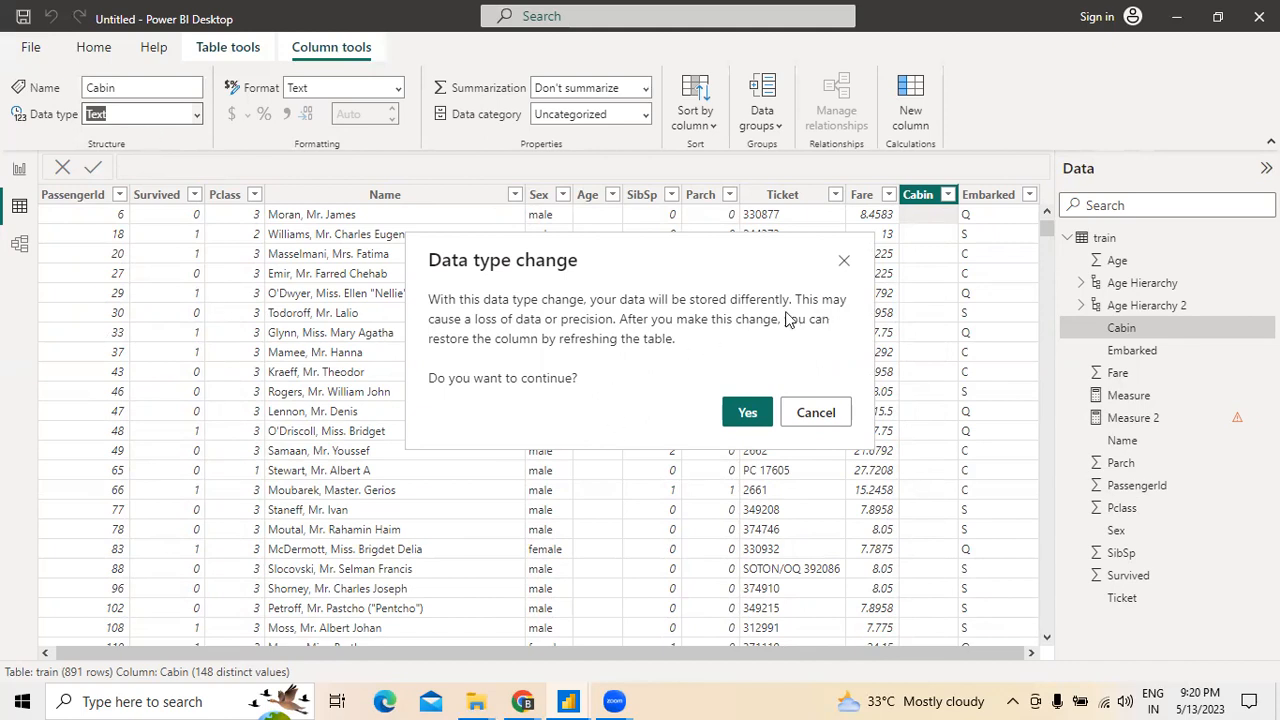
{"action": "left_click", "coordinate": [748, 413]}
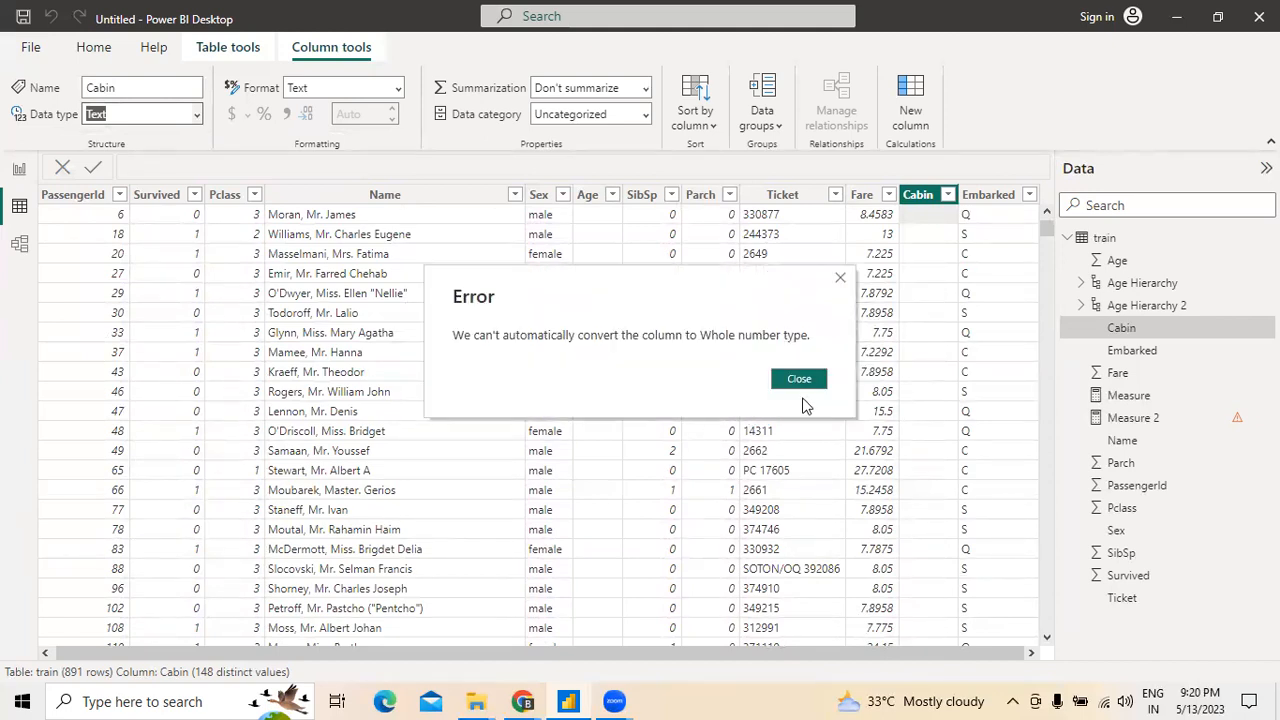
{"action": "left_click", "coordinate": [799, 379]}
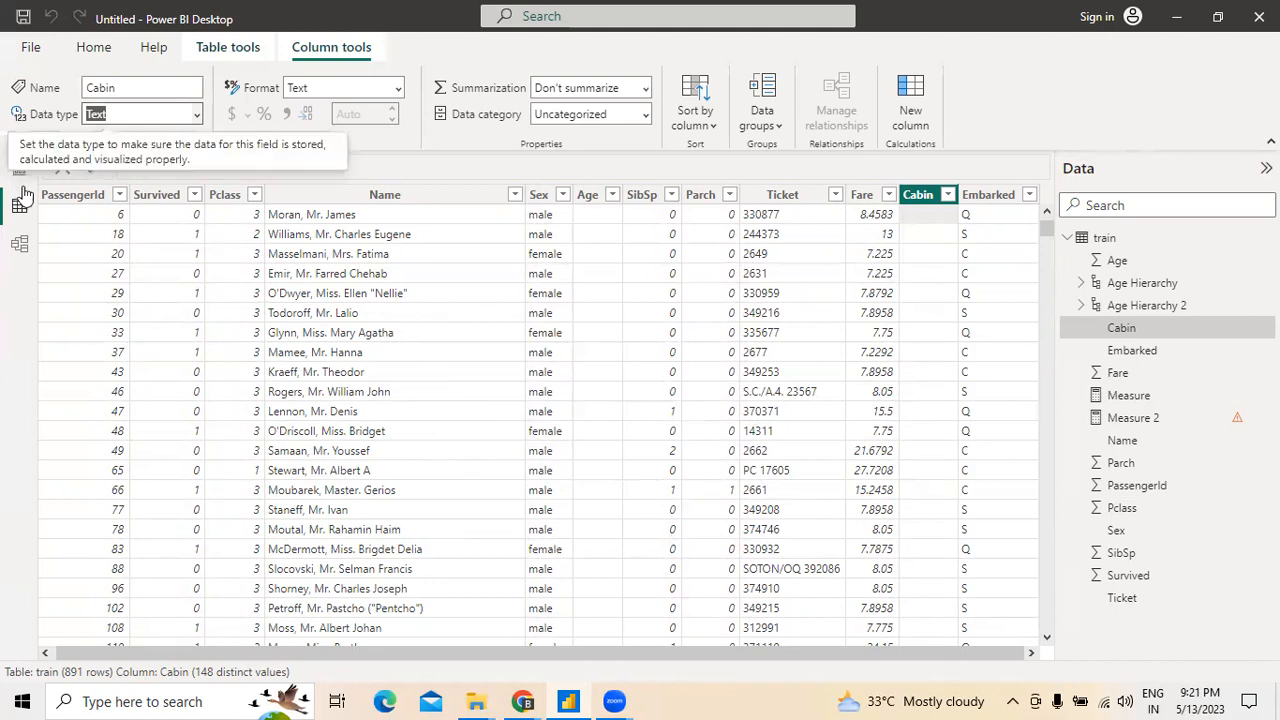
{"action": "left_click", "coordinate": [197, 114]}
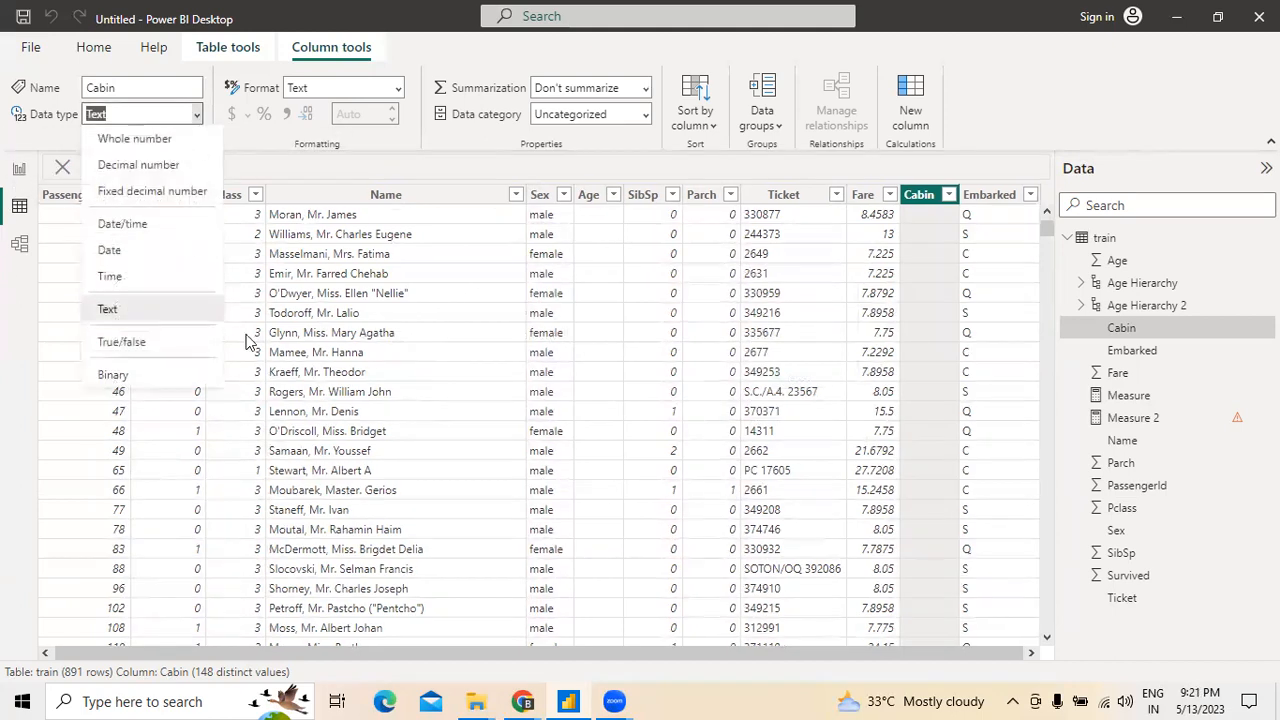
{"action": "left_click", "coordinate": [495, 273]}
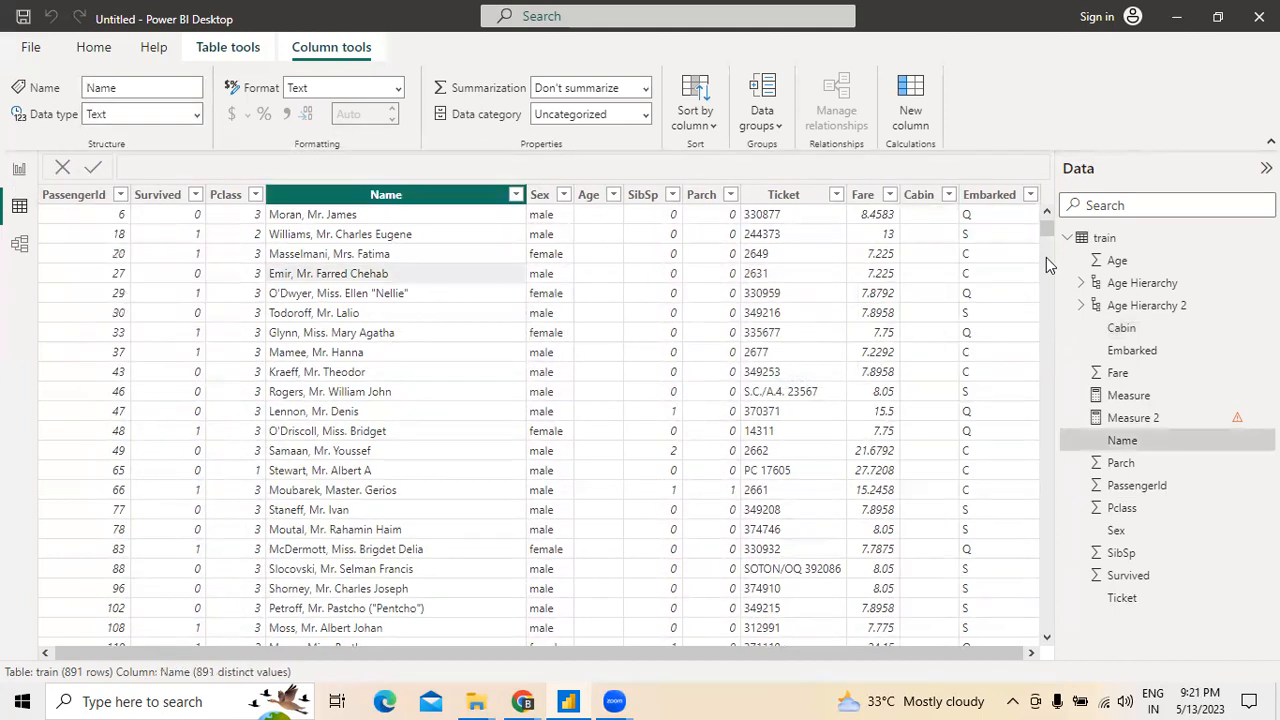
Change the Age column's data type to Whole number and accept the data type change
{"action": "left_click", "coordinate": [600, 213]}
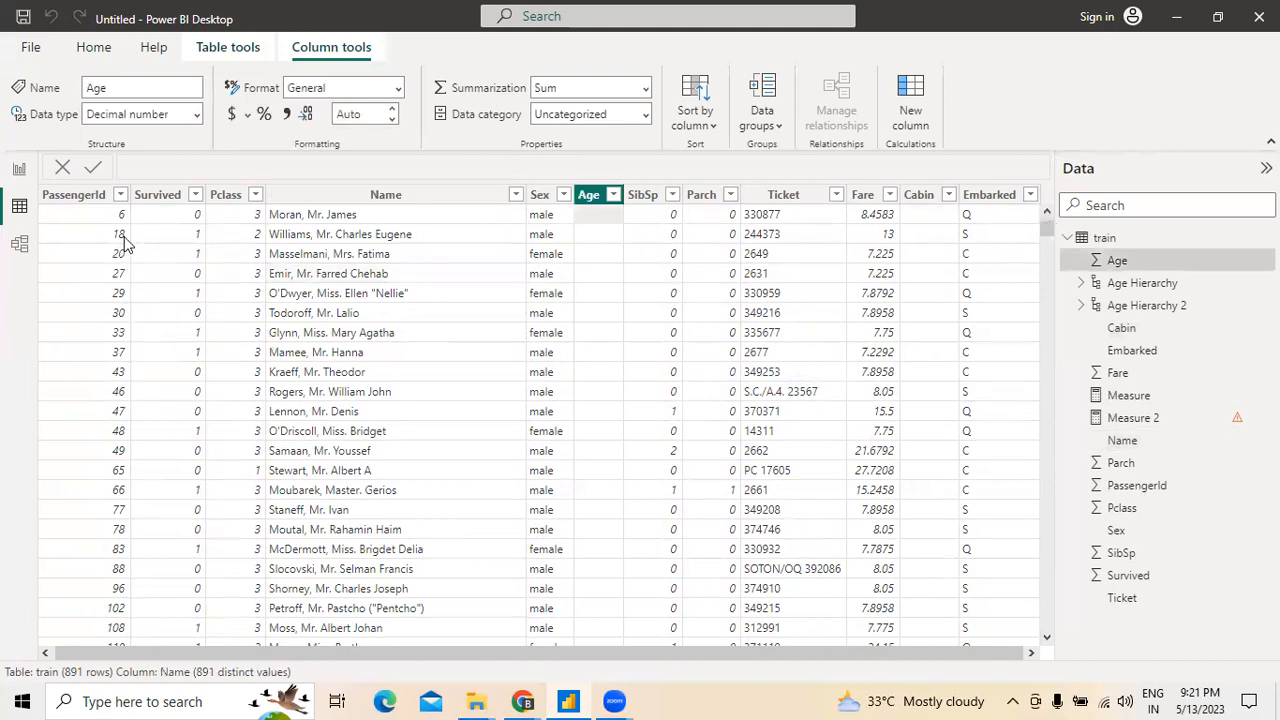
{"action": "left_click", "coordinate": [198, 119]}
{"action": "left_click", "coordinate": [175, 135]}
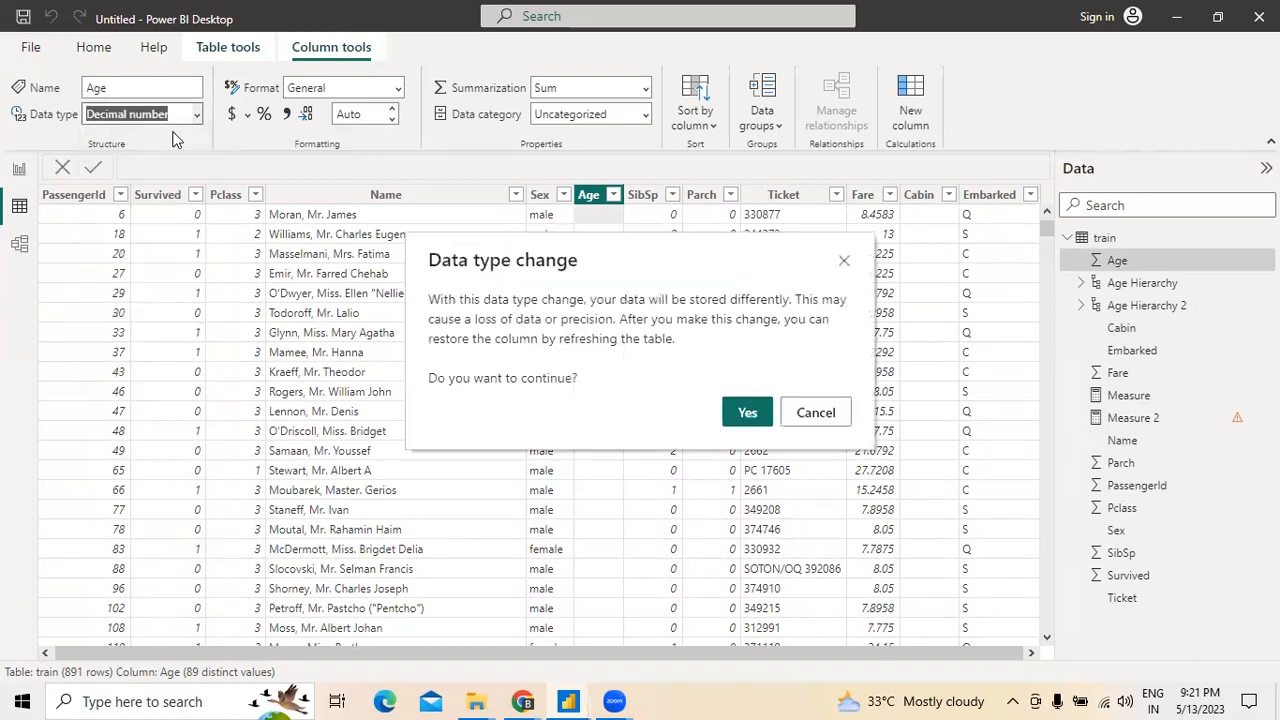
{"action": "left_click", "coordinate": [747, 412]}
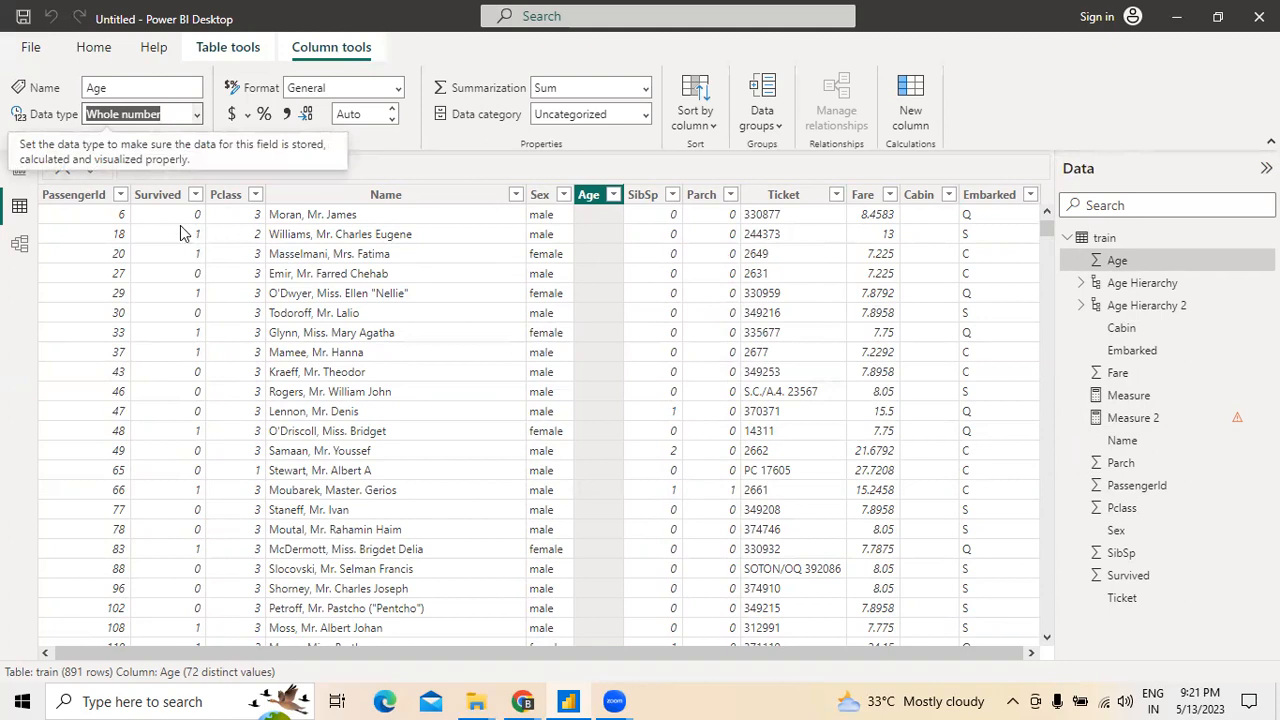
Add the Ticket field to the existing Age Hierarchy
{"action": "left_click", "coordinate": [160, 198]}
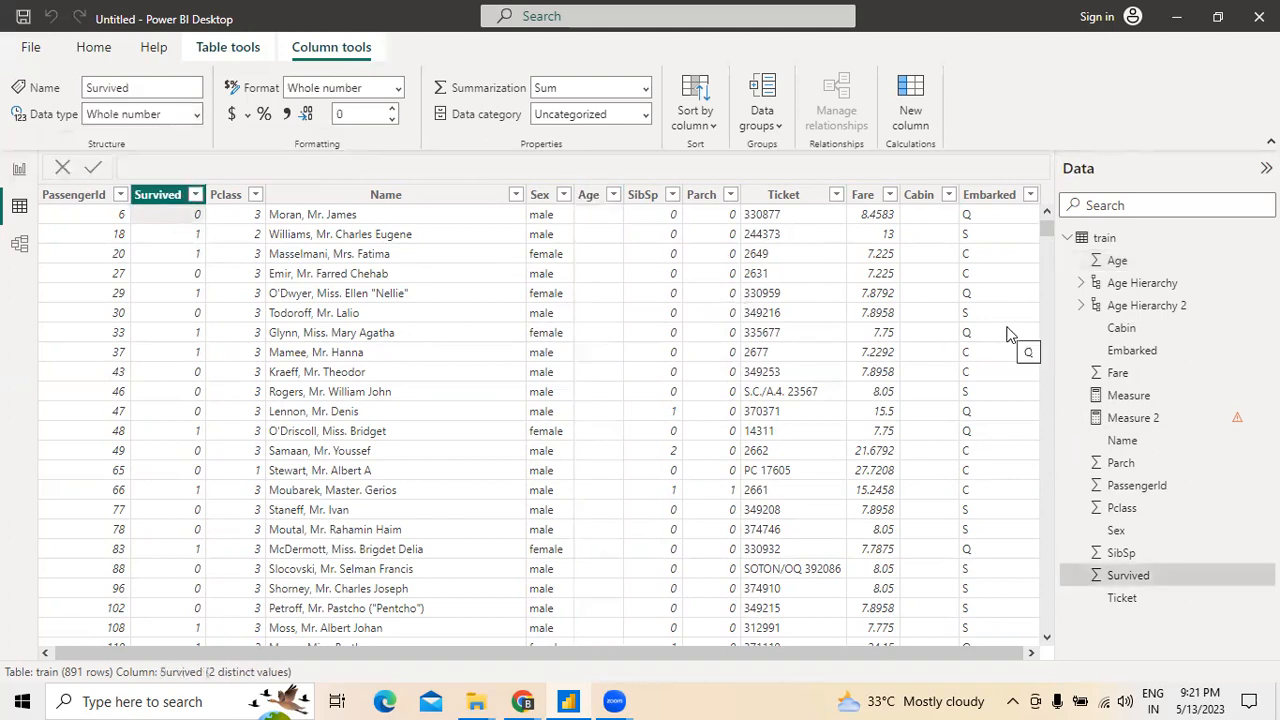
{"action": "left_click", "coordinate": [1124, 600]}
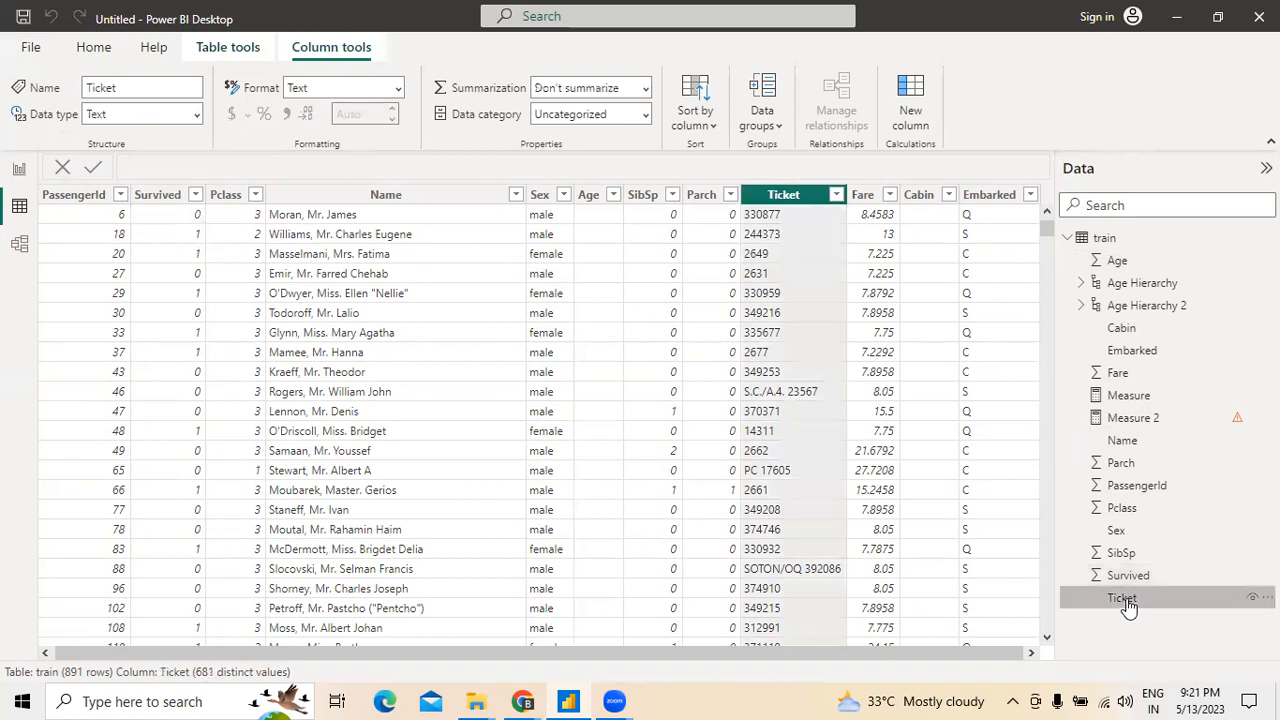
{"action": "left_click", "coordinate": [1267, 597]}
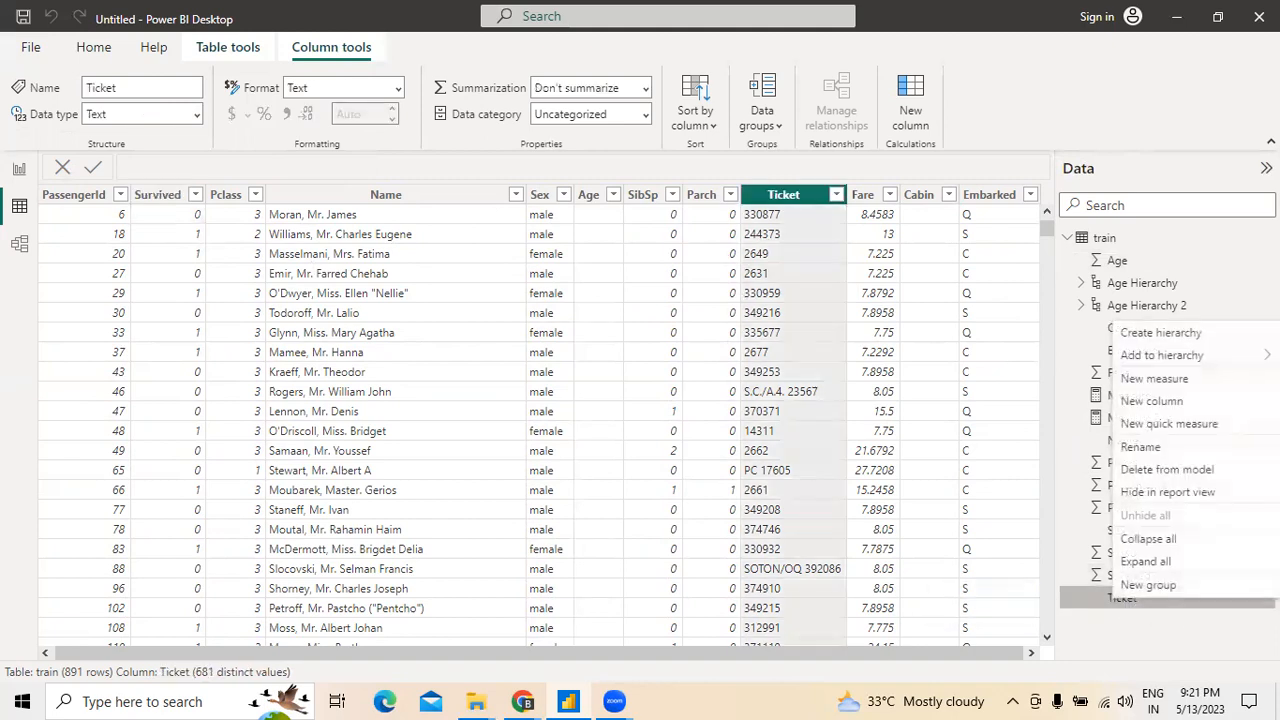
{"action": "mouse_move", "coordinate": [1172, 362]}
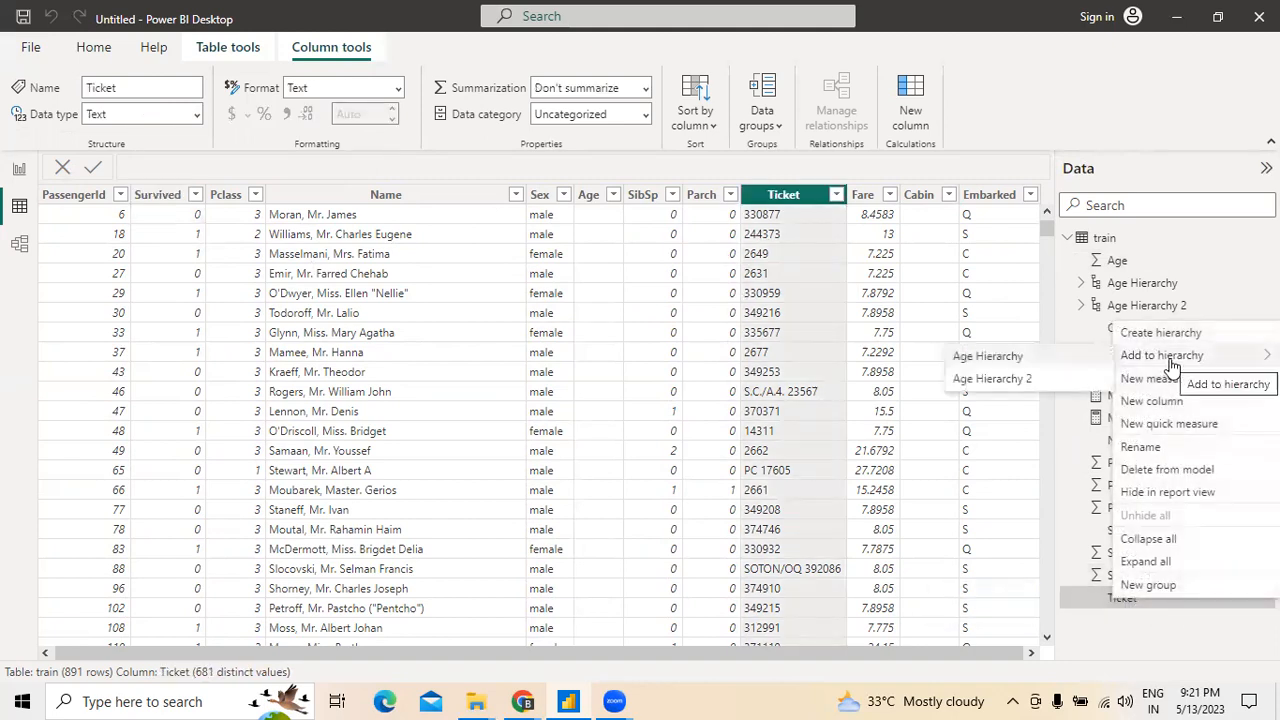
{"action": "left_click", "coordinate": [1006, 364]}
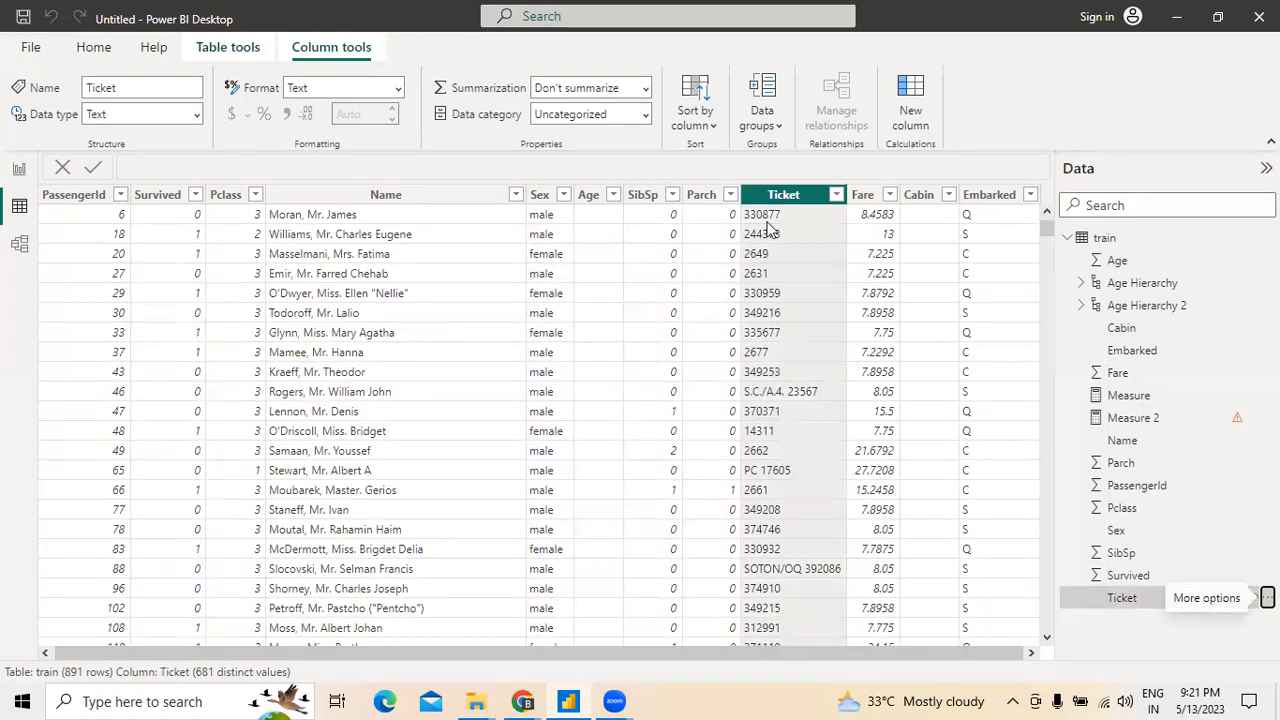
Start a new data group based on the Ticket column
{"action": "left_click", "coordinate": [716, 234]}
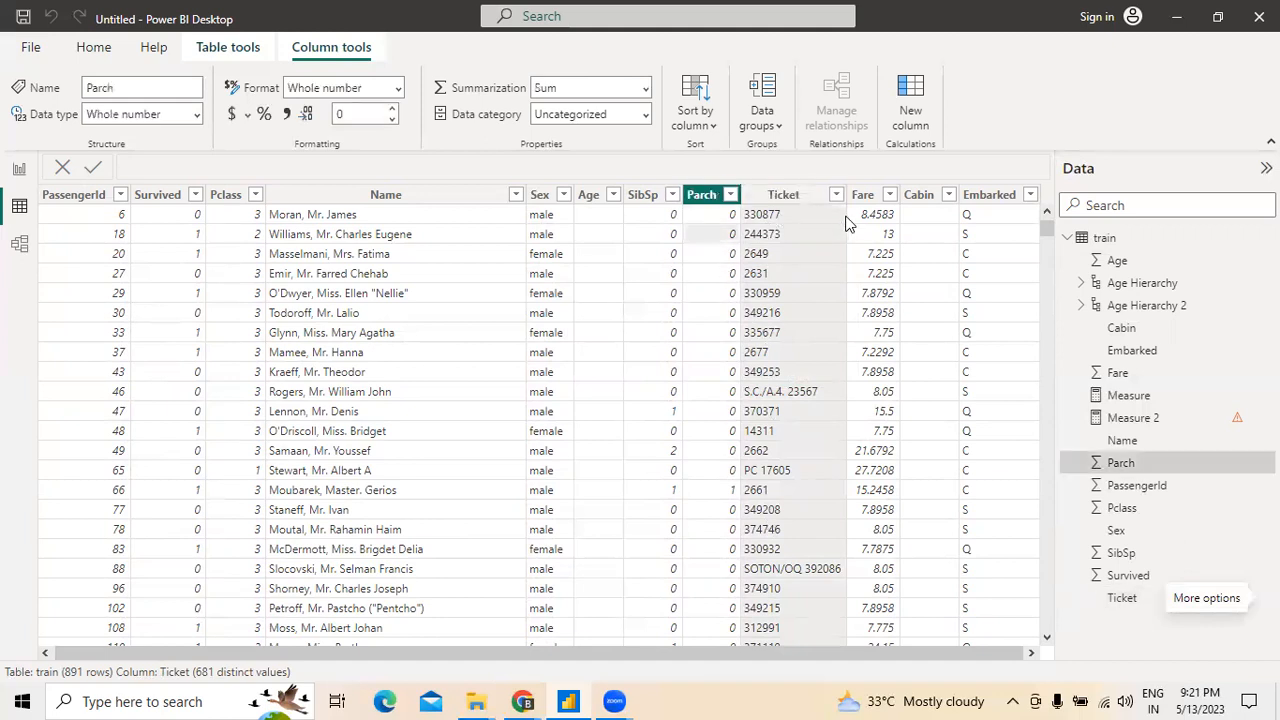
{"action": "left_click", "coordinate": [809, 224]}
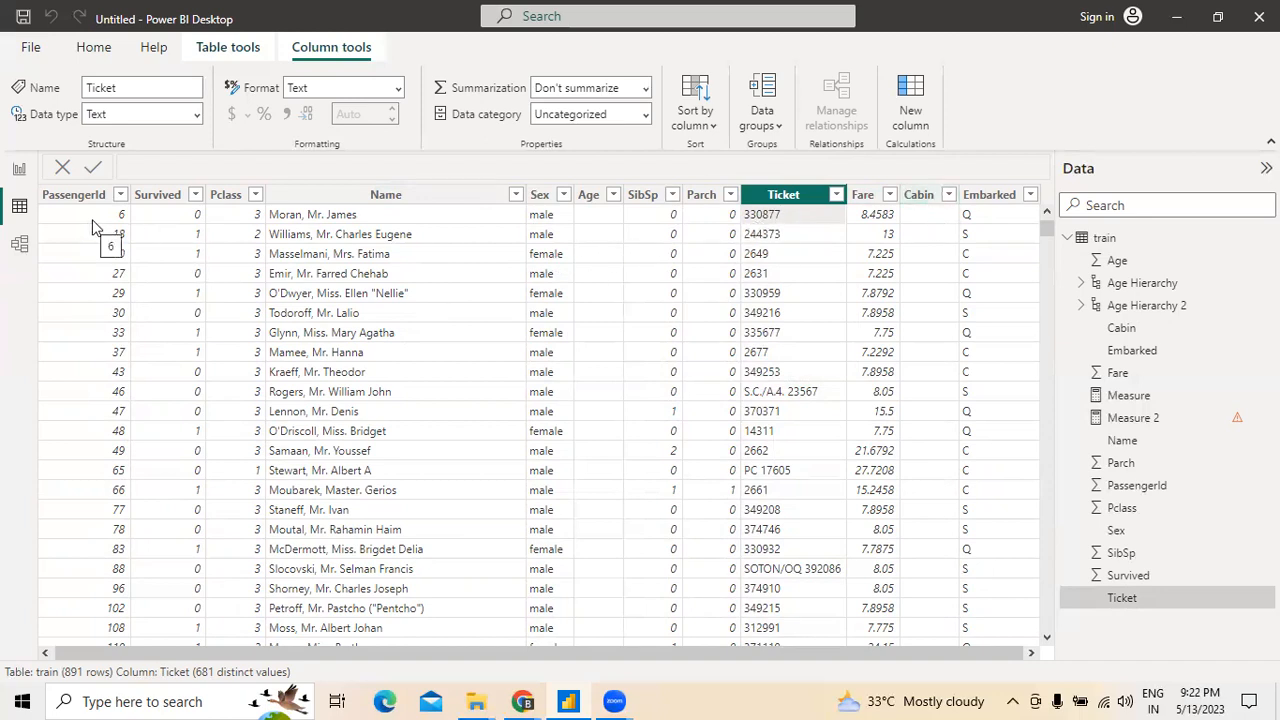
{"action": "mouse_move", "coordinate": [1047, 228]}
{"action": "left_mouse_down"}
{"action": "mouse_move", "coordinate": [1046, 405]}
{"action": "mouse_move", "coordinate": [1051, 207]}
{"action": "left_mouse_up"}
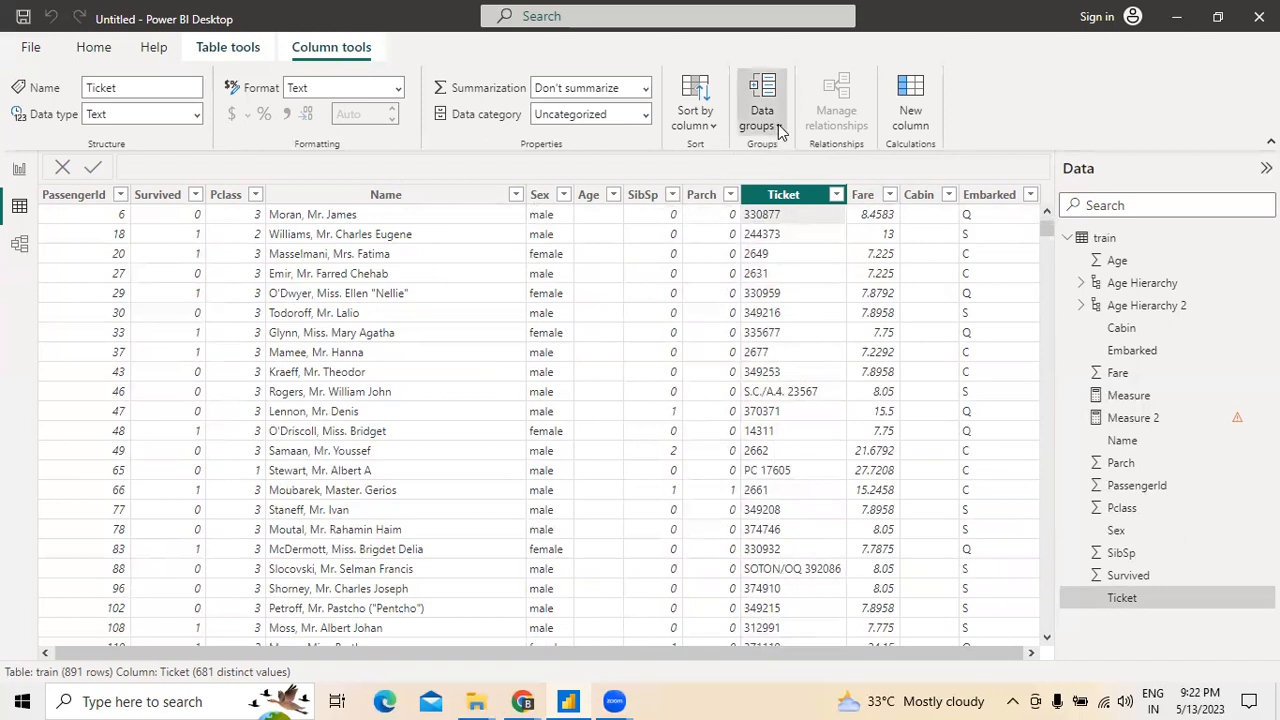
{"action": "left_click", "coordinate": [780, 126]}
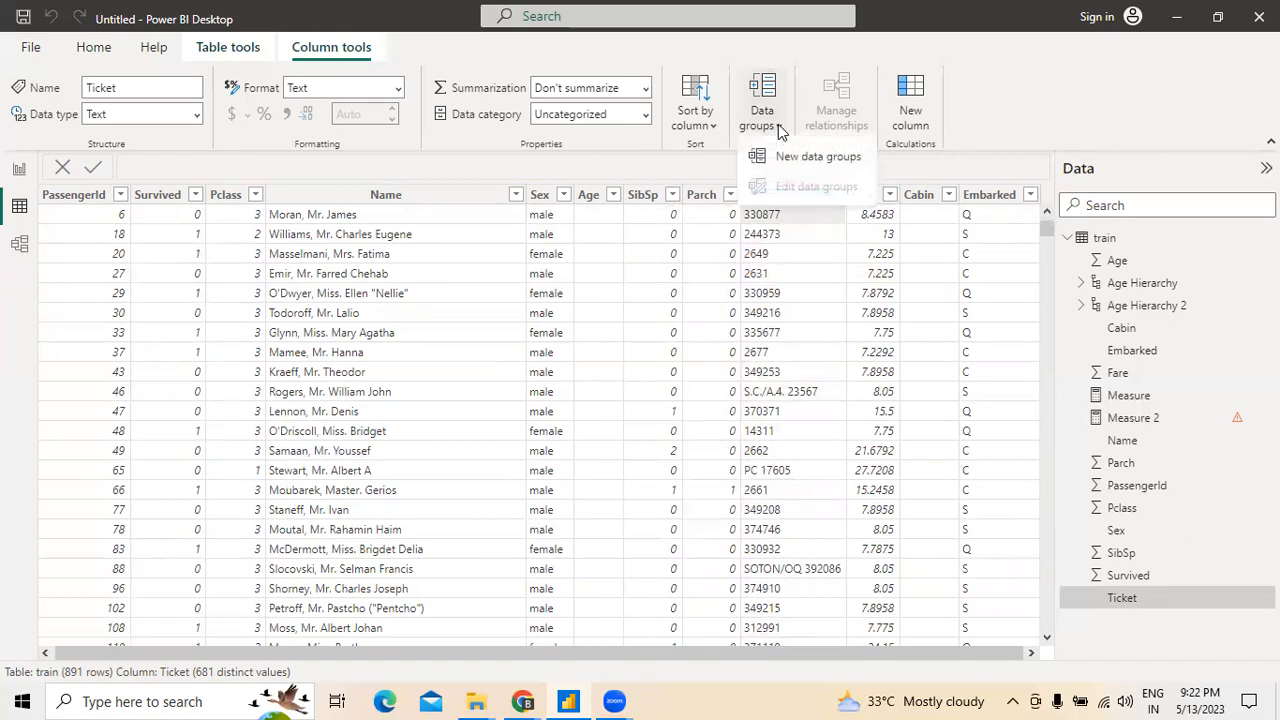
{"action": "left_click", "coordinate": [622, 157]}
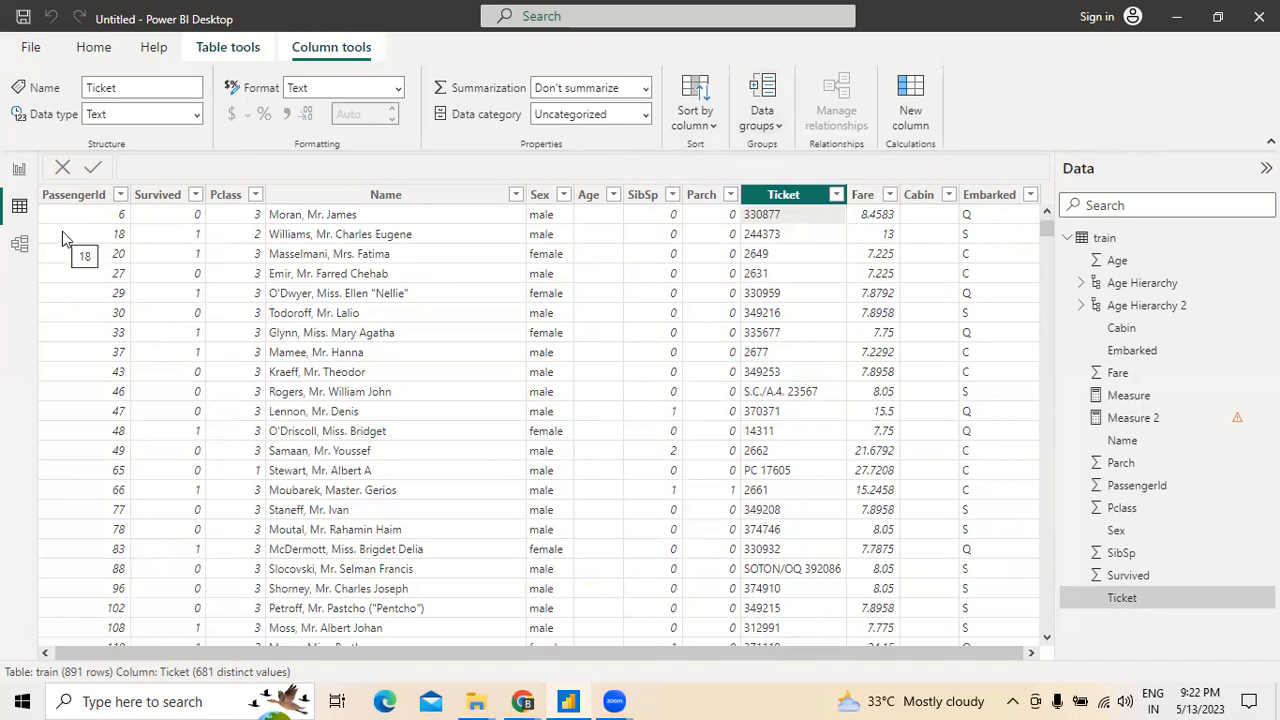
{"action": "left_click", "coordinate": [778, 127]}
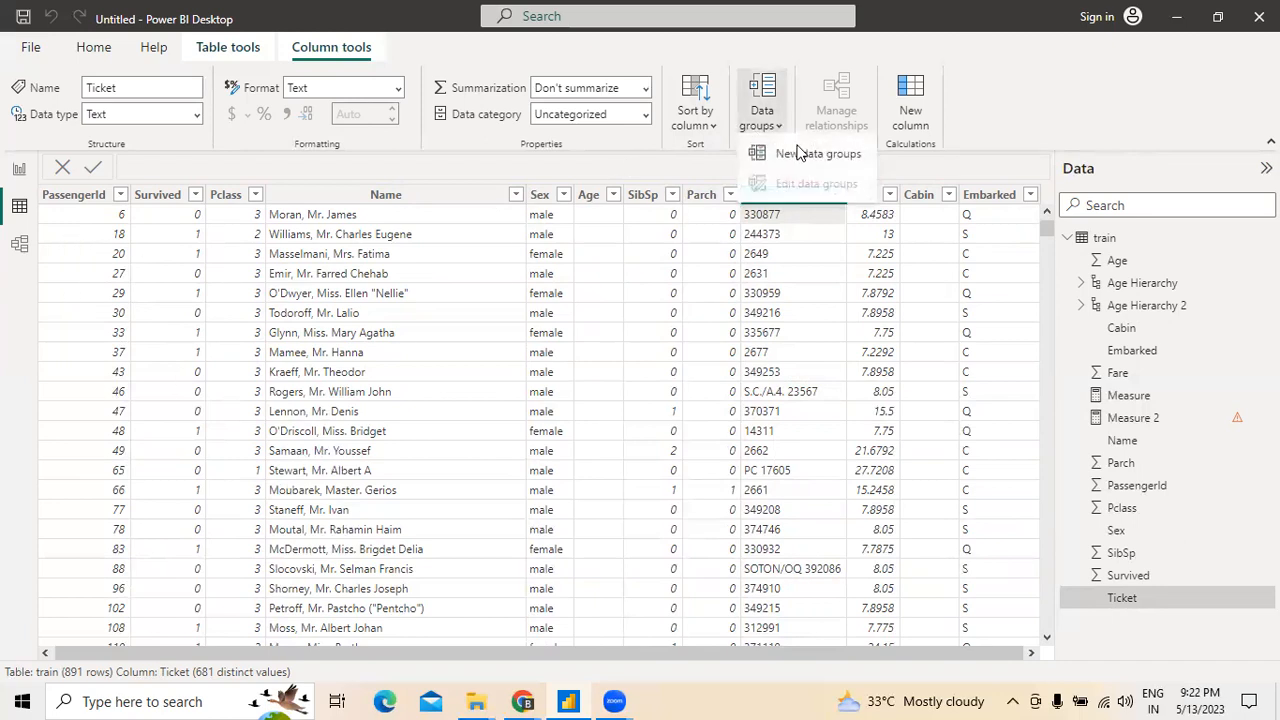
{"action": "left_click", "coordinate": [796, 150]}
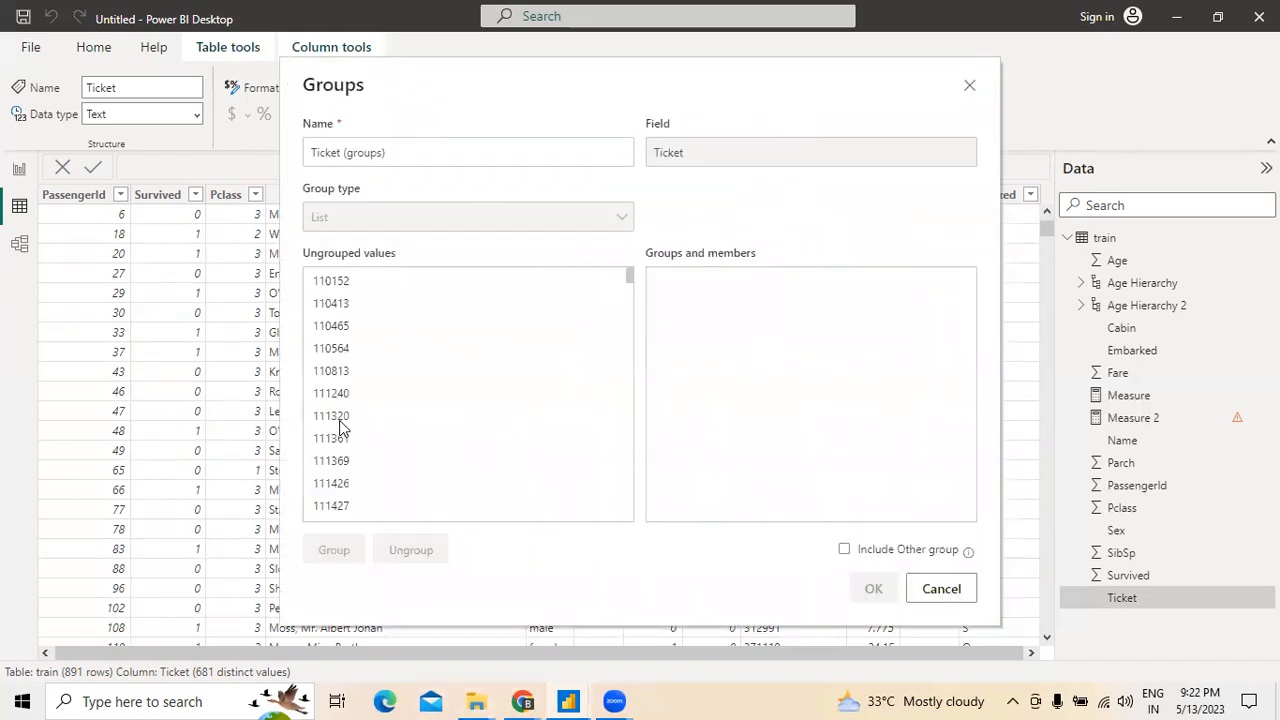
Group the ticket value 110413 on its own in Ticket (groups) and select its member entry
{"action": "left_click", "coordinate": [406, 161]}
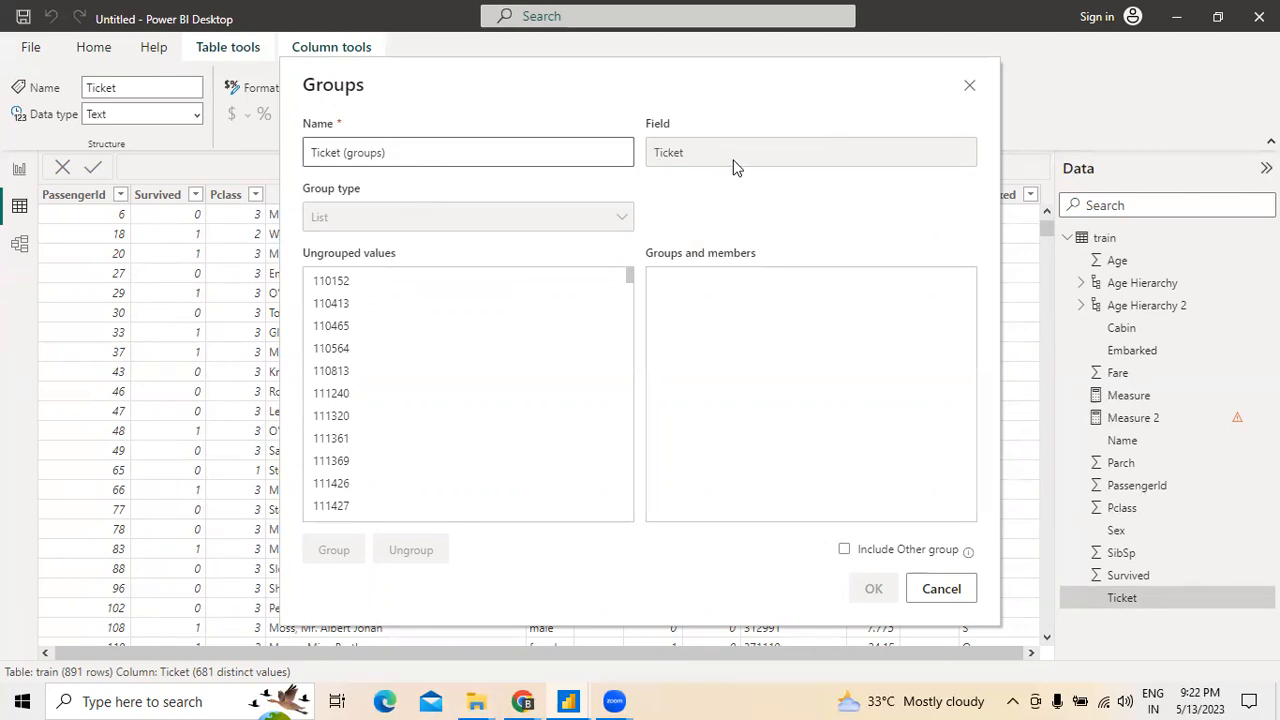
{"action": "left_click", "coordinate": [404, 302]}
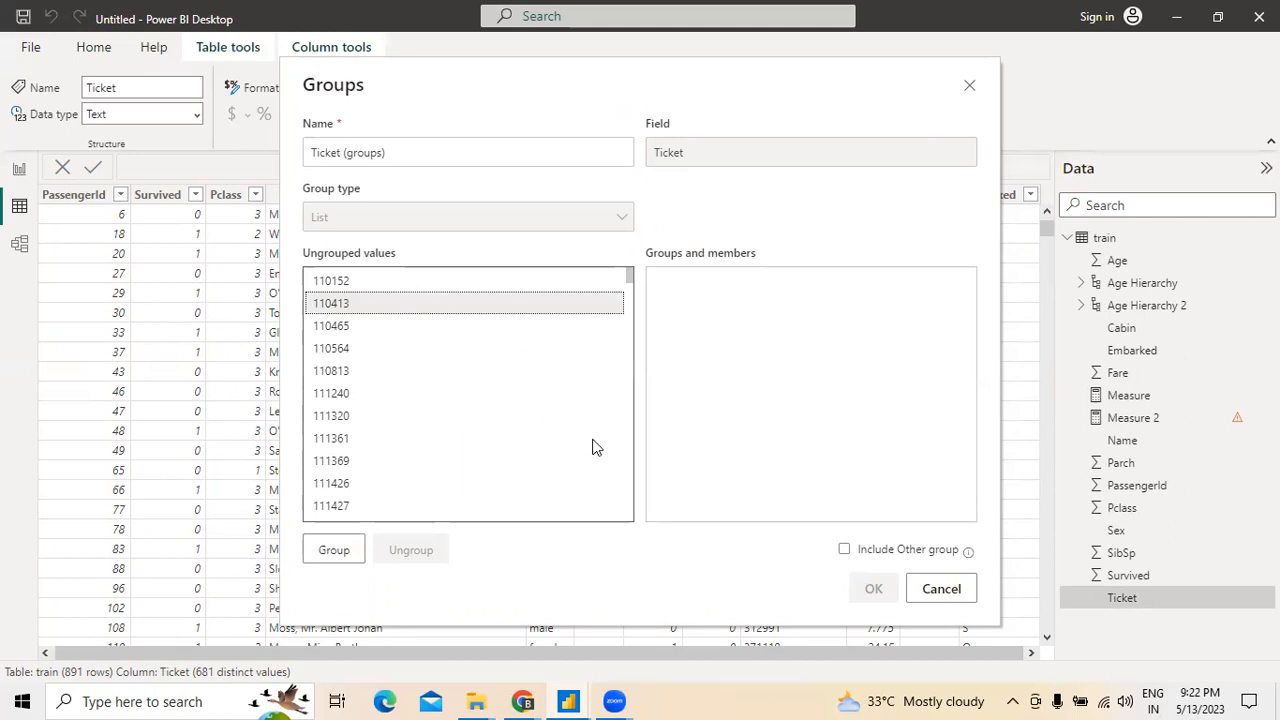
{"action": "left_click", "coordinate": [333, 552]}
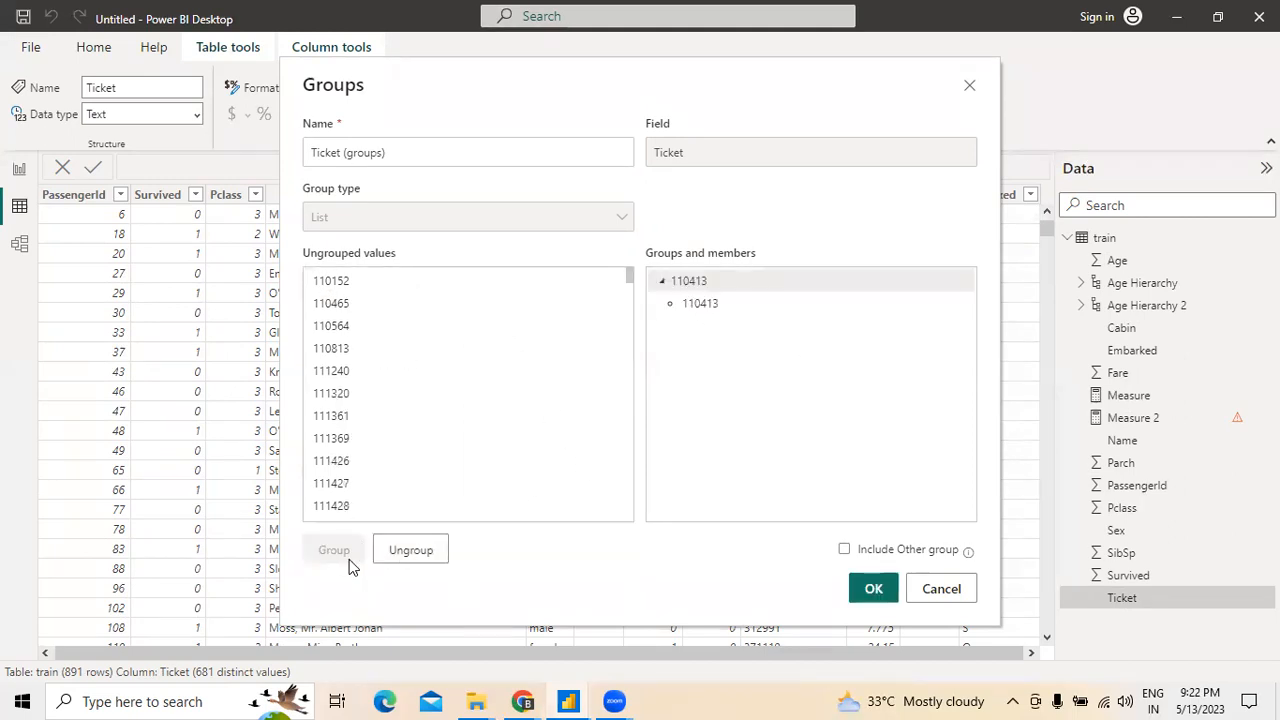
{"action": "left_click", "coordinate": [708, 309]}
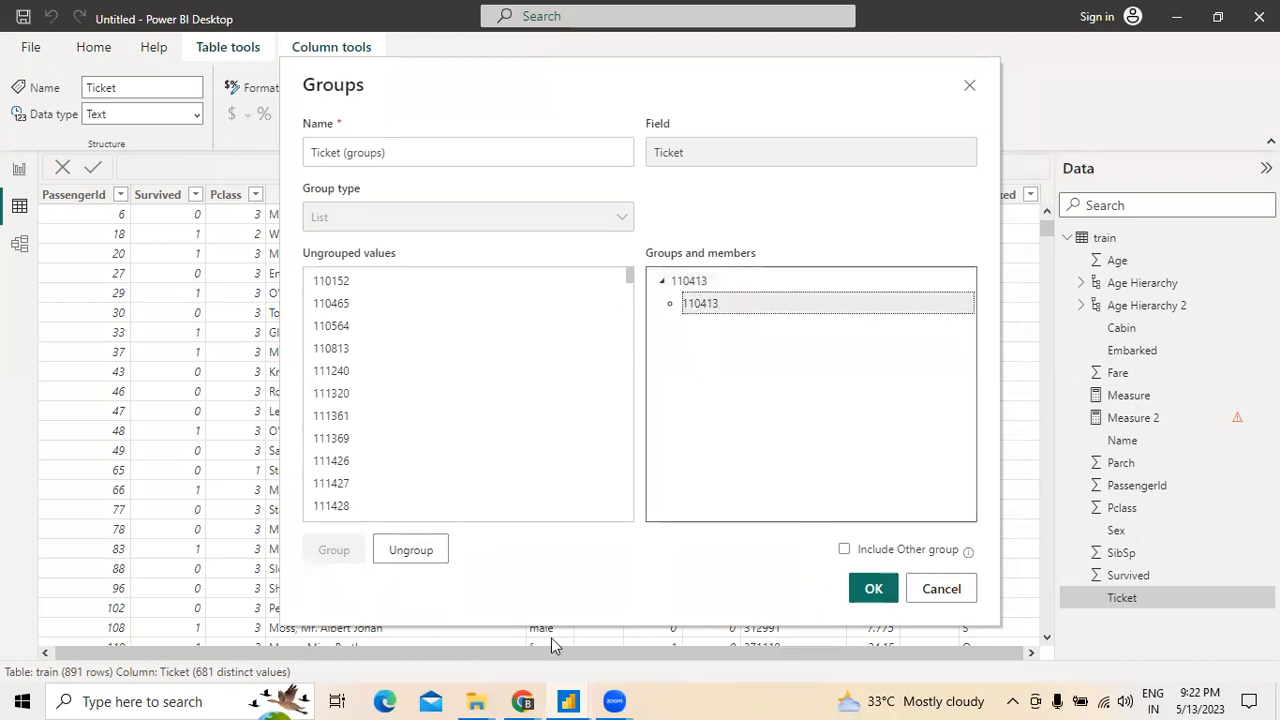
{"action": "left_click", "coordinate": [564, 225]}
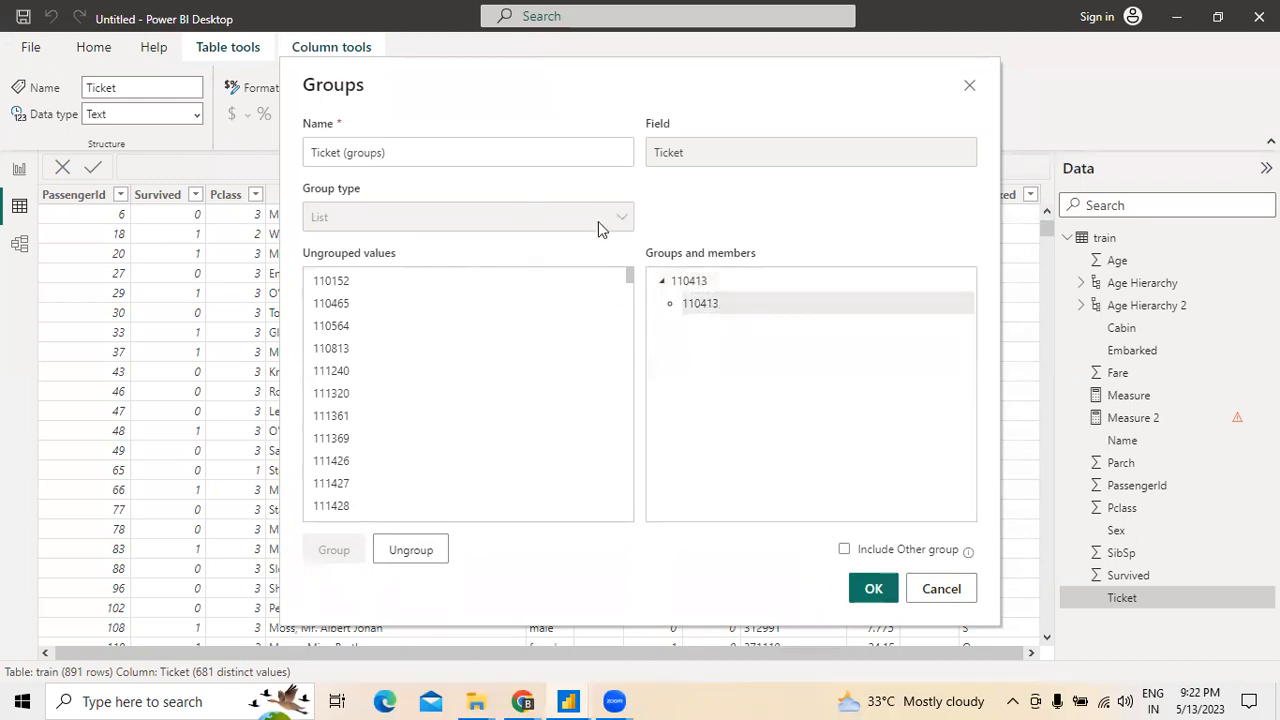
{"action": "left_click", "coordinate": [442, 155]}
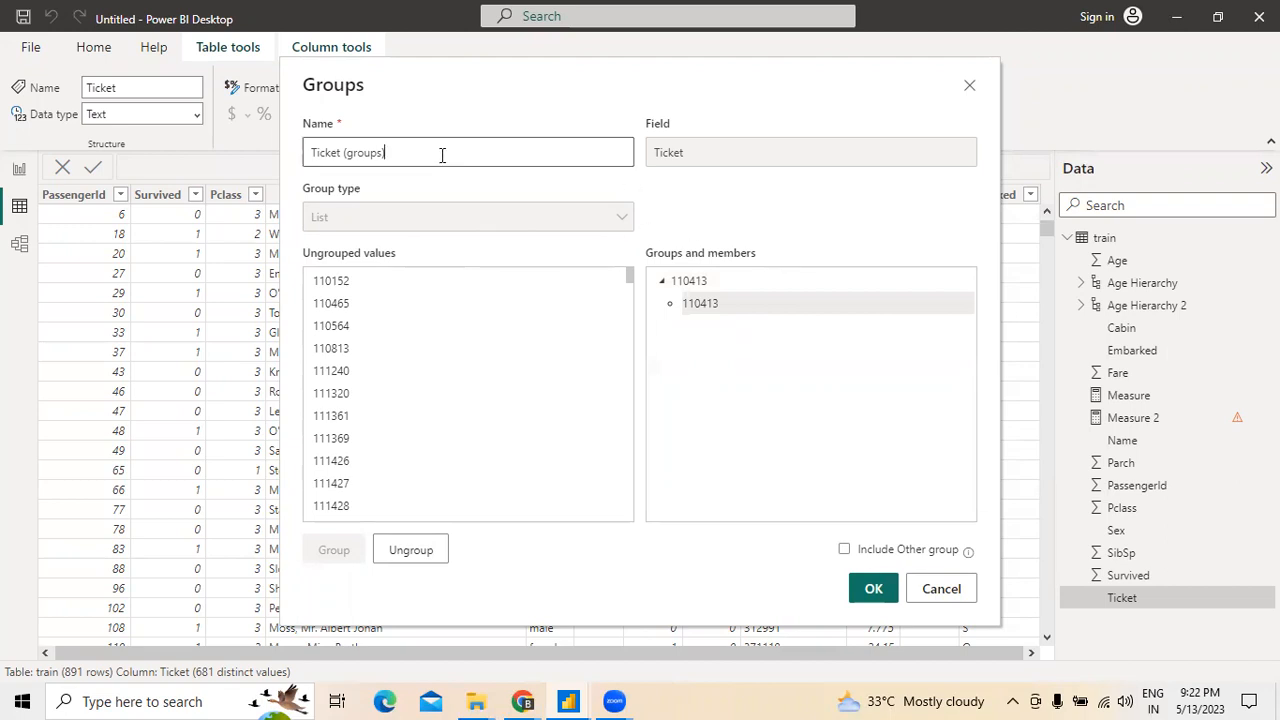
{"action": "left_click", "coordinate": [355, 372]}
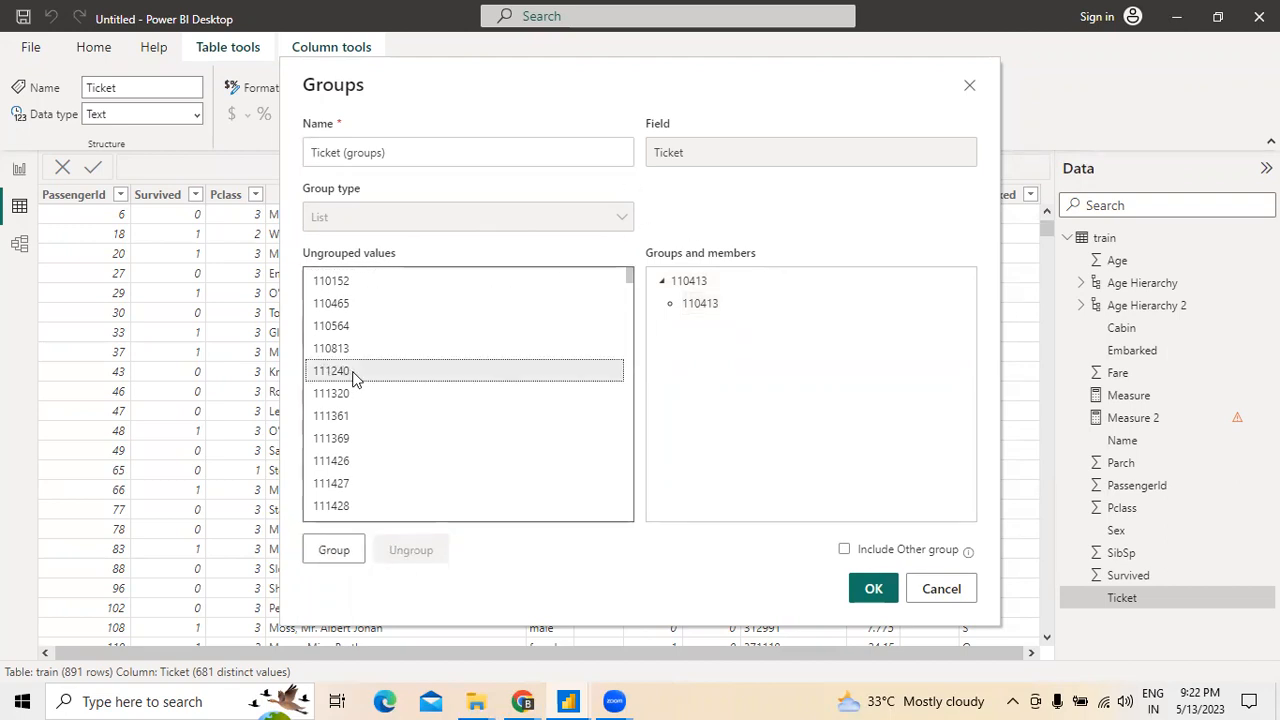
{"action": "left_click", "coordinate": [697, 354]}
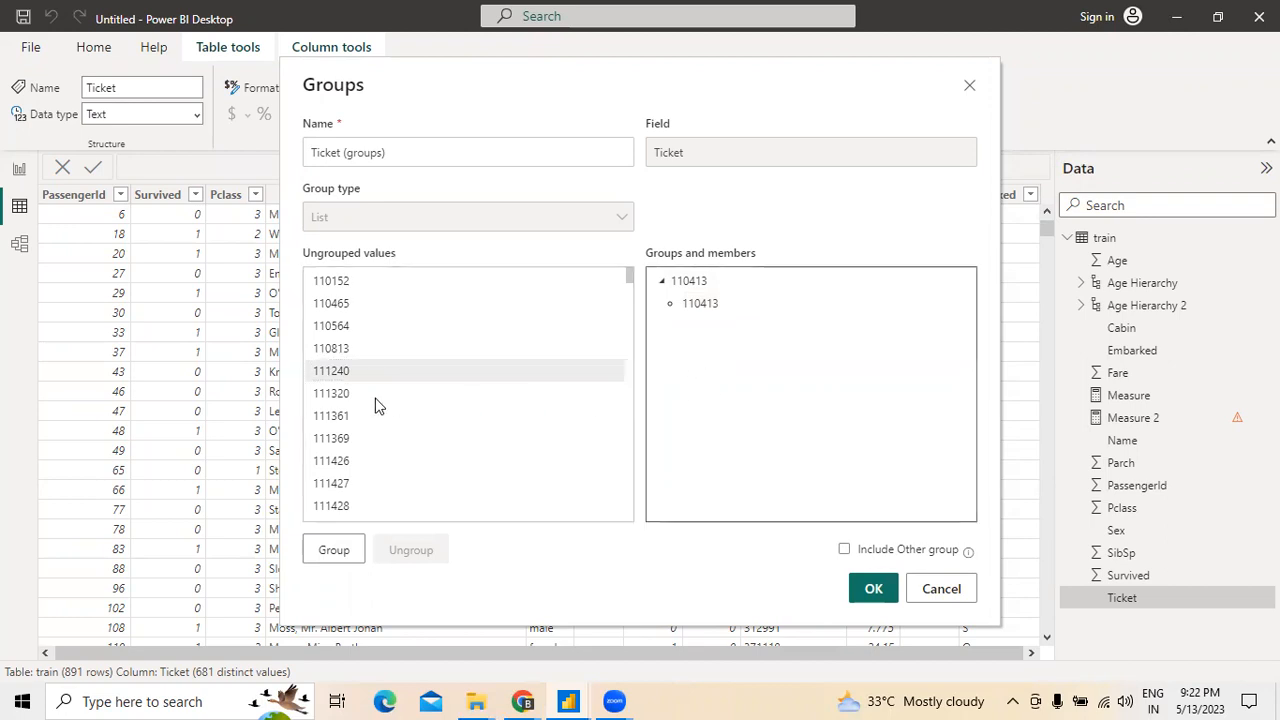
Group the ticket values 111320, 111426 and 112050 each on its own and create the Ticket (groups) column
{"action": "left_click", "coordinate": [345, 395]}
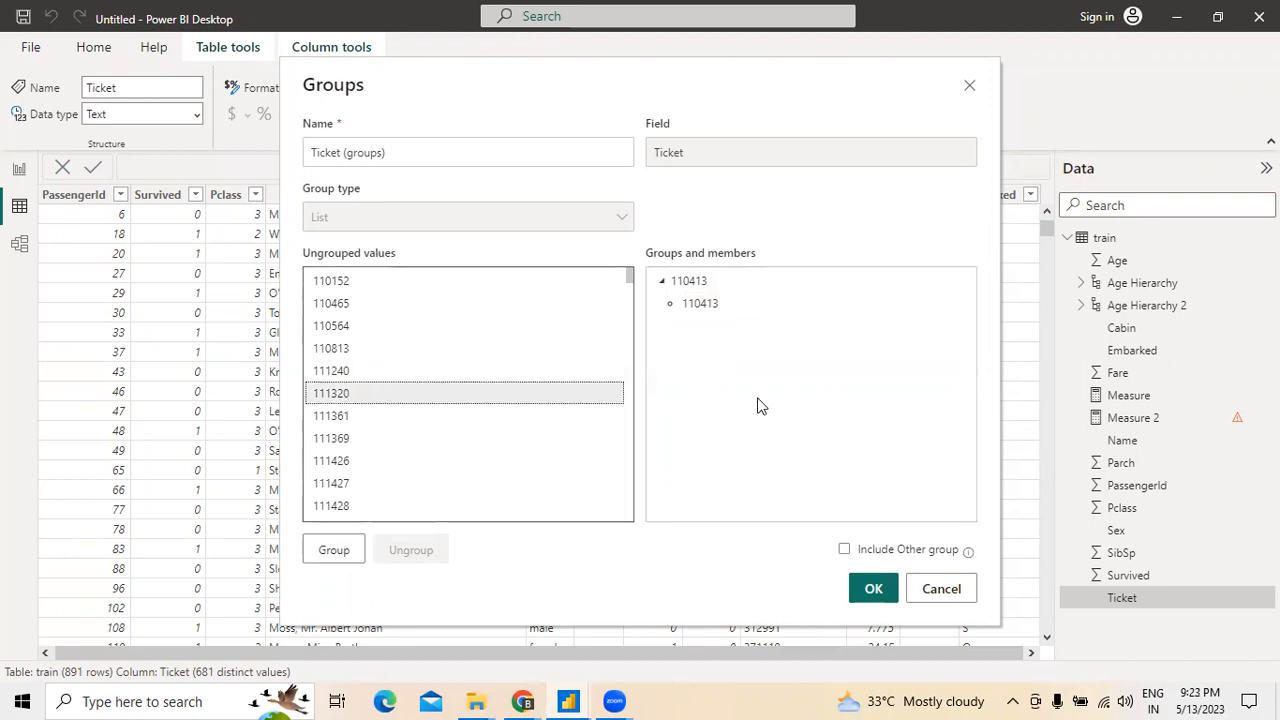
{"action": "left_click", "coordinate": [334, 551]}
{"action": "left_click", "coordinate": [345, 440]}
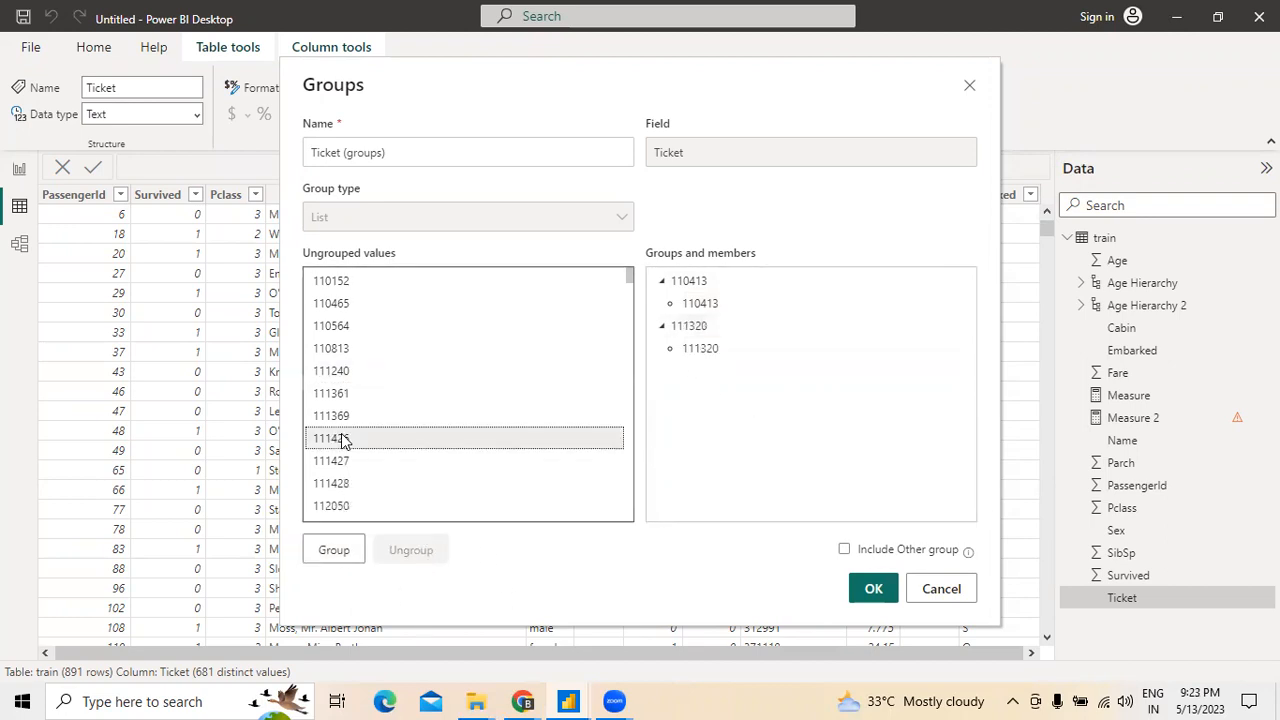
{"action": "left_click", "coordinate": [330, 552]}
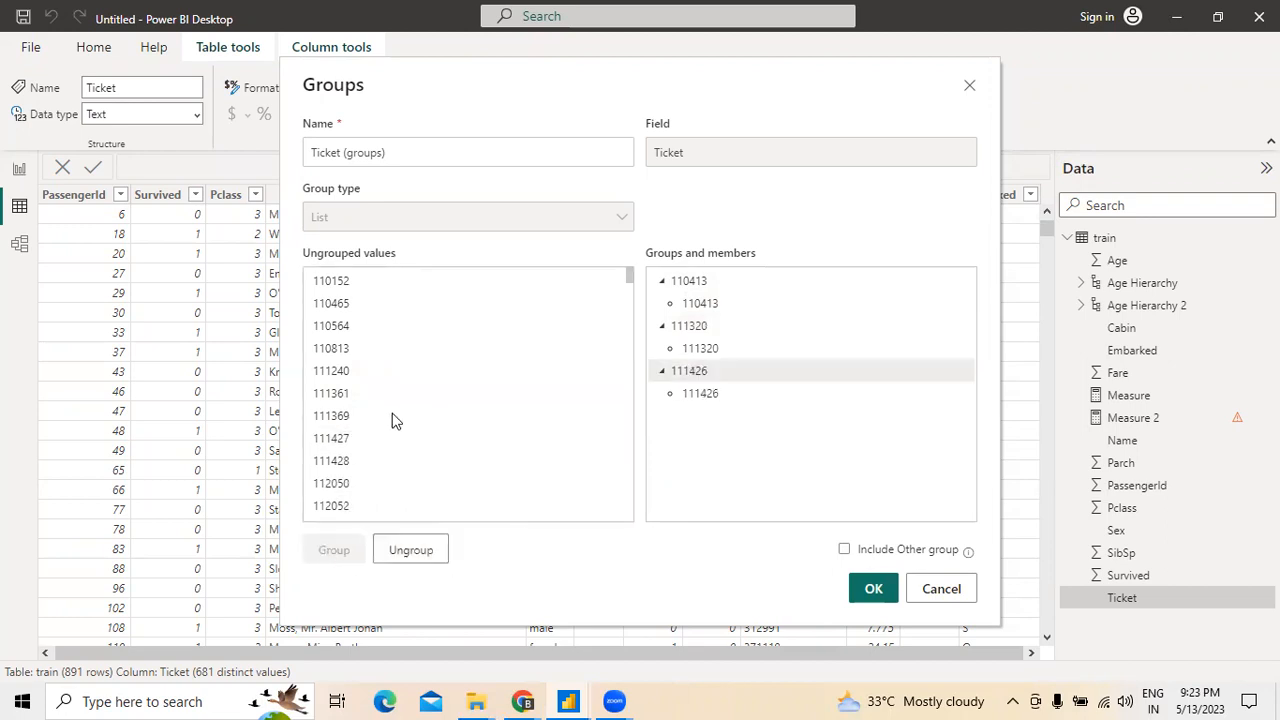
{"action": "left_click", "coordinate": [345, 483]}
{"action": "left_click", "coordinate": [331, 551]}
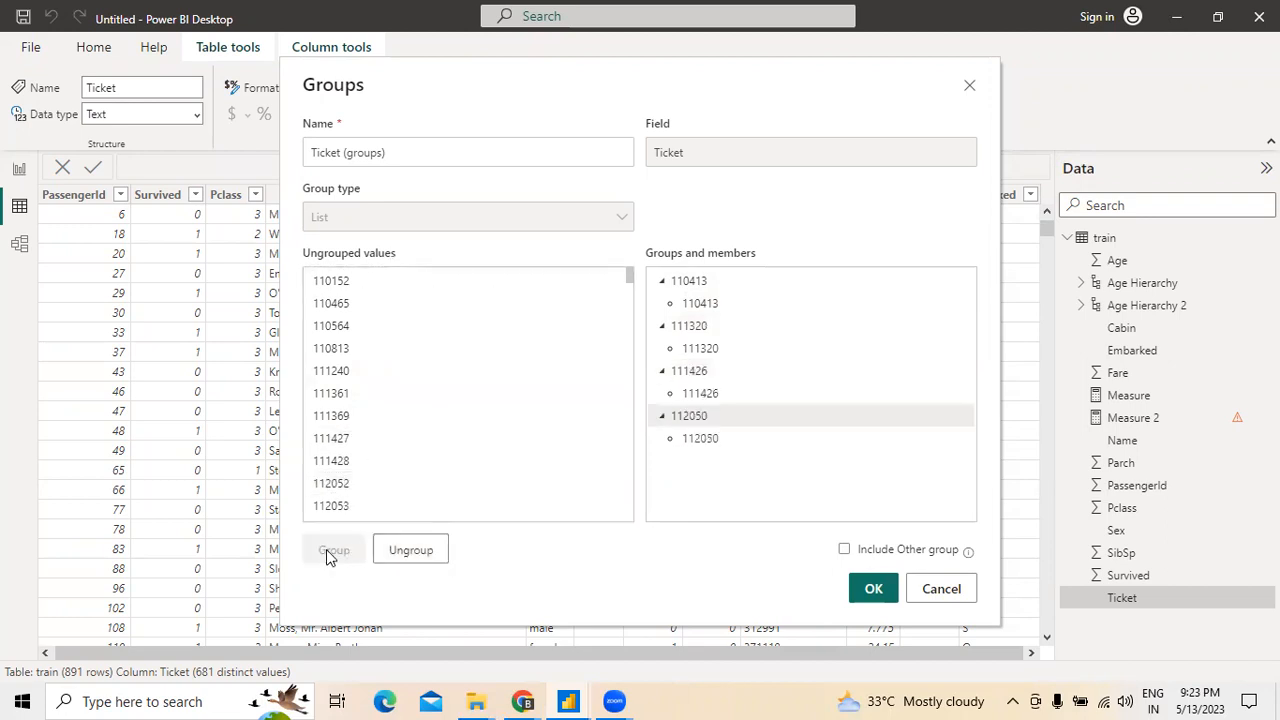
{"action": "left_click", "coordinate": [878, 594]}
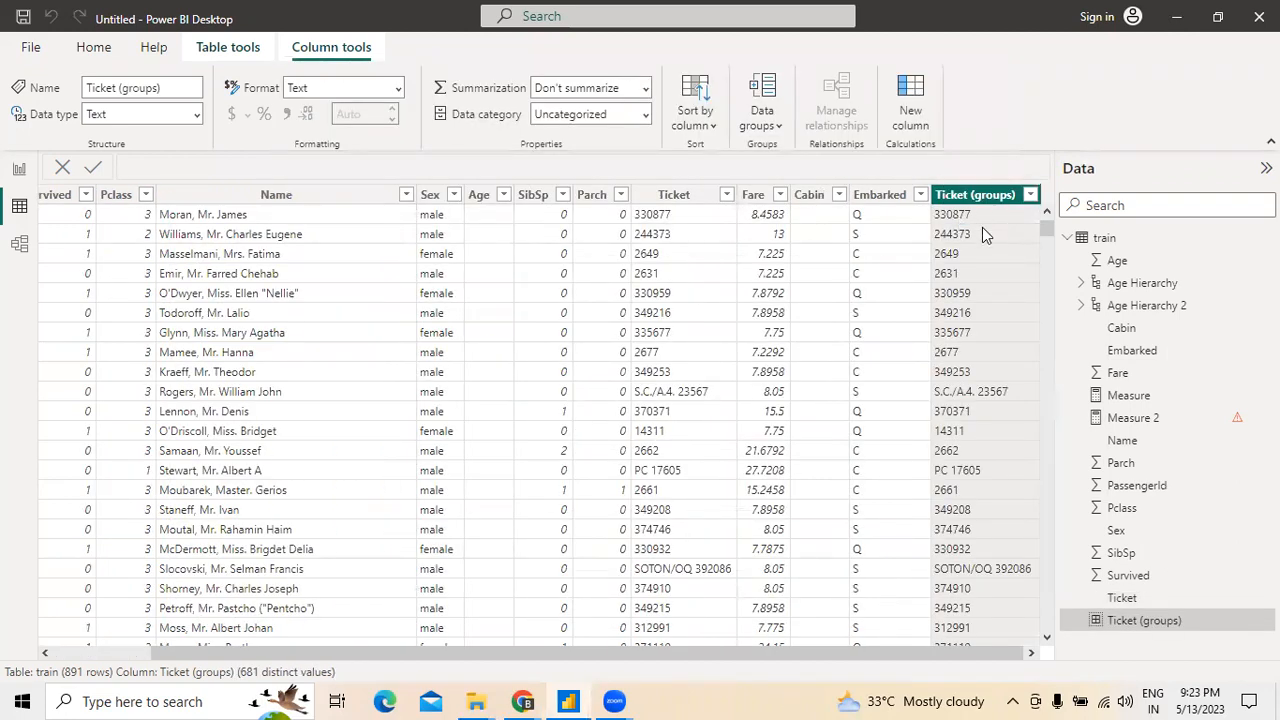
Examine the new Ticket (groups) column beside Embarked and look at its data group options
{"action": "left_click_drag", "start_coordinate": [1046, 222], "coordinate": [1015, 222]}
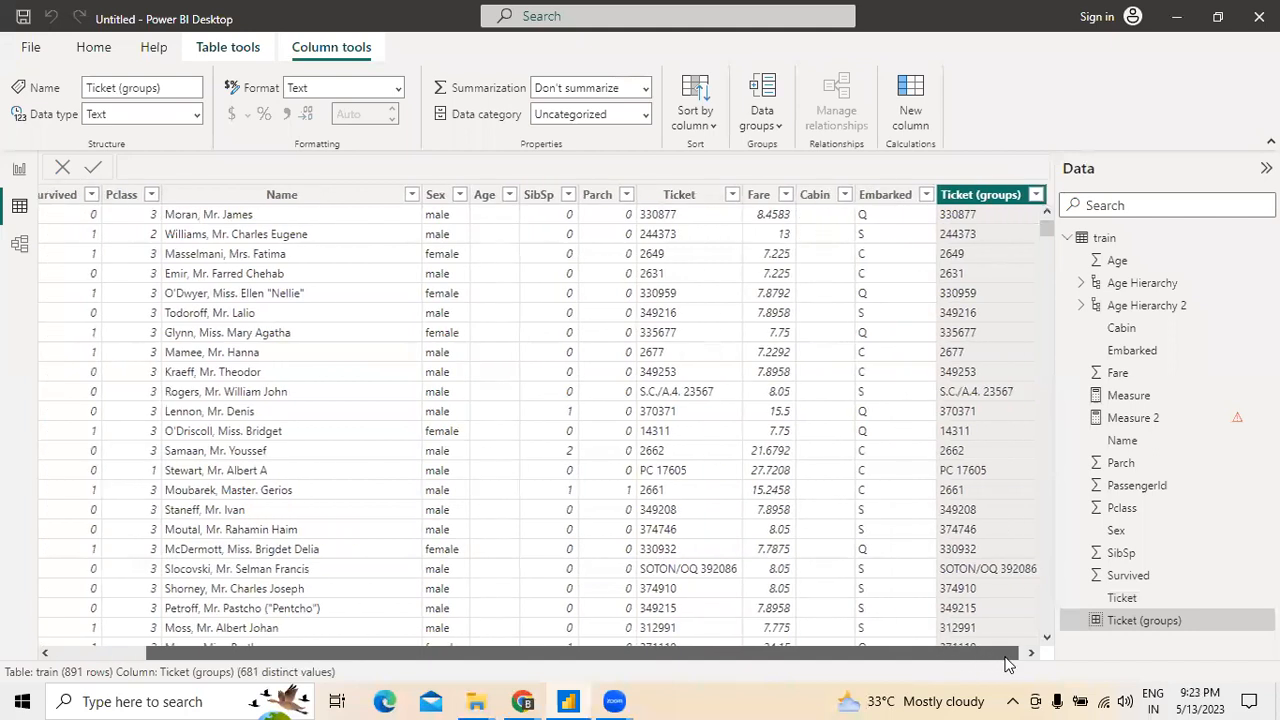
{"action": "left_click", "coordinate": [900, 222]}
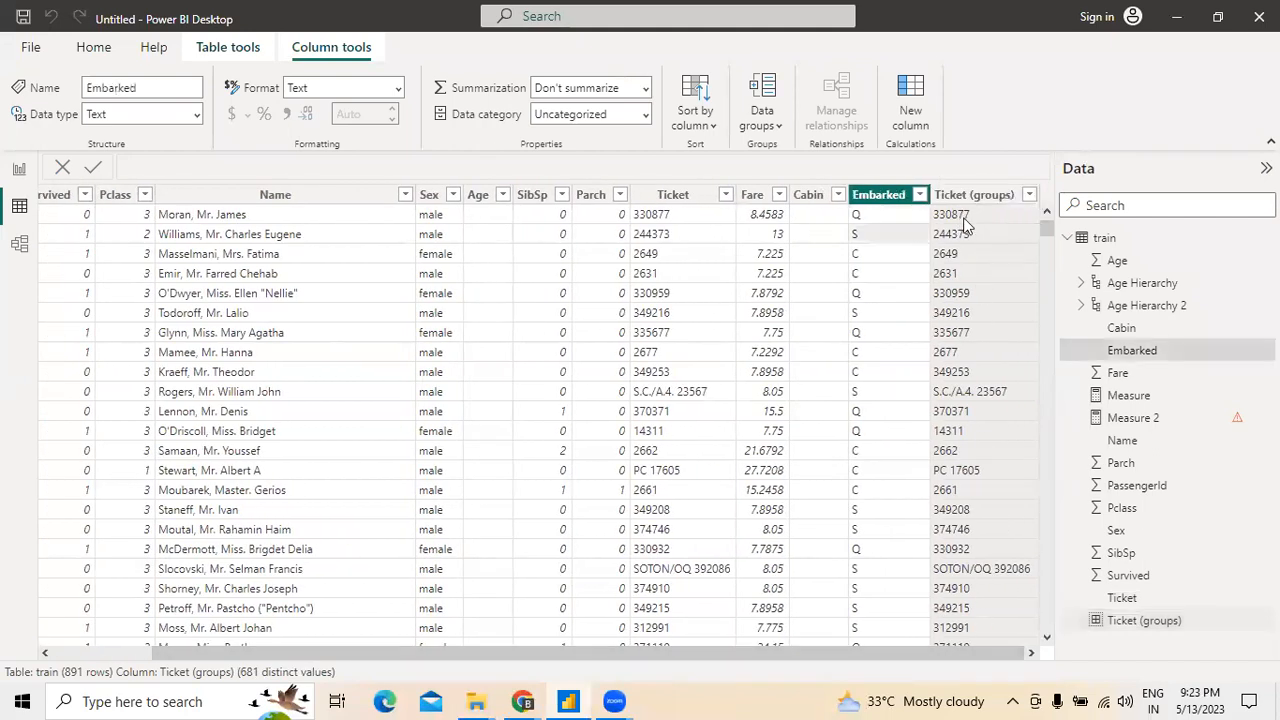
{"action": "left_click", "coordinate": [962, 216]}
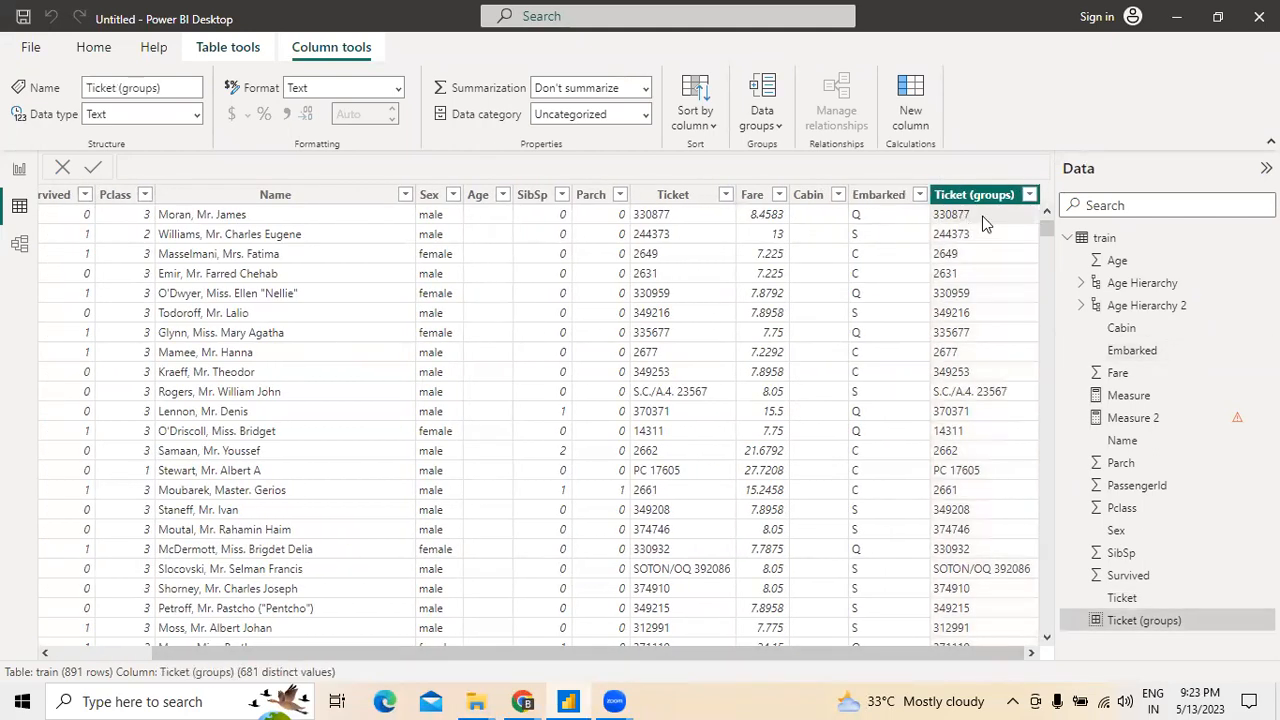
{"action": "left_click", "coordinate": [779, 128]}
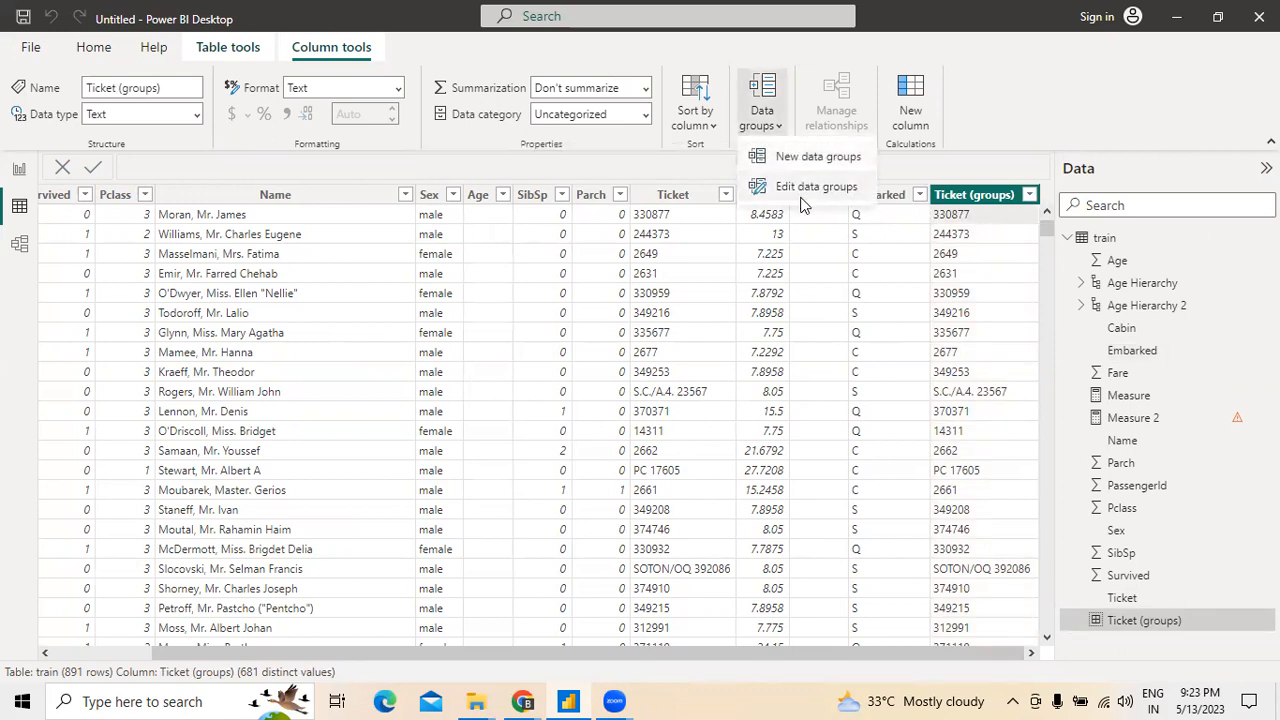
{"action": "left_click", "coordinate": [886, 220]}
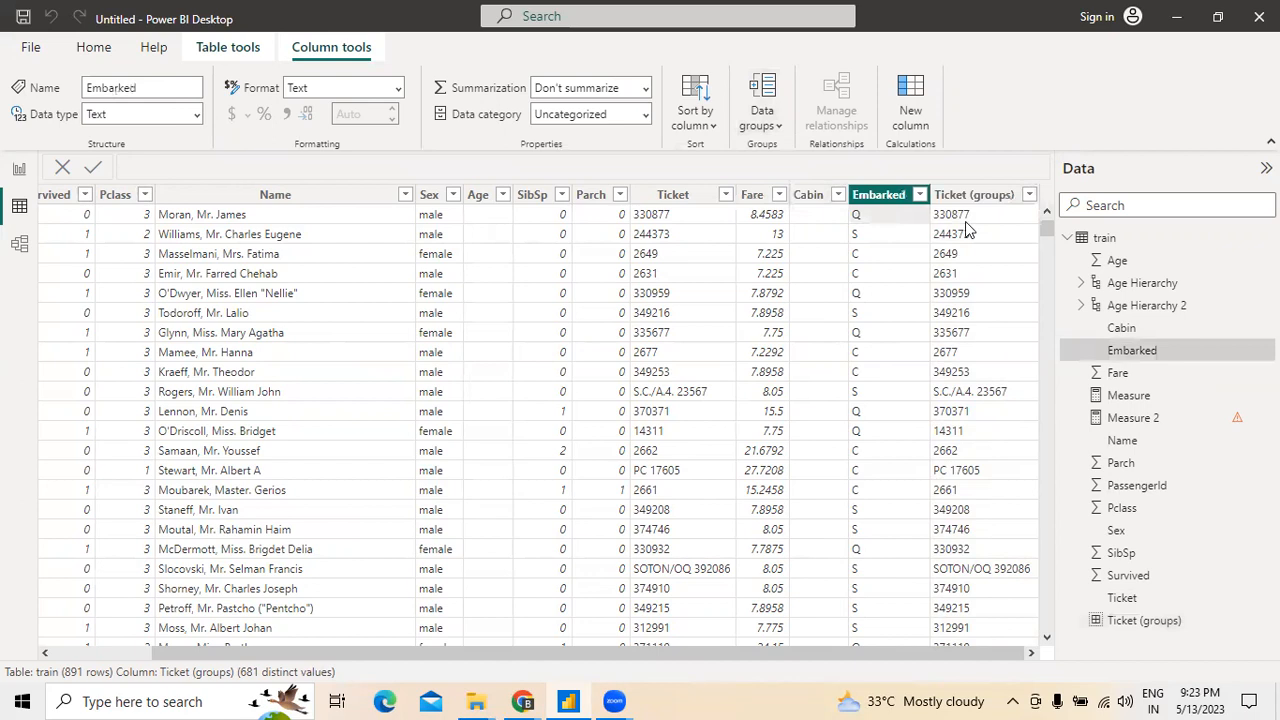
{"action": "left_click", "coordinate": [991, 226]}
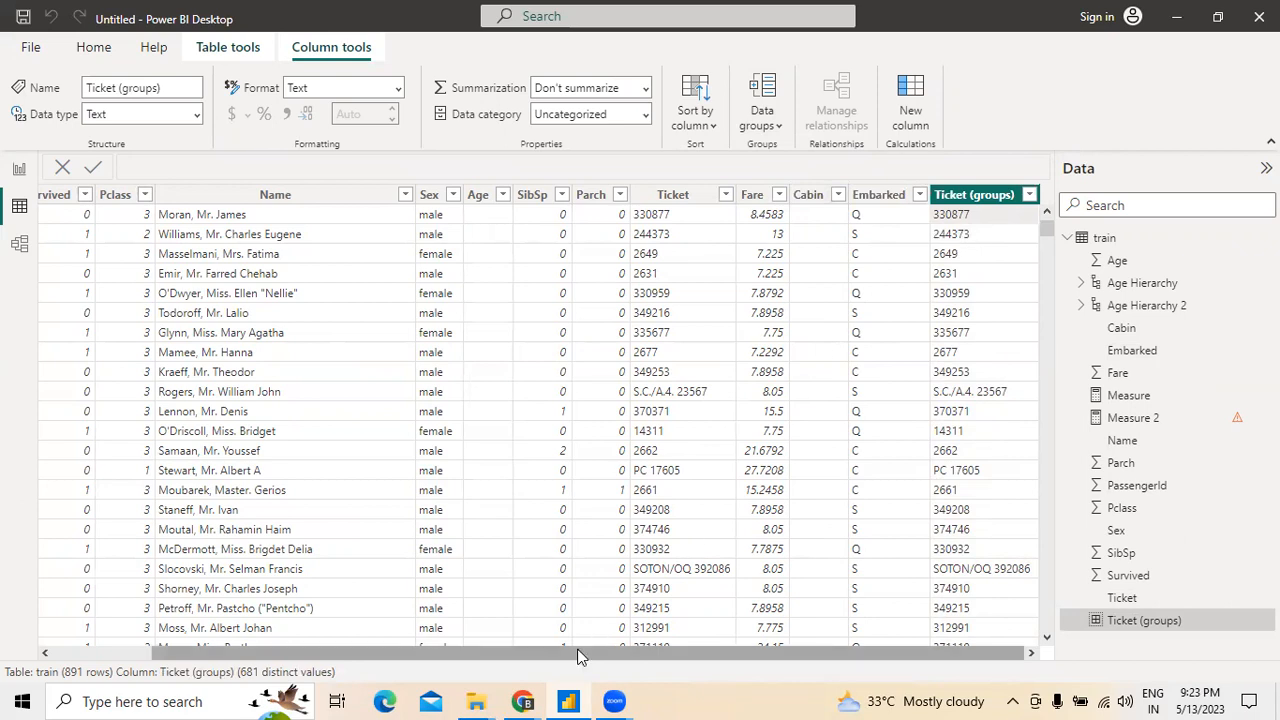
{"action": "mouse_move", "coordinate": [568, 701]}
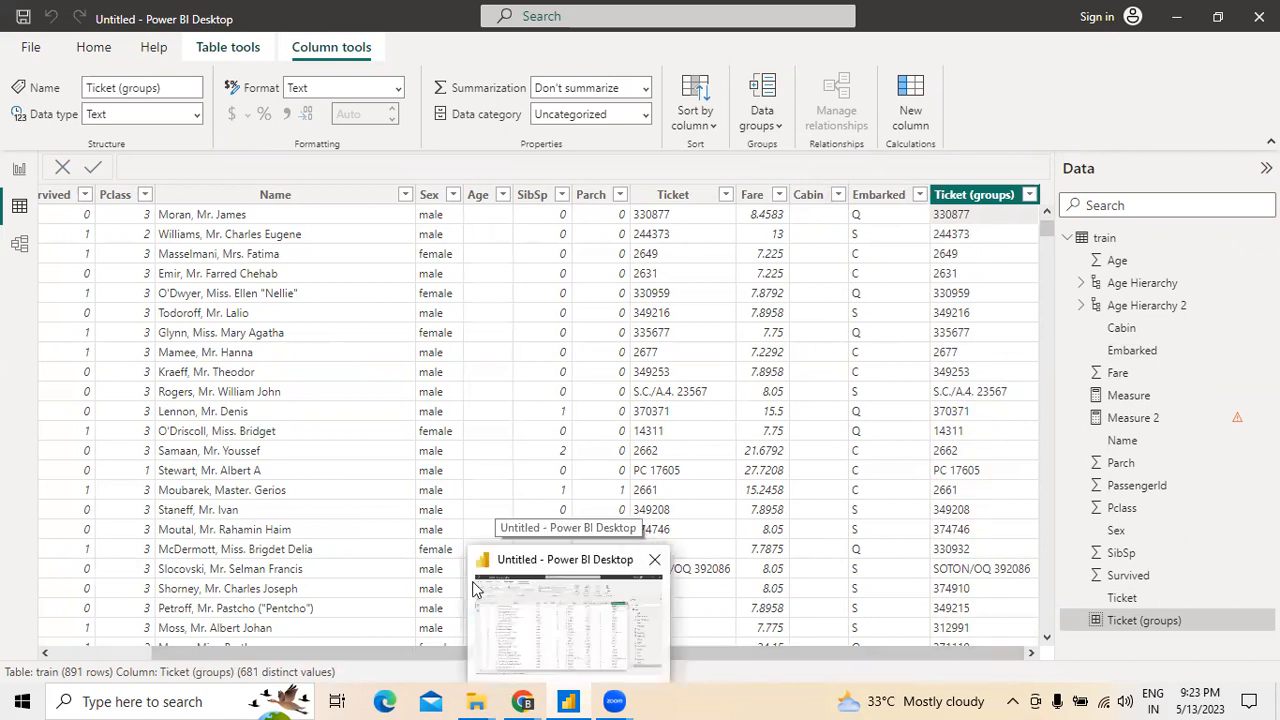